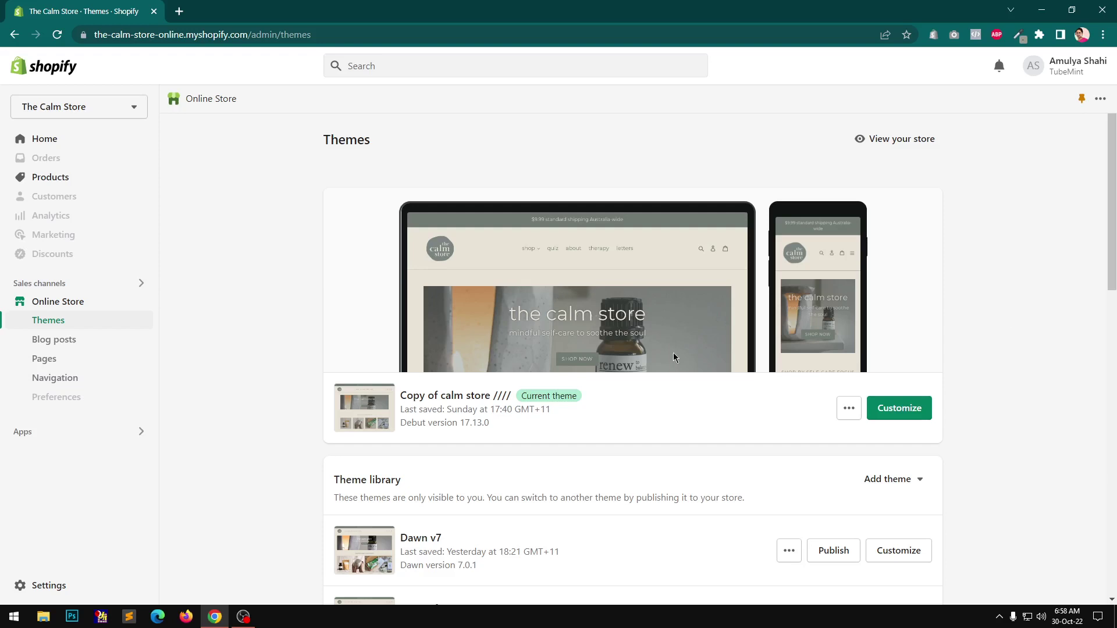
Open the current theme's live storefront in a new browser tab and switch to it.
click(849, 409)
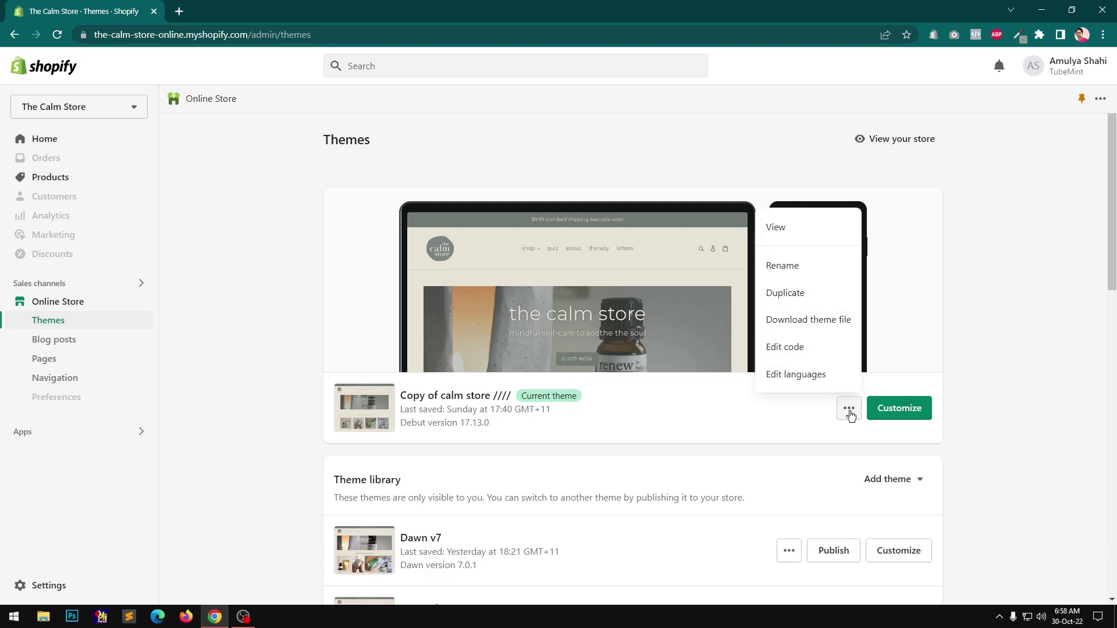
click(648, 423)
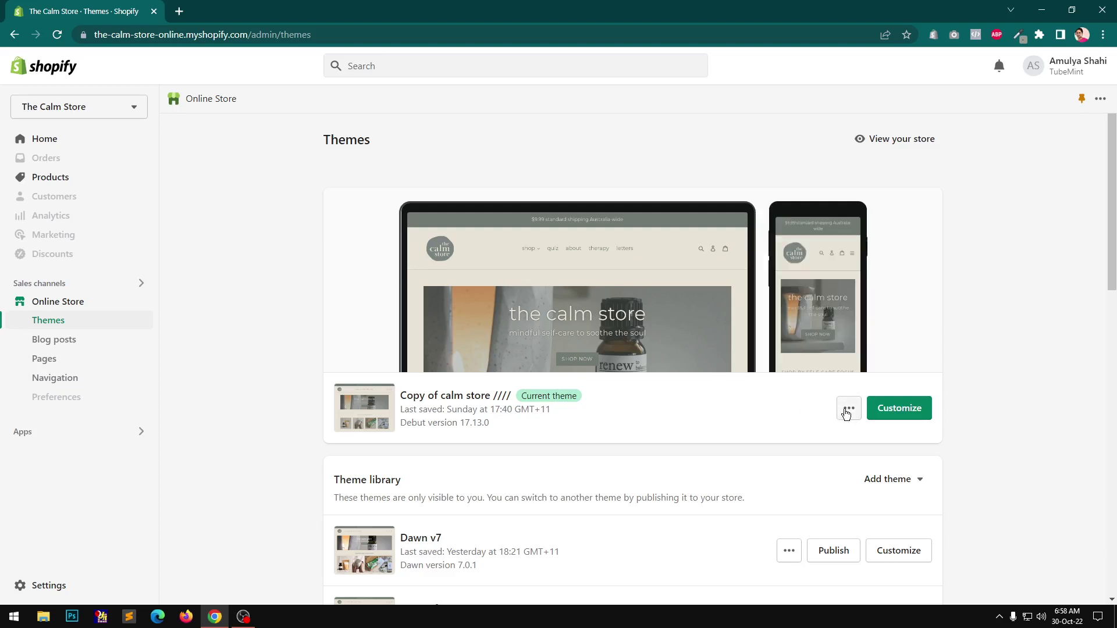
click(848, 411)
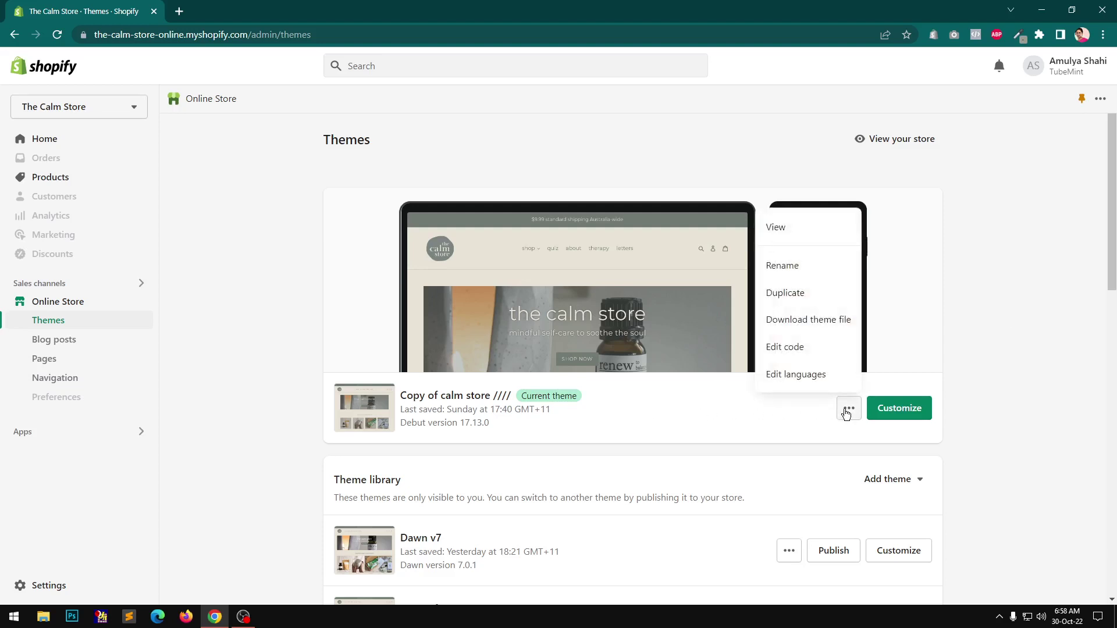
right_click(775, 229)
click(786, 234)
click(214, 4)
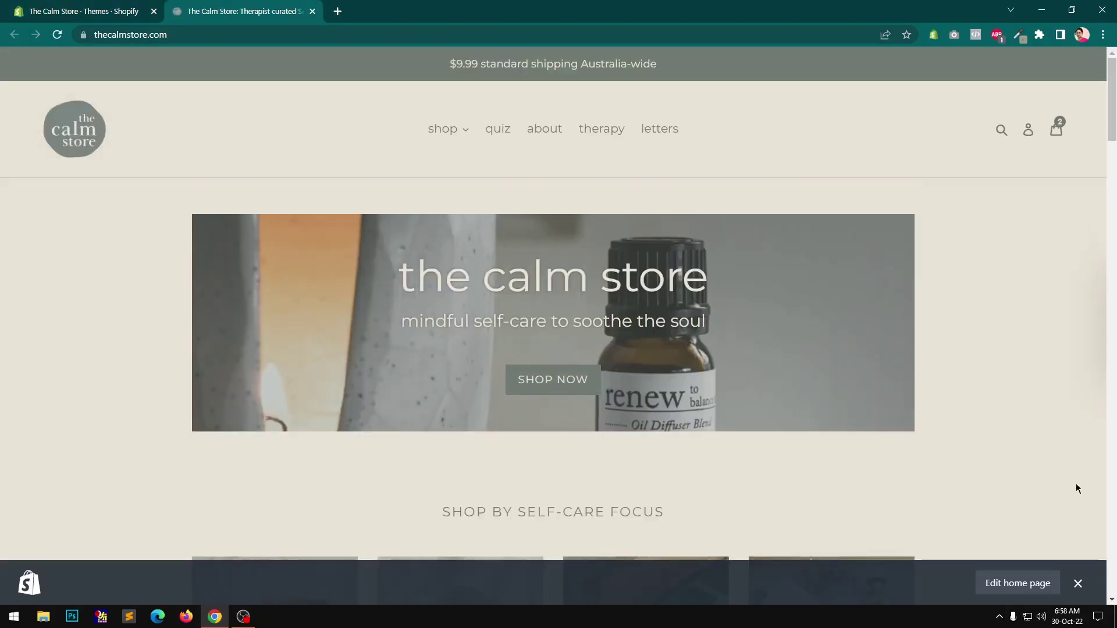
Examine the storefront home page from the hero banner through the collections and best sellers to the footer.
scroll(996, 340, down, 10)
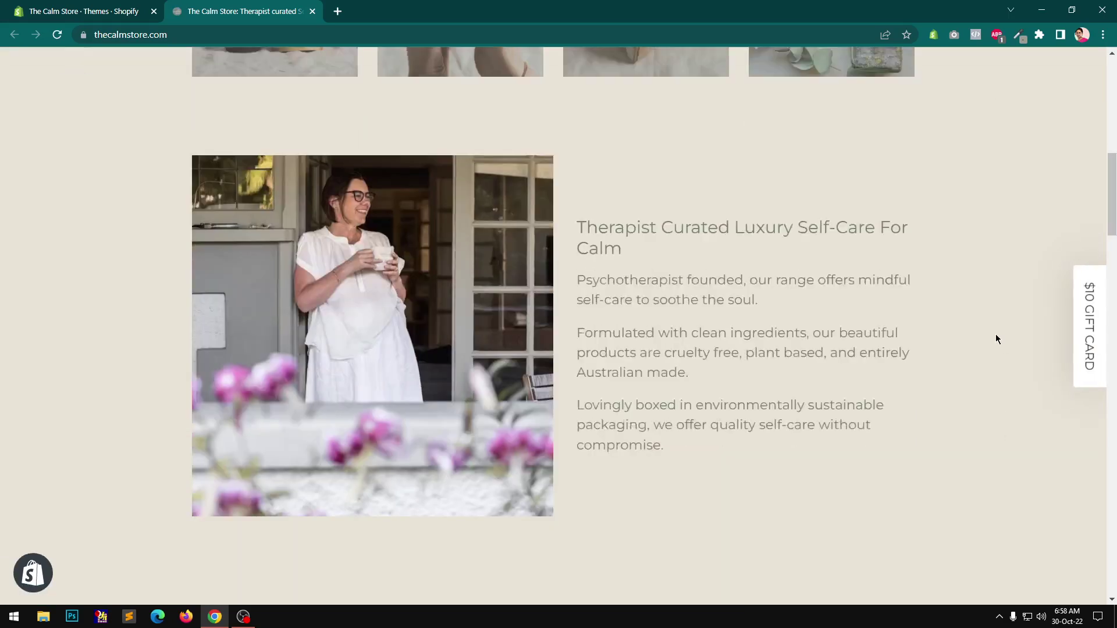
scroll(996, 337, down, 10)
scroll(996, 336, up, 5)
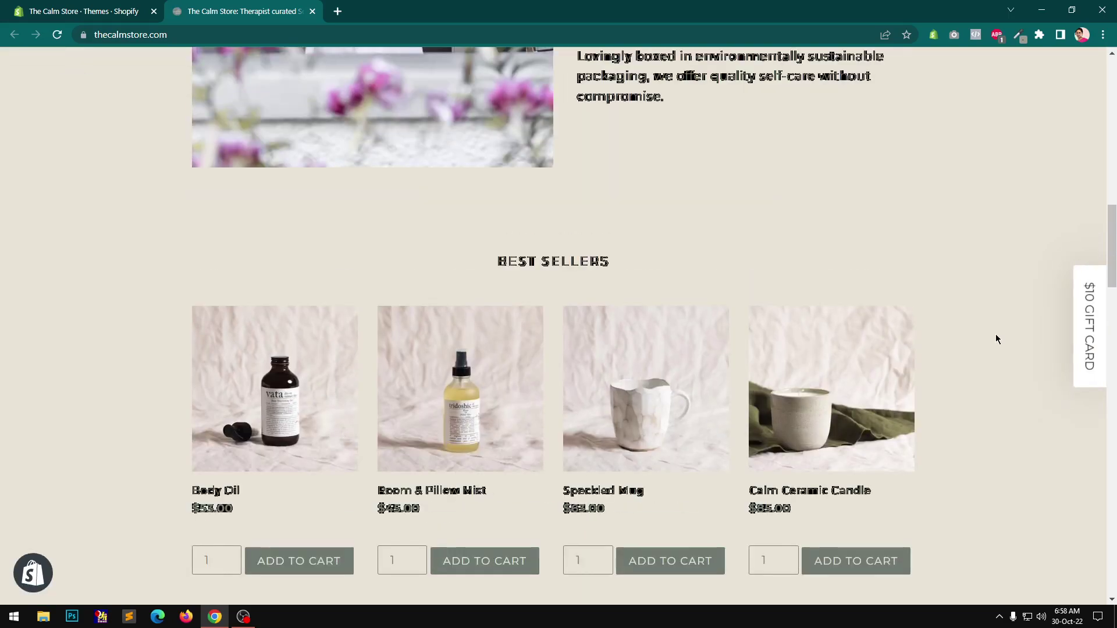
scroll(996, 339, up, 10)
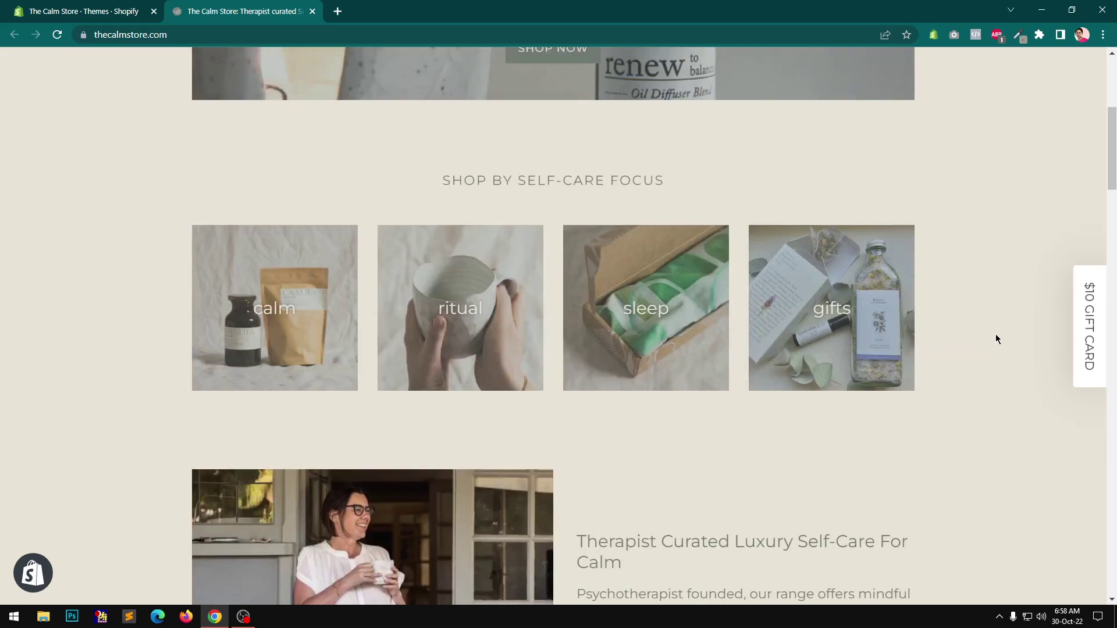
scroll(997, 339, down, 10)
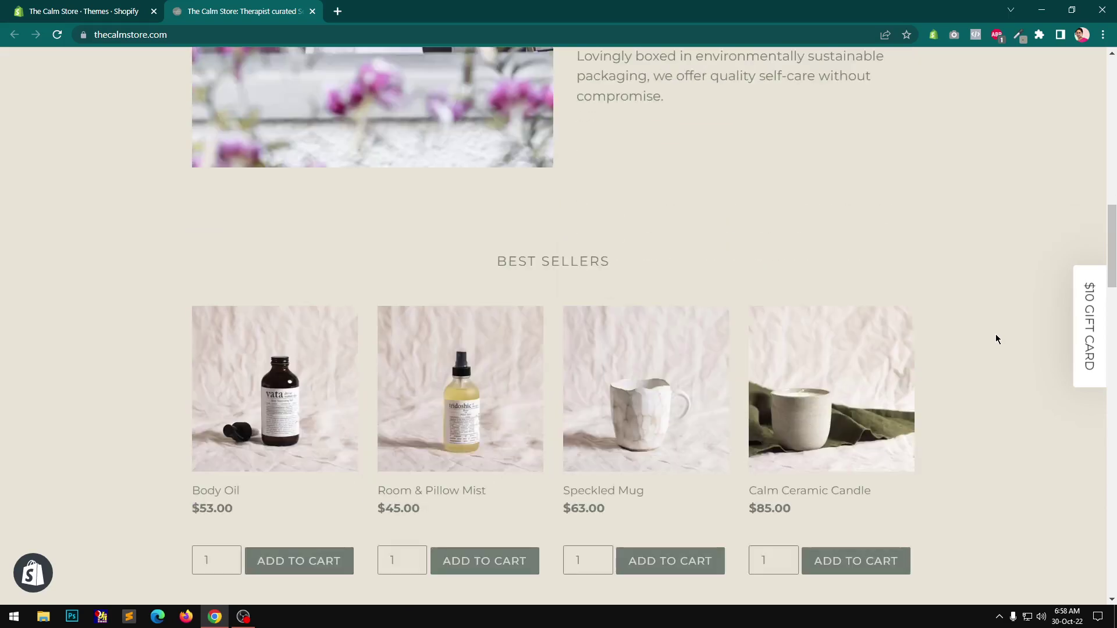
scroll(996, 339, down, 15)
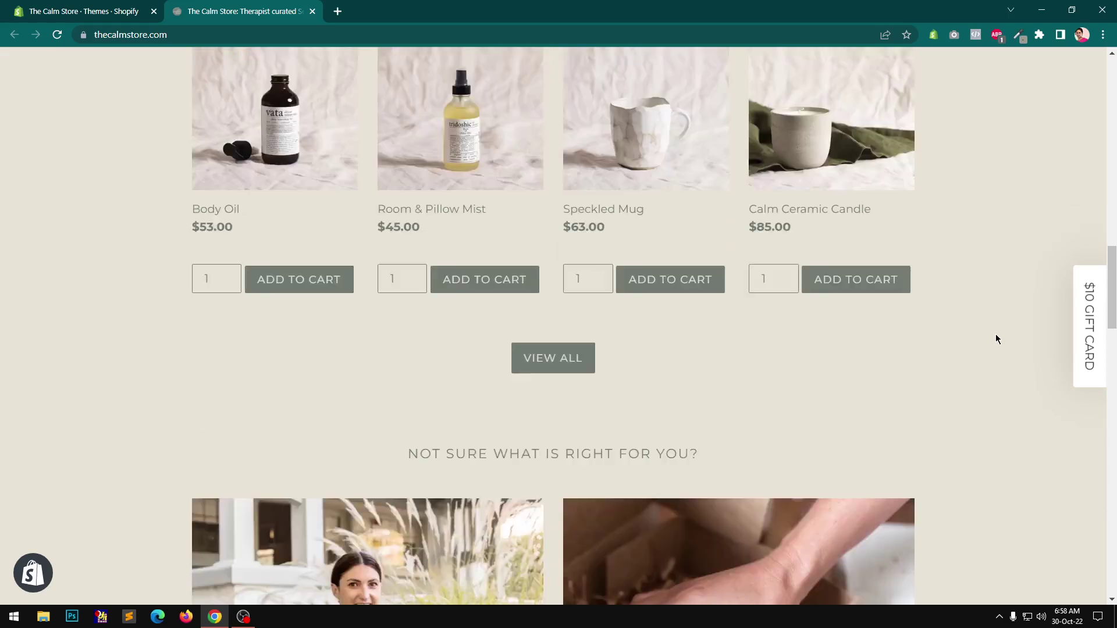
scroll(996, 339, down, 7)
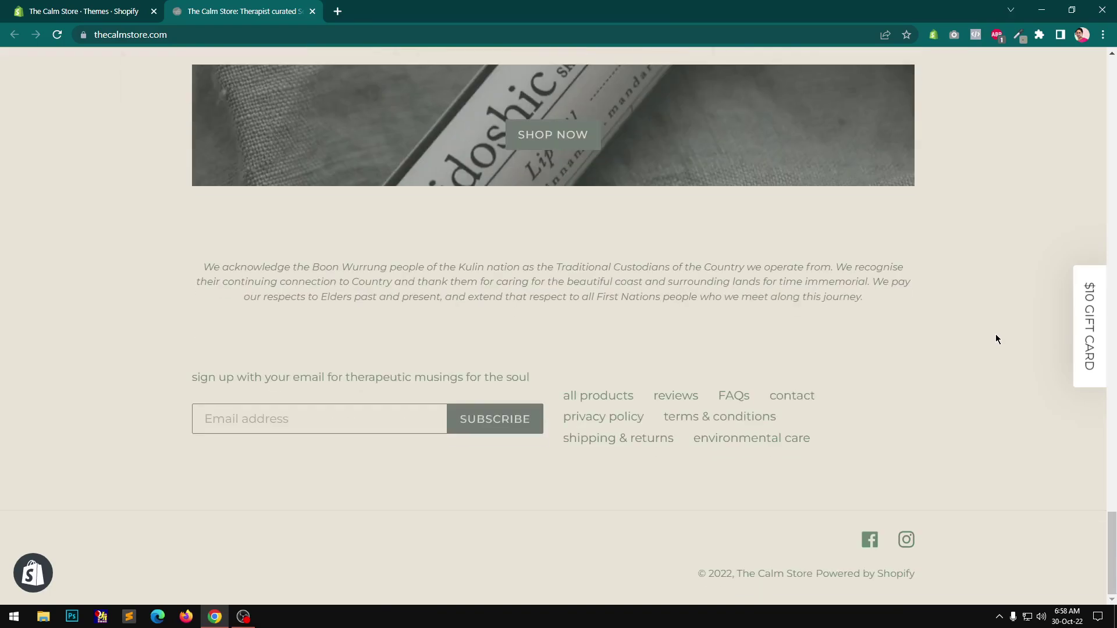
scroll(996, 339, up, 6)
scroll(996, 339, down, 5)
scroll(996, 340, up, 20)
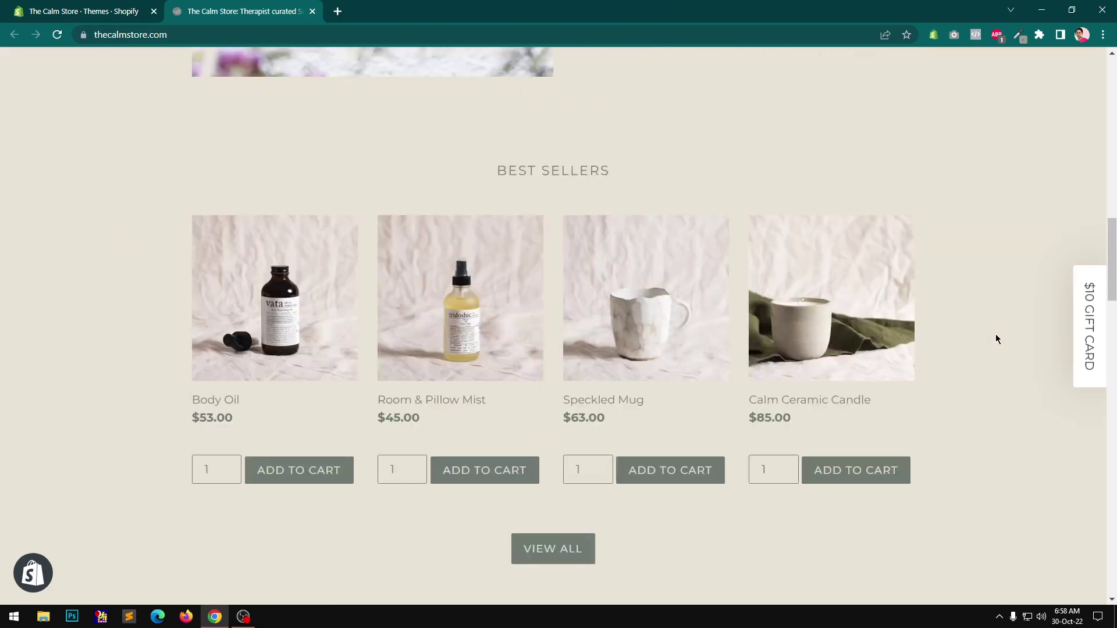
scroll(996, 340, up, 10)
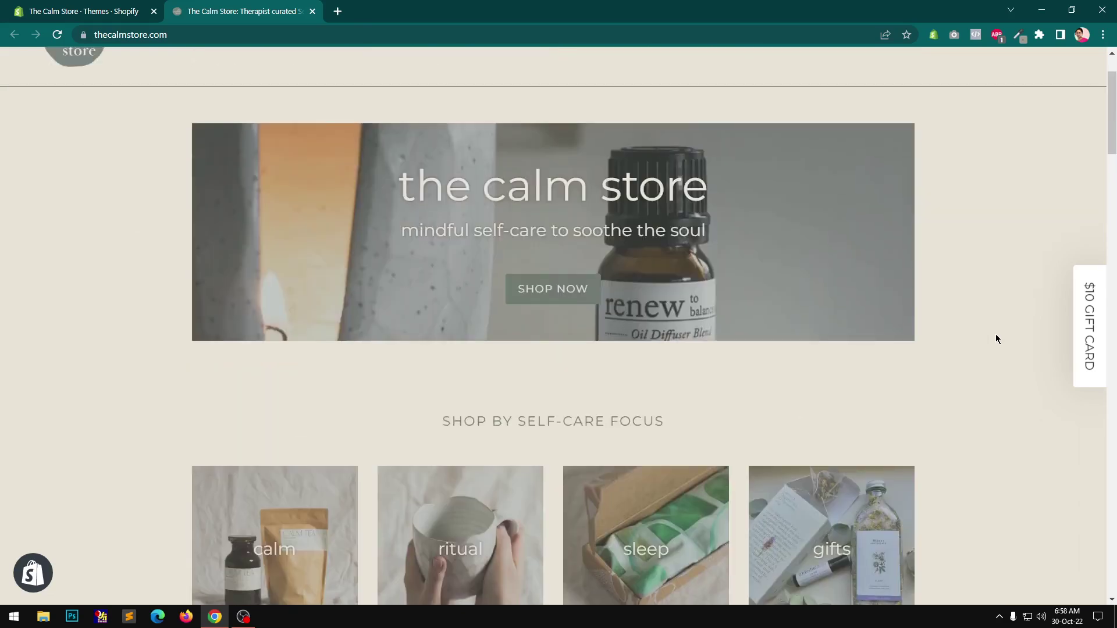
scroll(996, 339, up, 2)
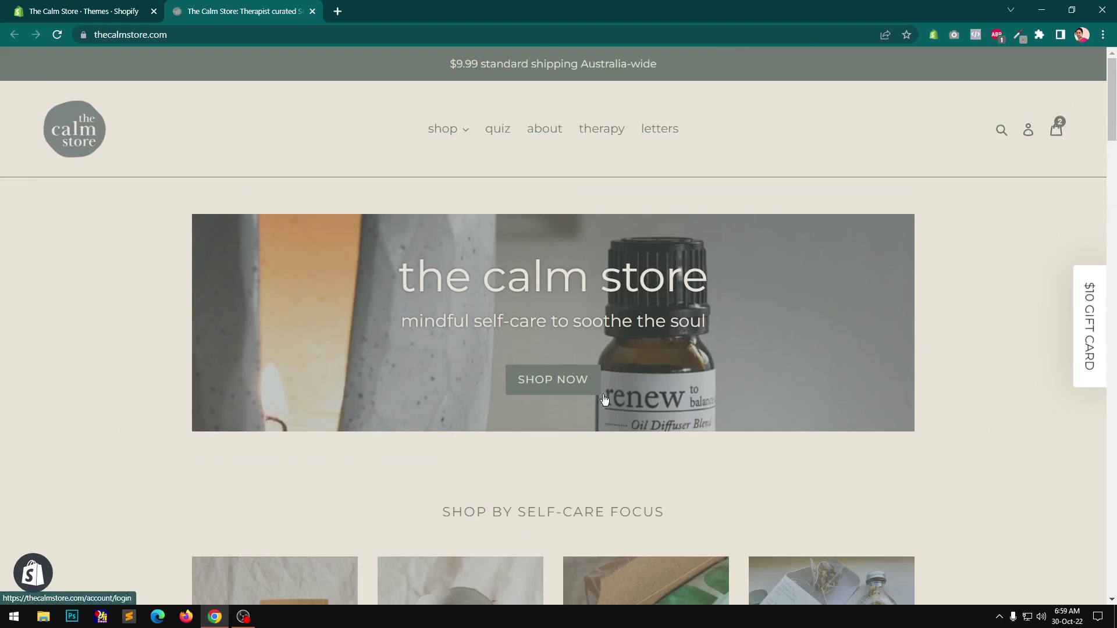
Open the sleep collection from the home page and look through its product grid.
scroll(606, 448, down, 5)
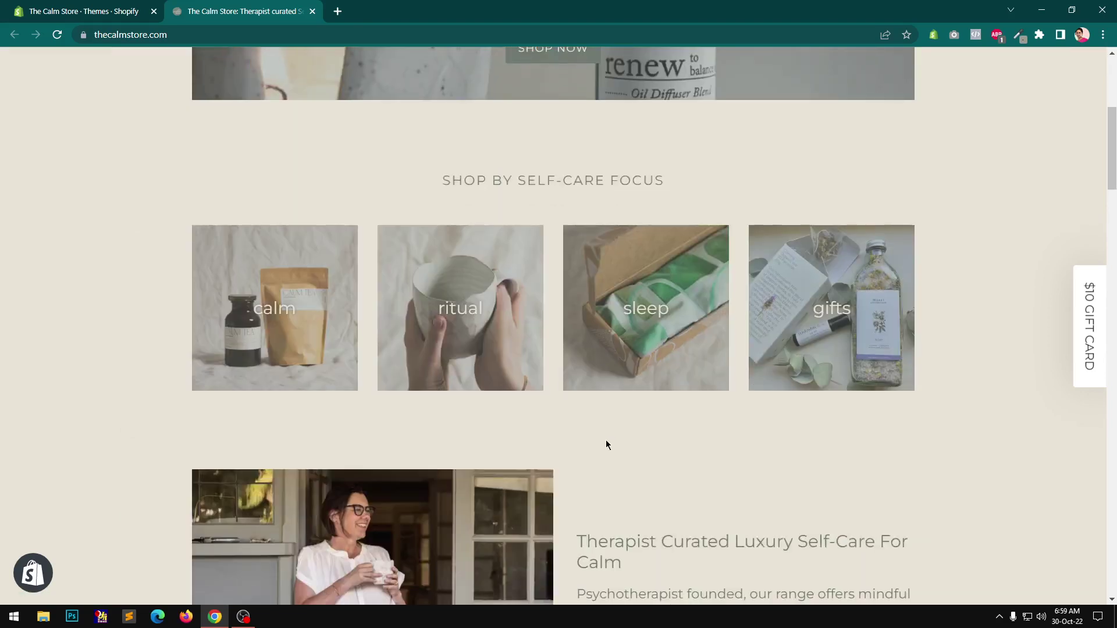
click(630, 321)
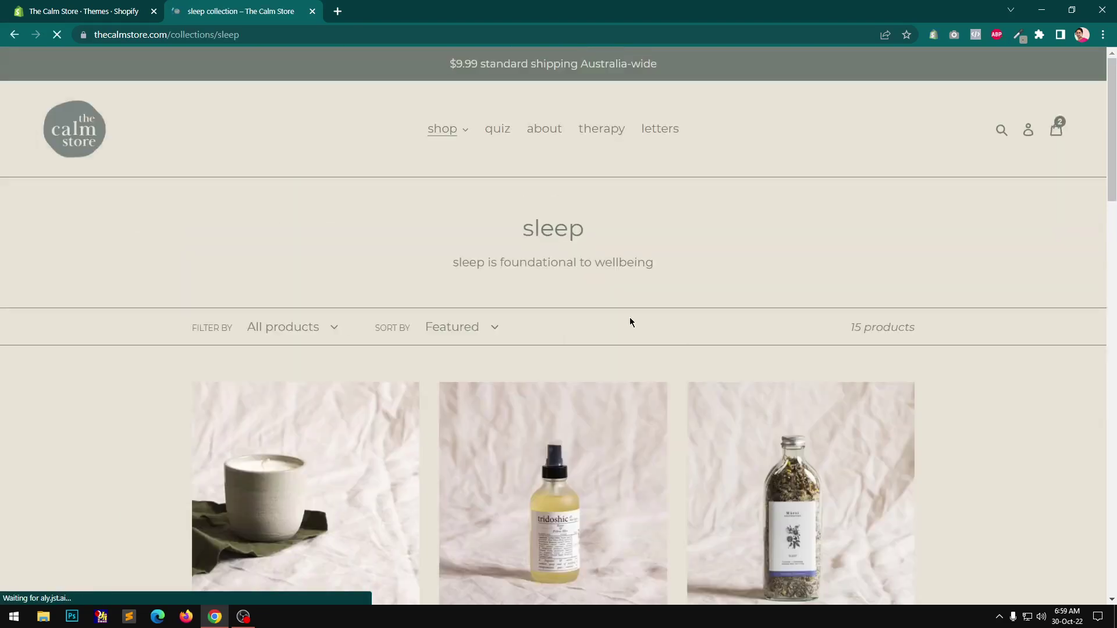
scroll(630, 317, down, 10)
scroll(631, 322, down, 8)
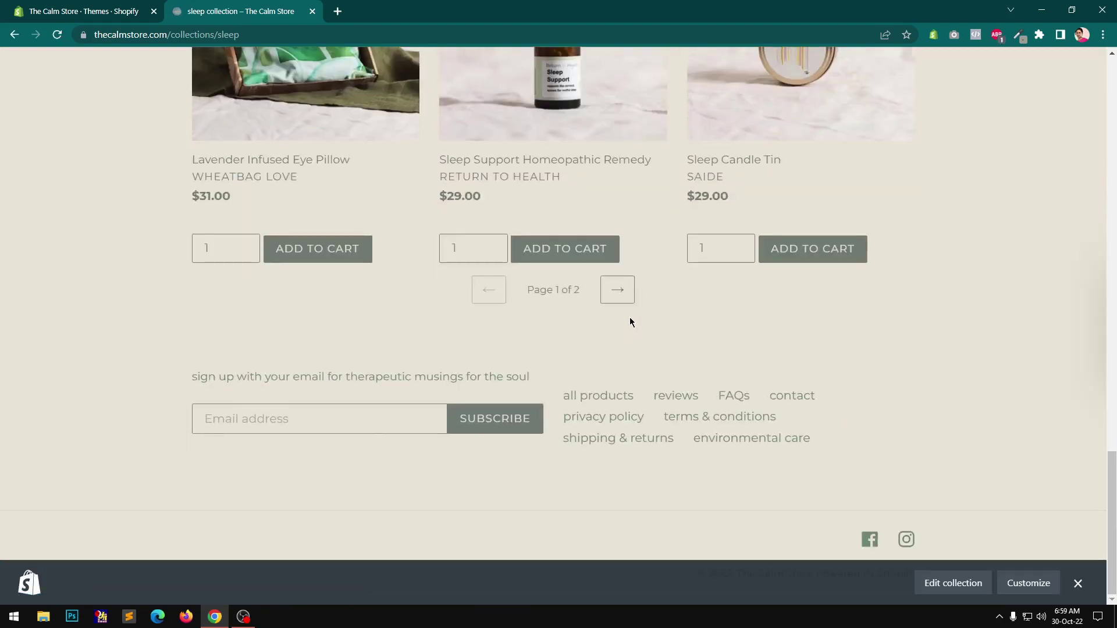
scroll(630, 322, up, 18)
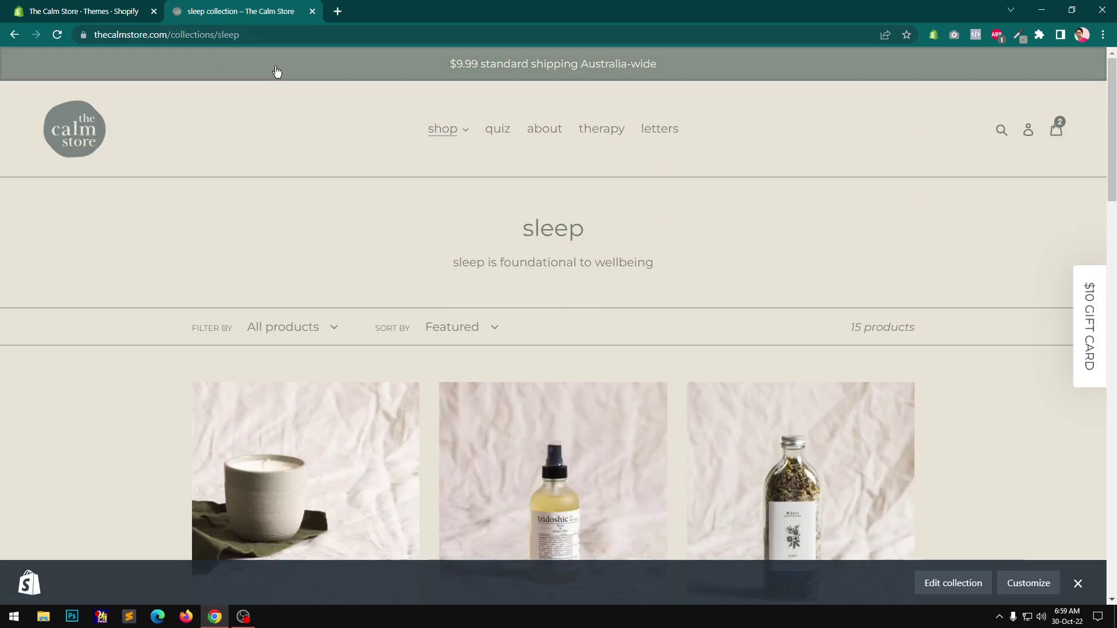
Open the shop all collection and look through its first page of products.
click(465, 132)
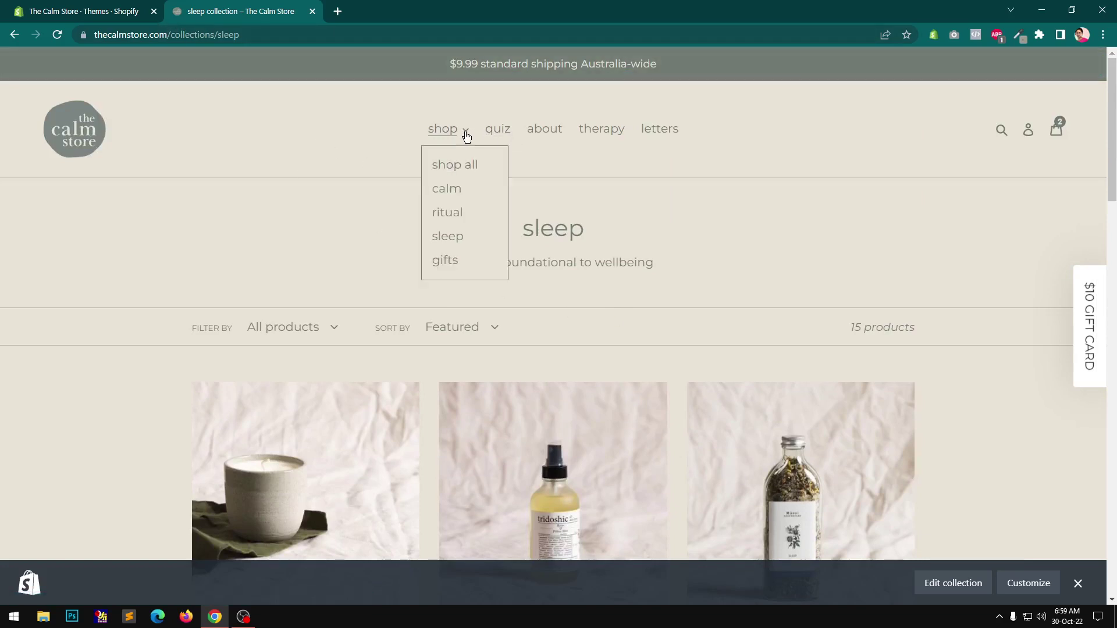
click(452, 174)
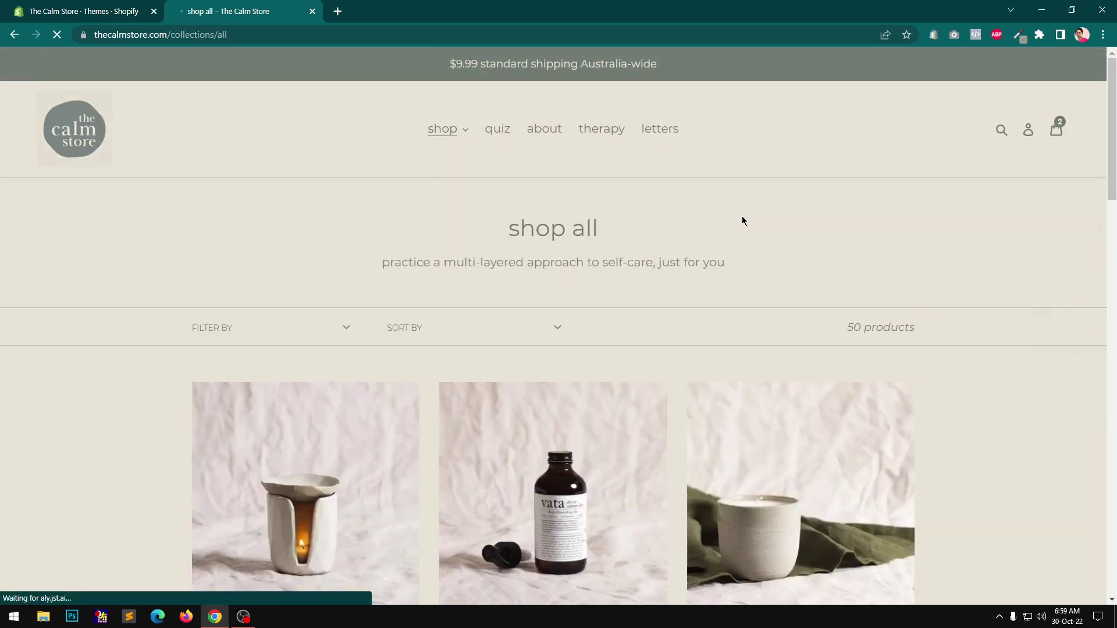
scroll(742, 220, down, 15)
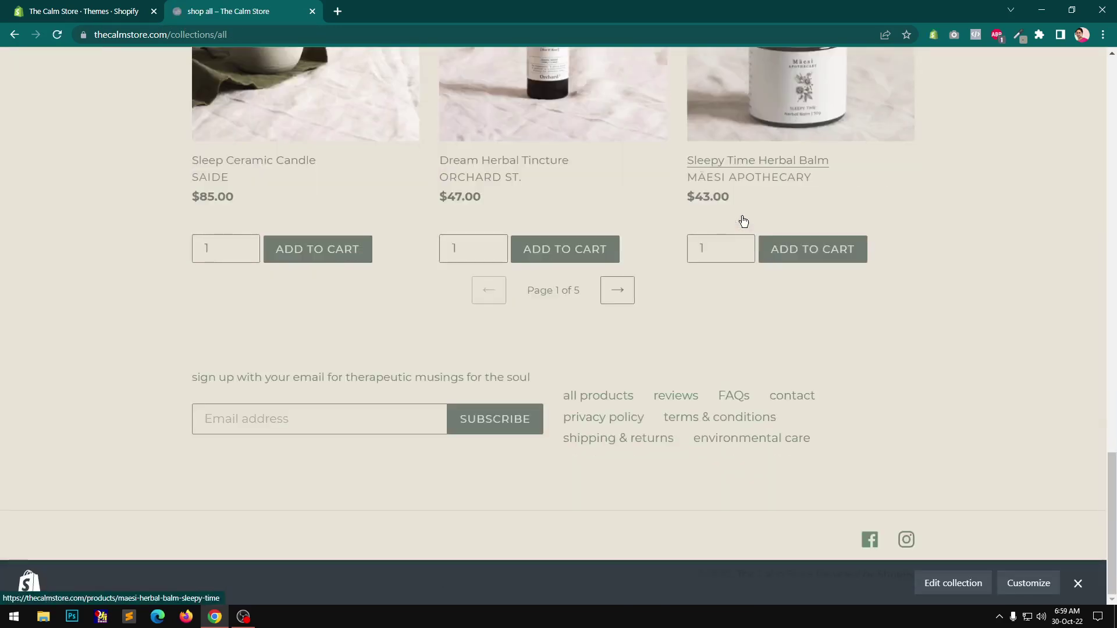
scroll(743, 221, up, 15)
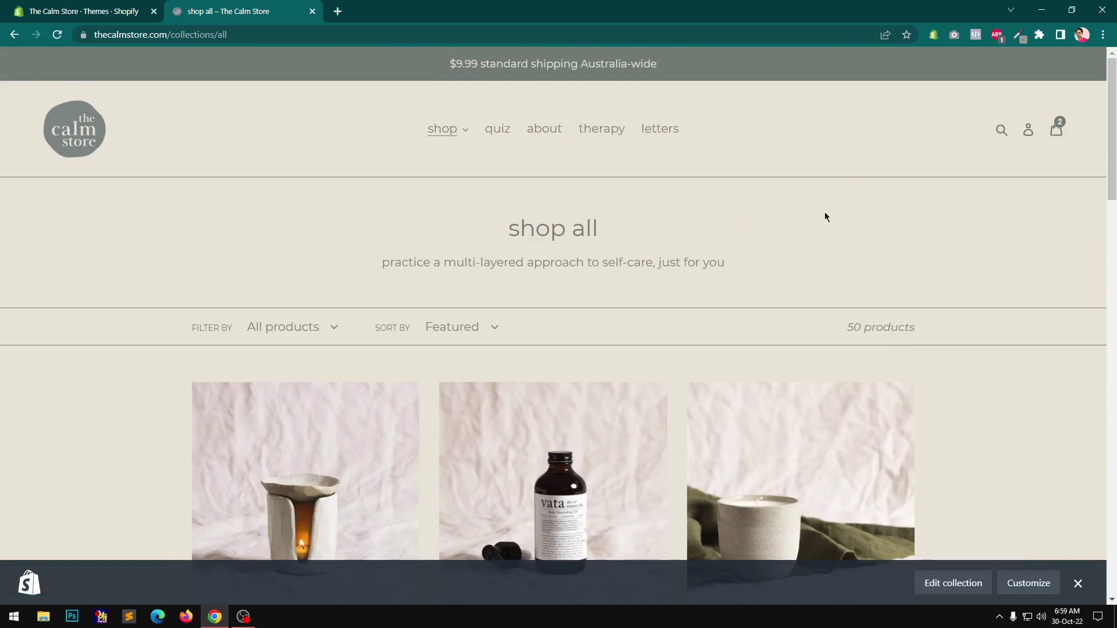
Add one Calm Ceramic Candle to the cart and open the shopping cart page.
scroll(795, 267, down, 5)
click(816, 399)
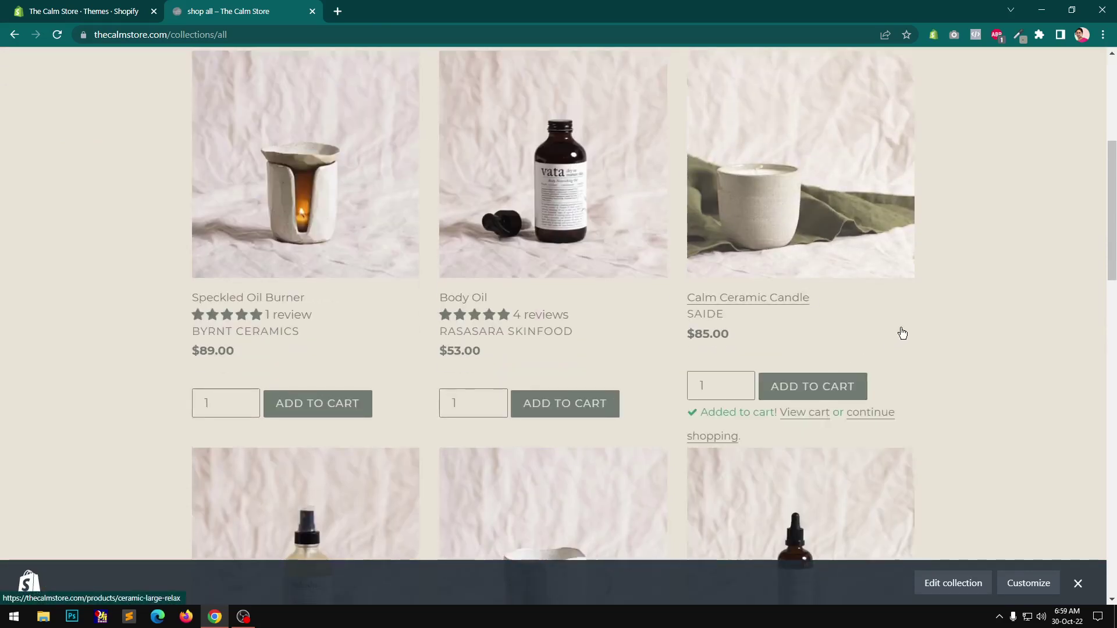
scroll(902, 332, up, 5)
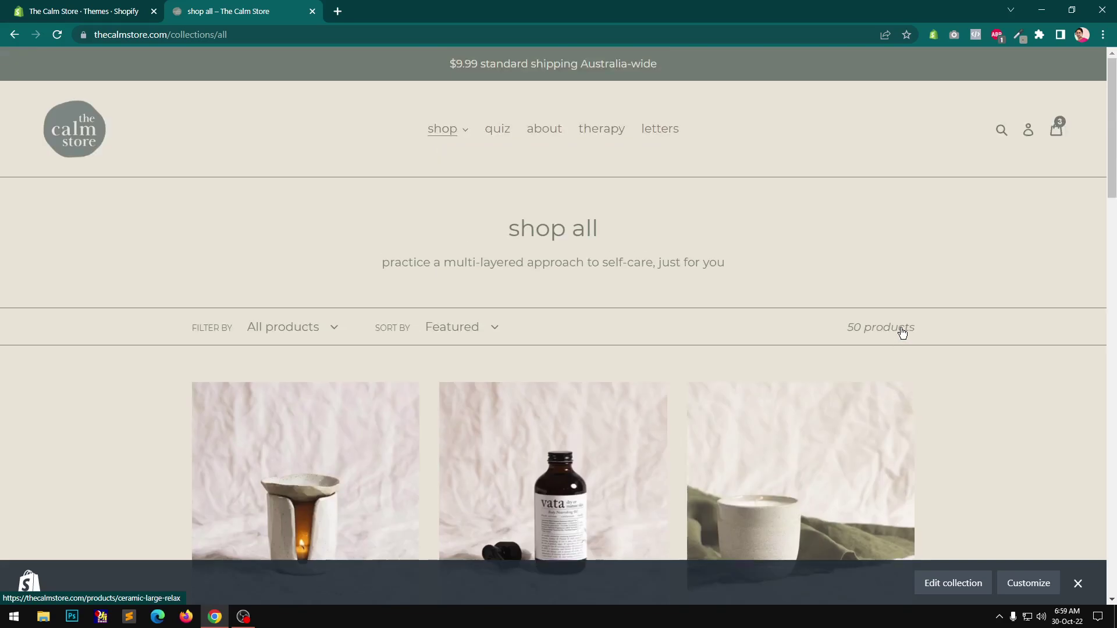
click(1062, 123)
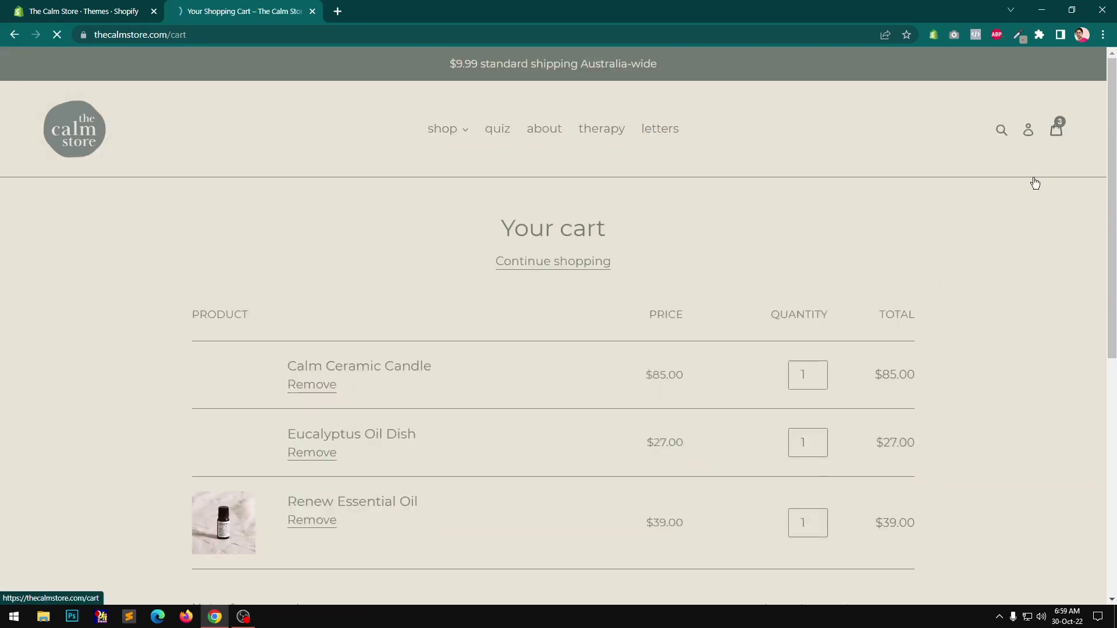
Review the cart page, including its items, greeting card option, order notes and checkout options.
scroll(1024, 369, down, 5)
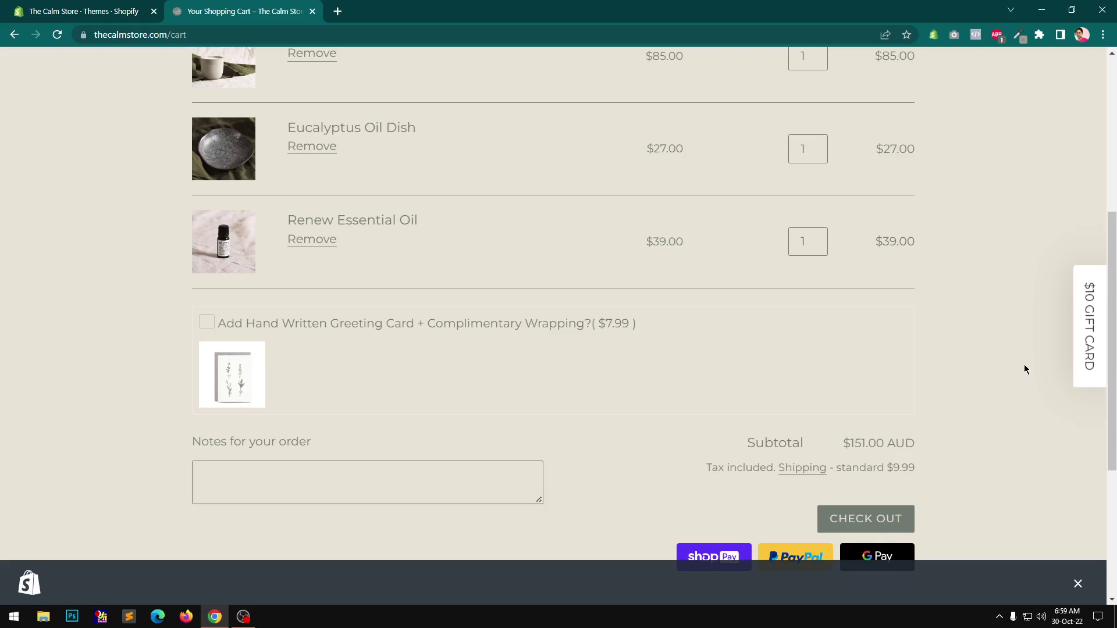
scroll(1024, 369, up, 5)
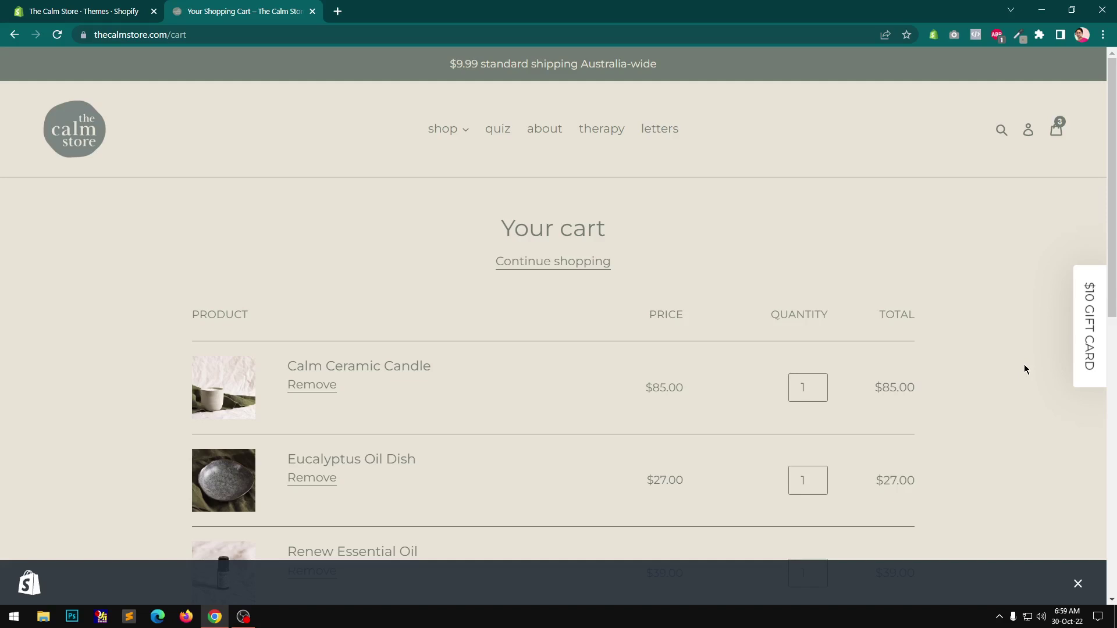
scroll(1025, 368, down, 5)
scroll(1025, 369, down, 4)
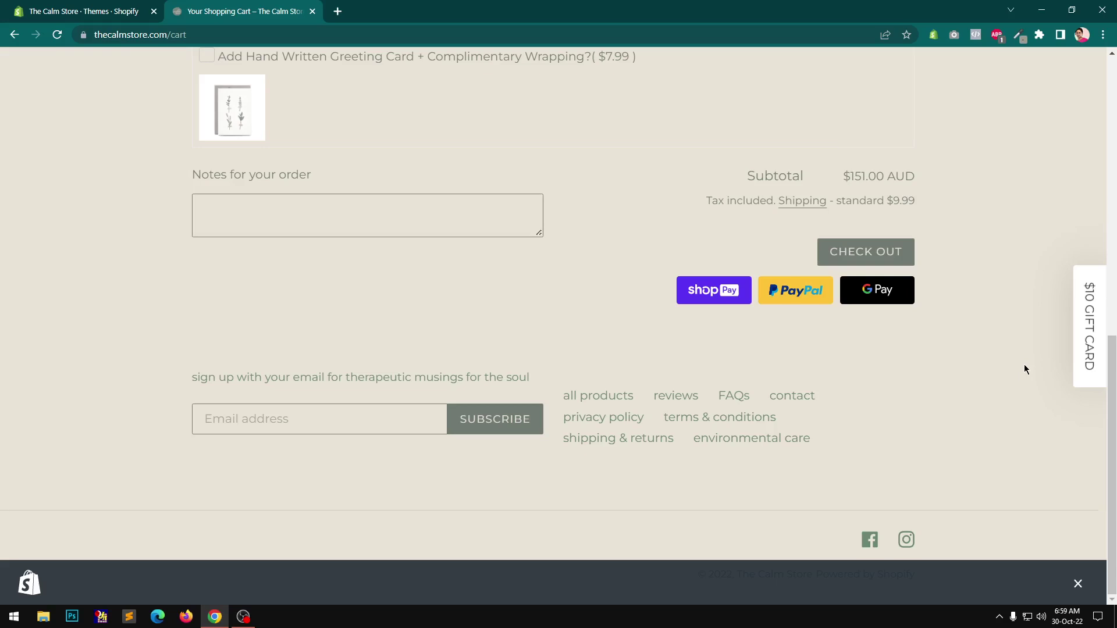
scroll(1025, 369, up, 10)
scroll(1024, 369, down, 6)
scroll(1025, 369, down, 4)
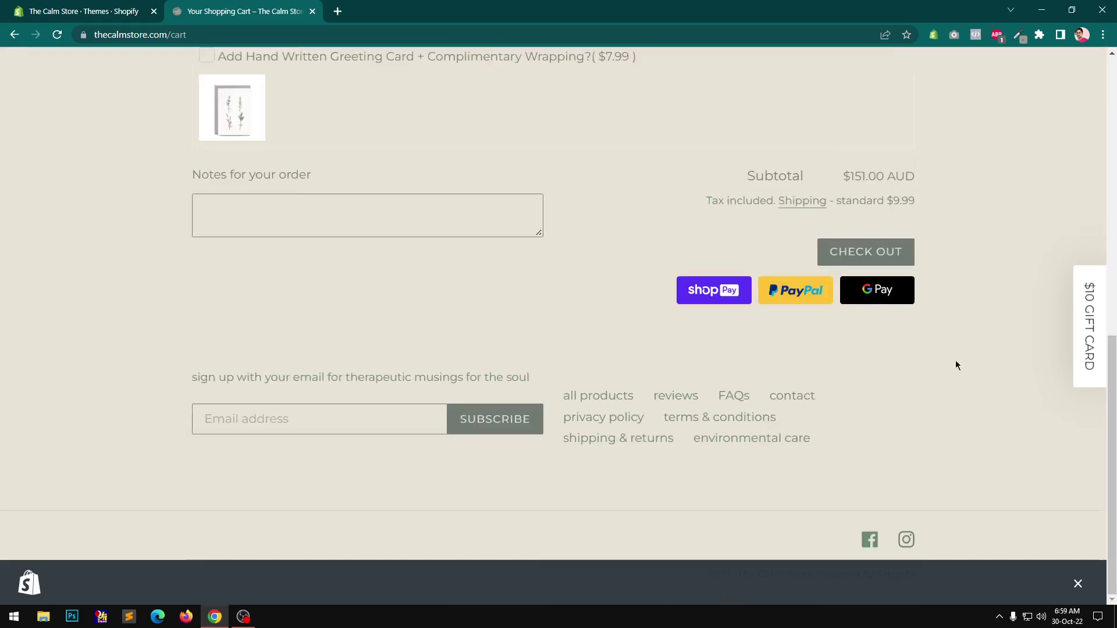
Proceed to checkout and examine the contact and shipping form, including the sign-up and text message options.
click(862, 253)
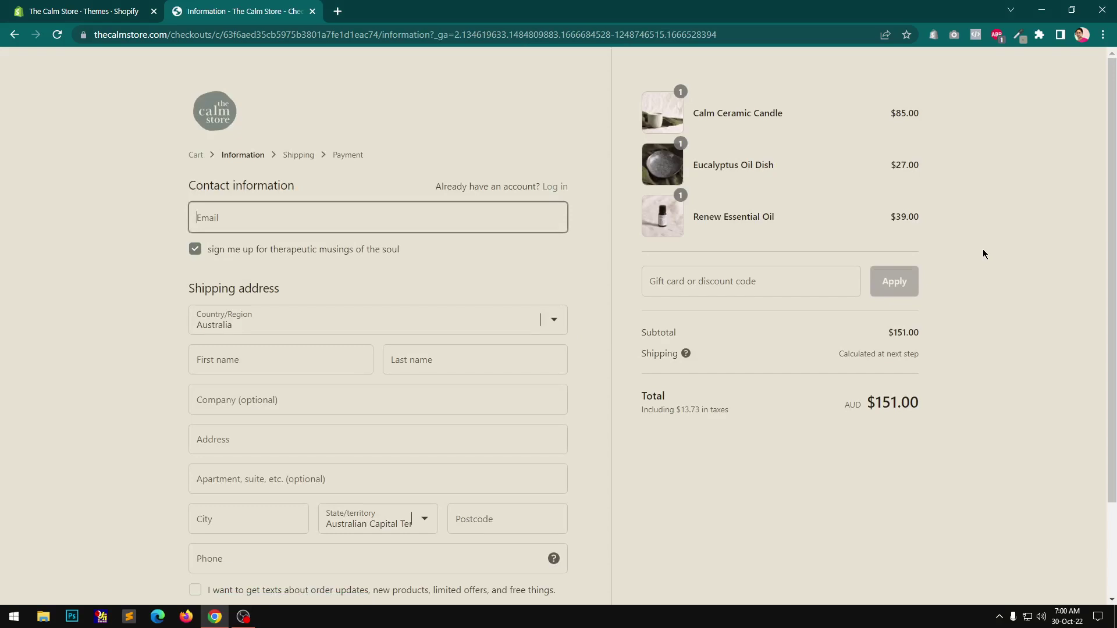
scroll(983, 254, down, 2)
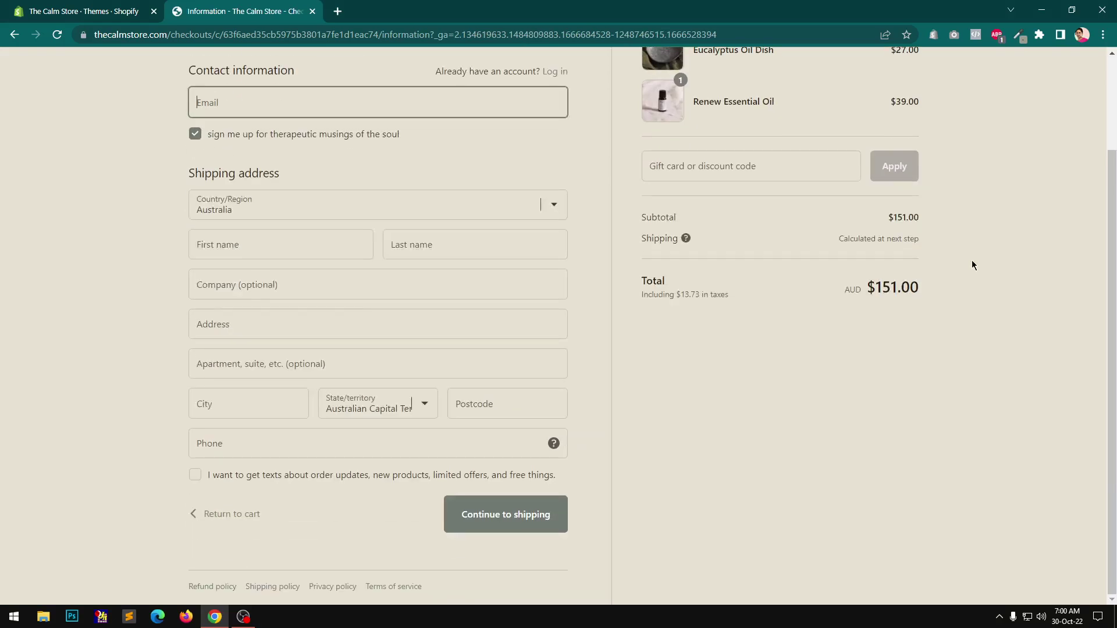
drag(333, 476, 573, 480)
click(700, 487)
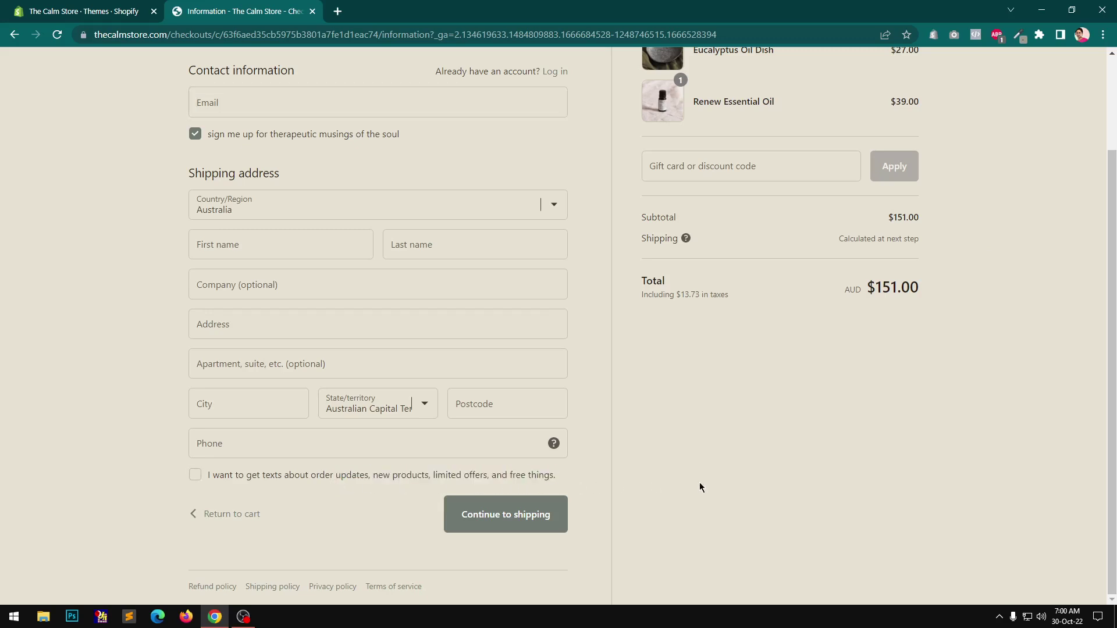
scroll(700, 482, up, 2)
drag(271, 250, 431, 251)
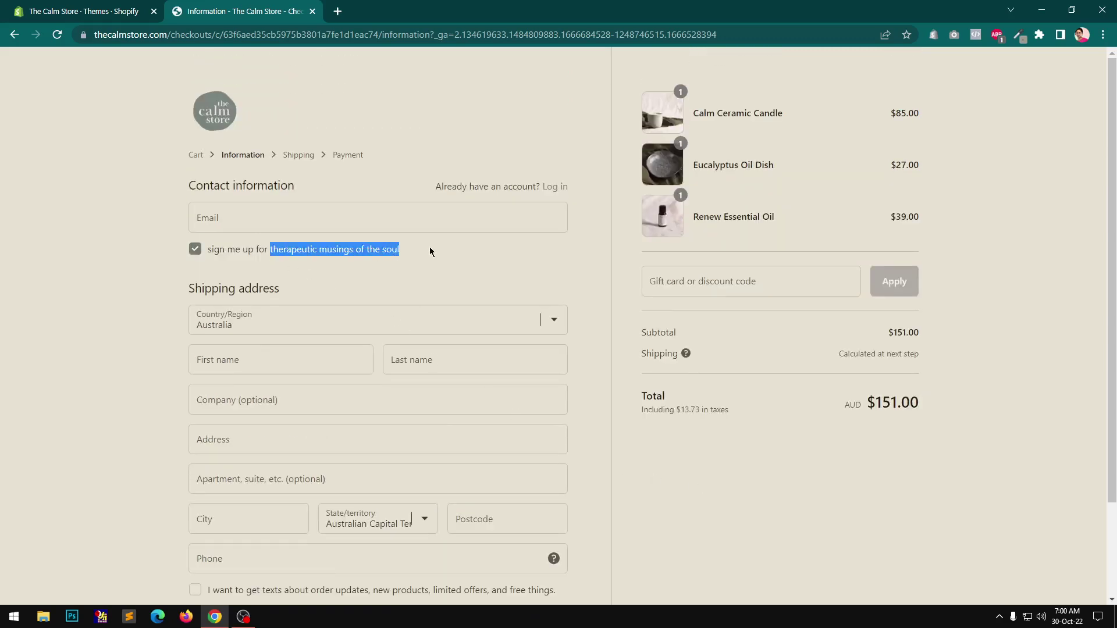
click(776, 520)
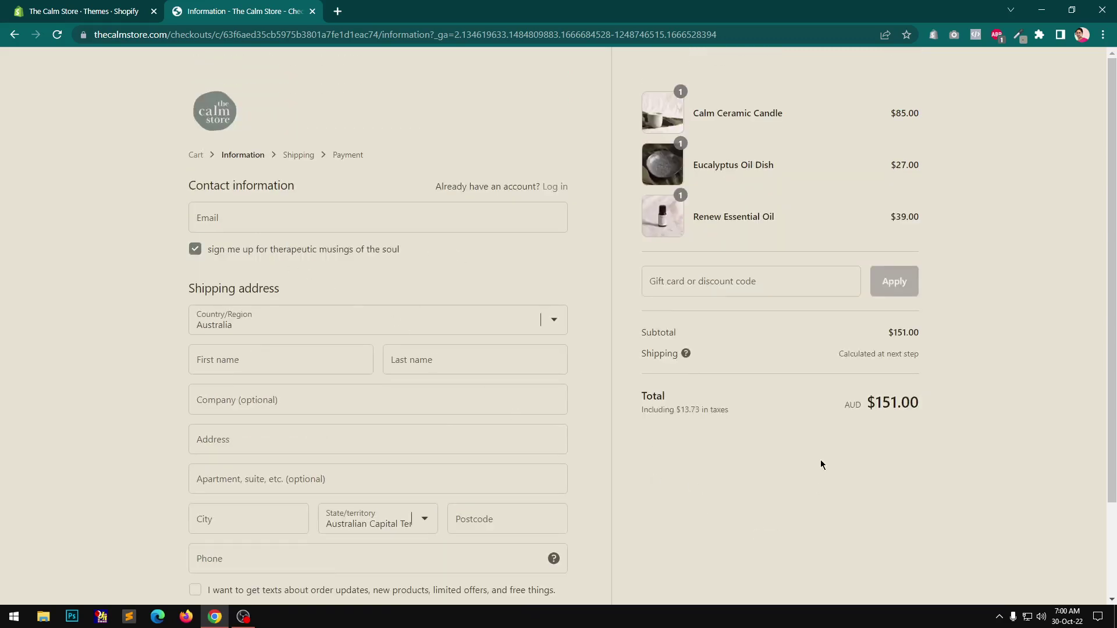
Close the storefront tab and dismiss the current theme's open action list on the Themes page.
click(312, 11)
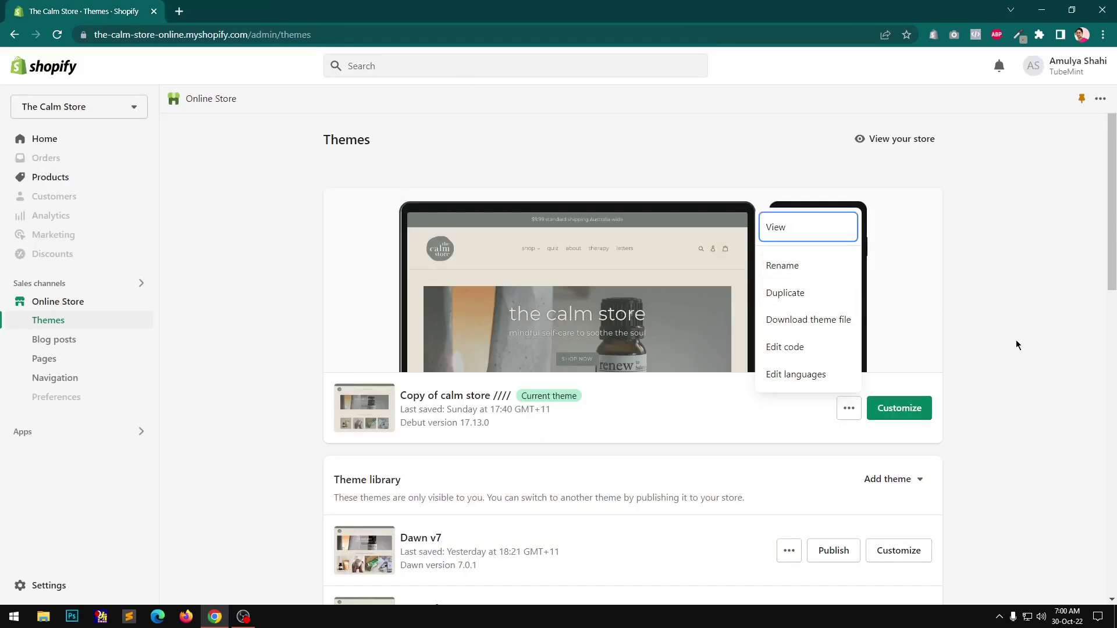
click(947, 468)
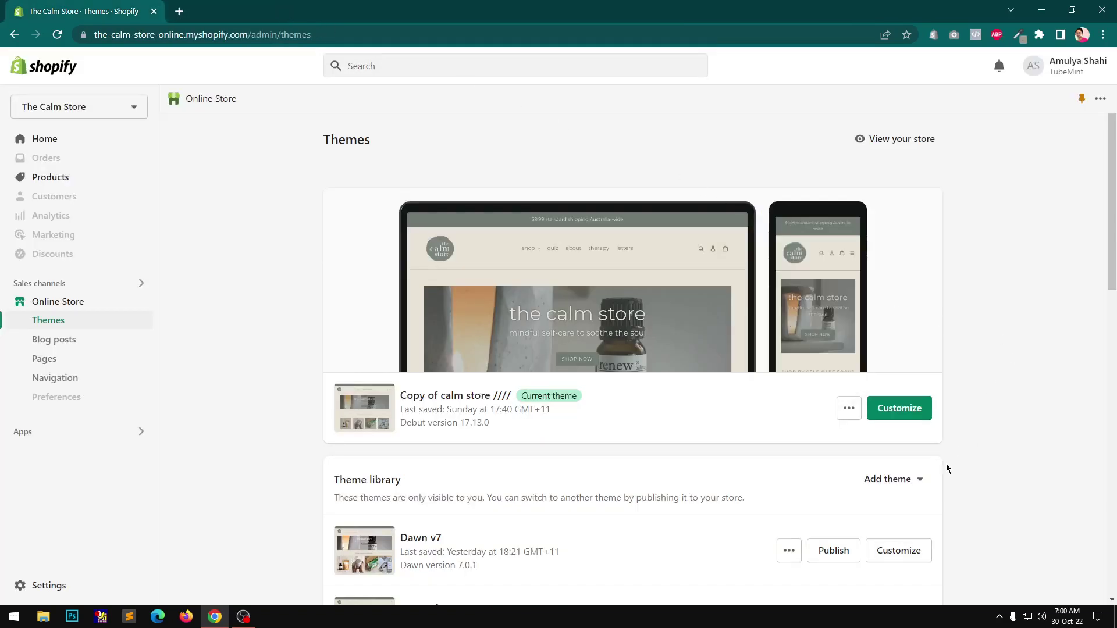
Open a storefront preview of the Dawn v7 theme and load the same theme in the theme editor.
click(788, 550)
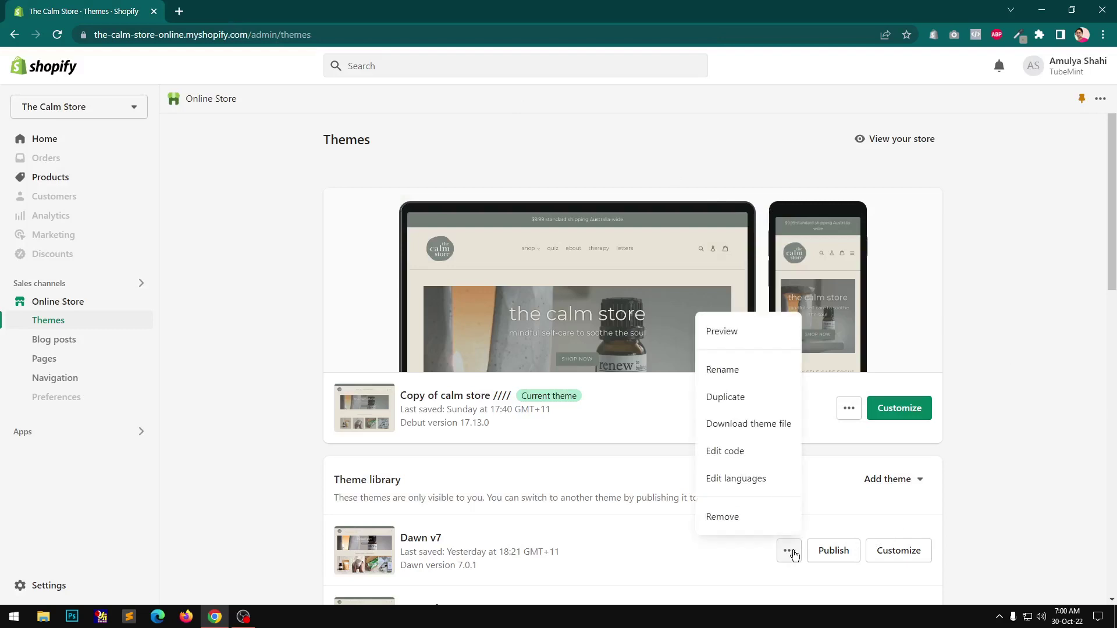
click(732, 339)
key(ctrl+shift+Tab)
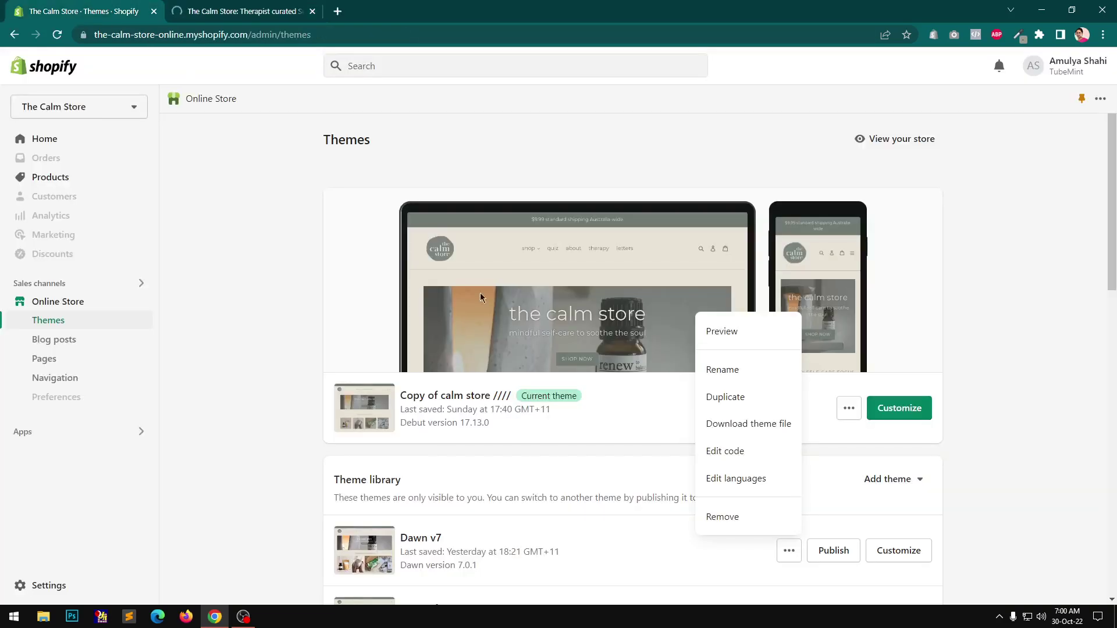
click(972, 558)
click(899, 550)
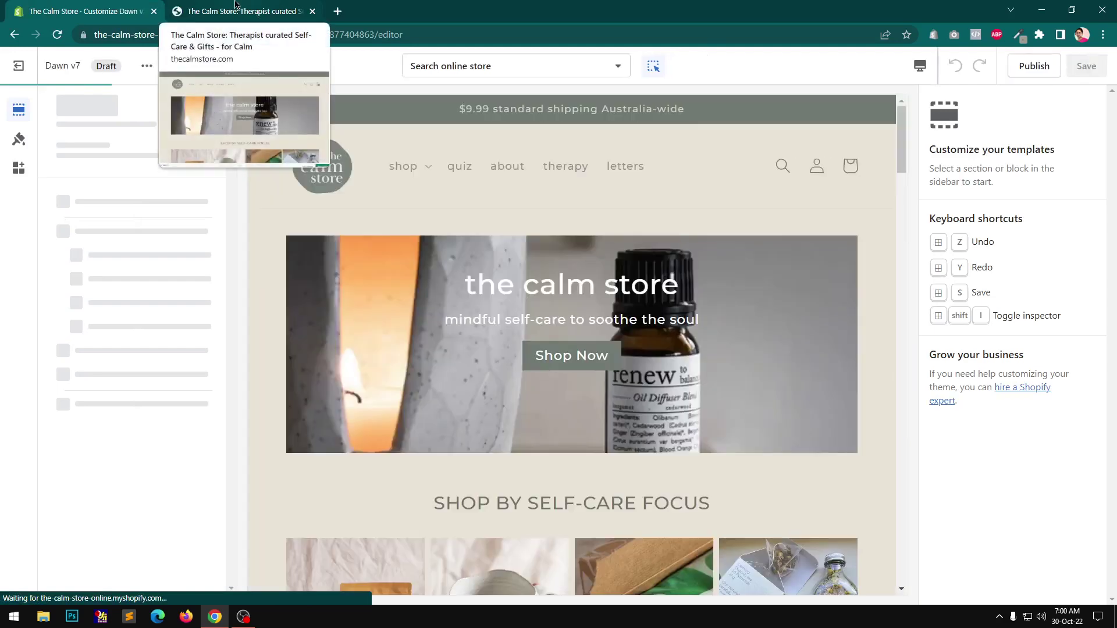
Review the Dawn v7 preview's home page from the hero banner to the footer links, hiding the preview bar.
click(237, 7)
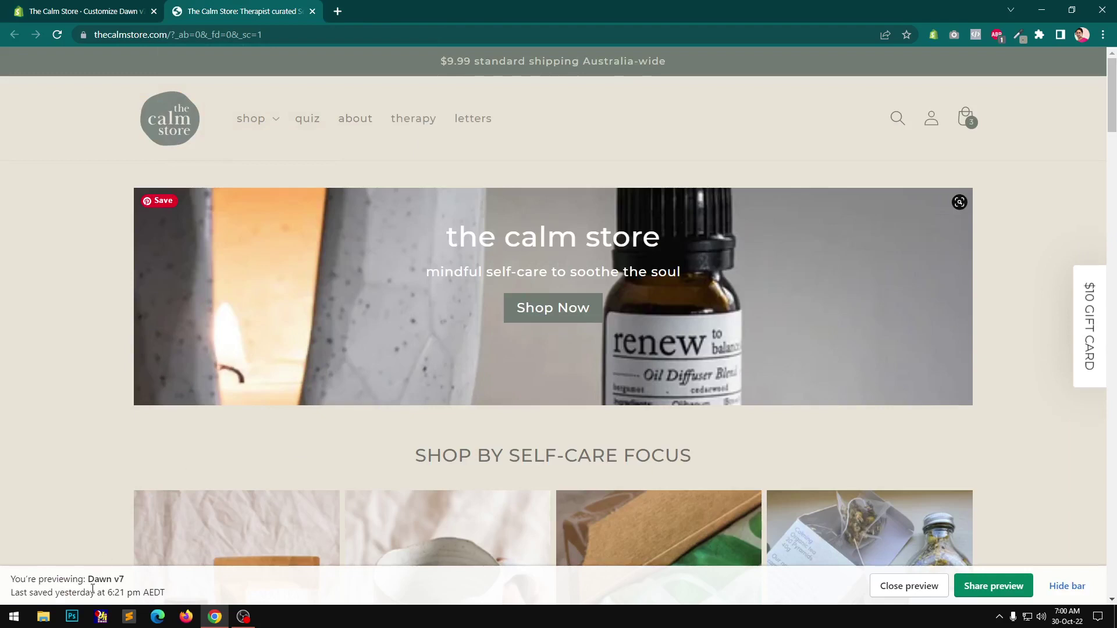
drag(88, 580, 157, 588)
click(343, 478)
scroll(639, 399, down, 10)
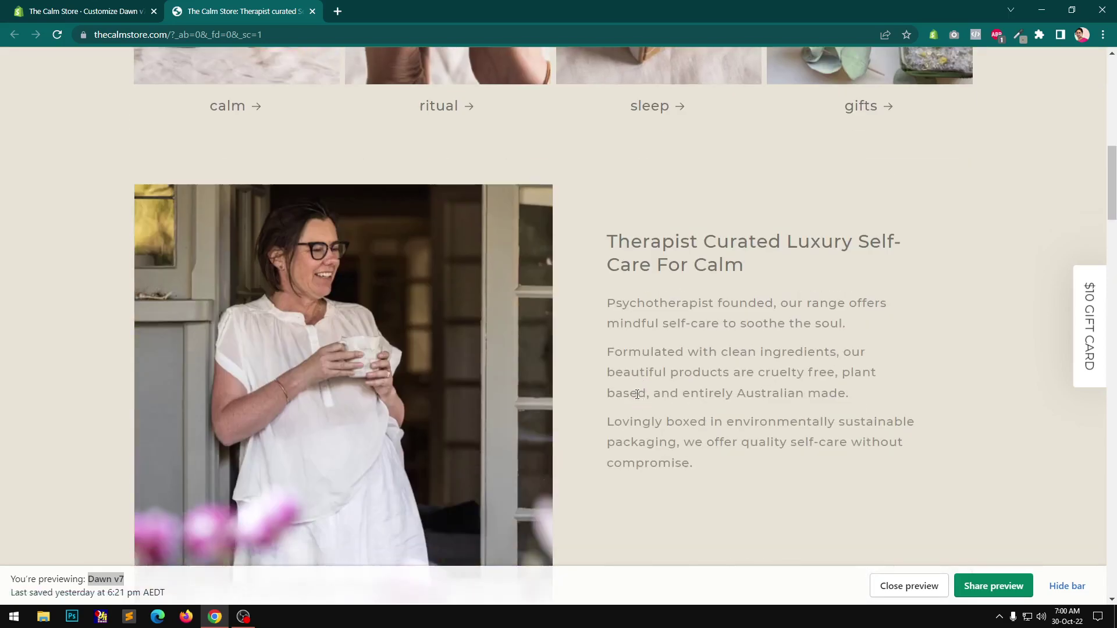
scroll(638, 394, down, 5)
scroll(639, 399, down, 5)
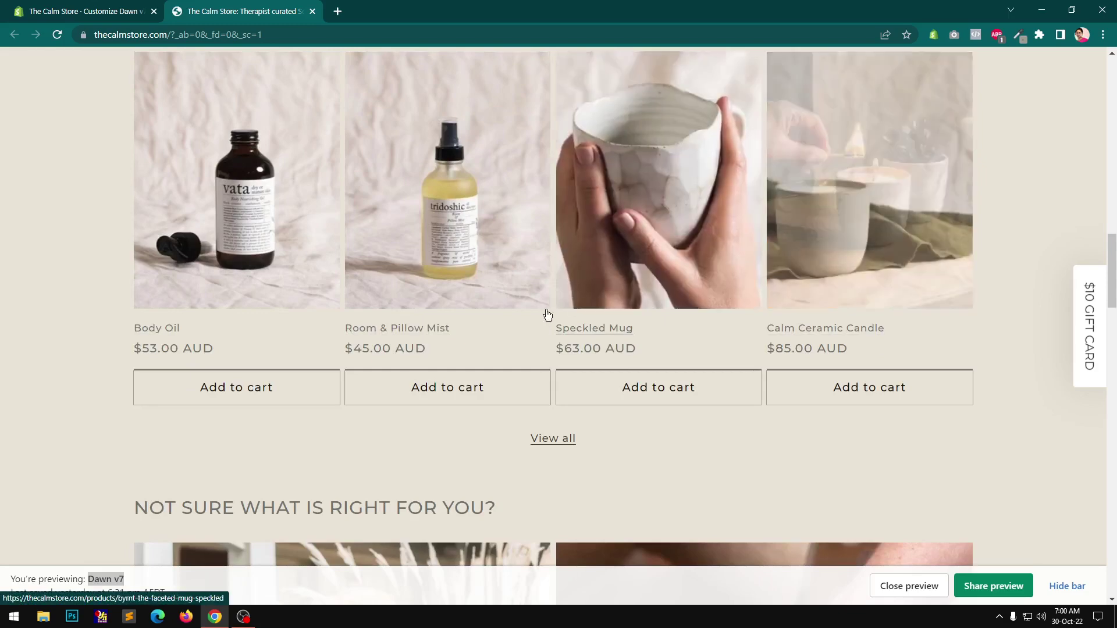
scroll(547, 314, down, 5)
scroll(547, 315, down, 5)
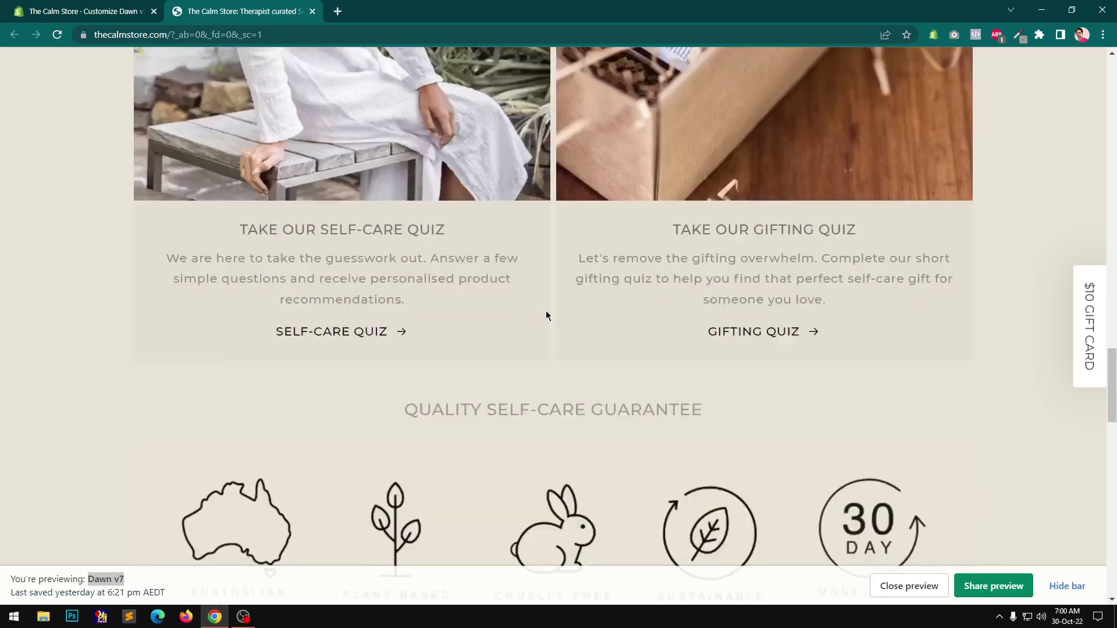
scroll(547, 315, down, 15)
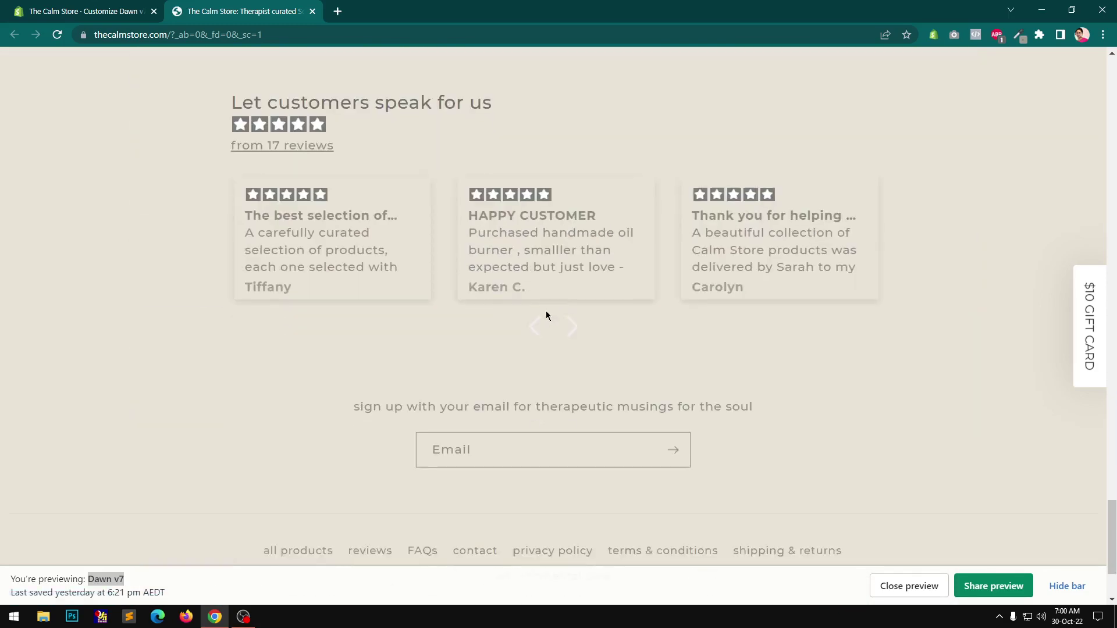
scroll(546, 316, down, 3)
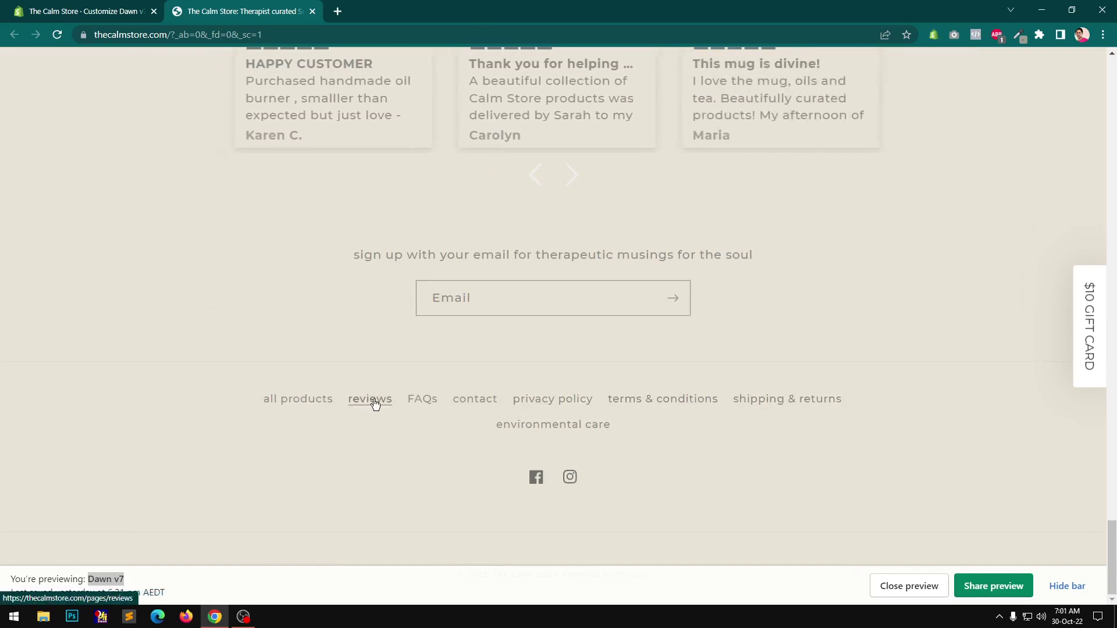
click(1076, 589)
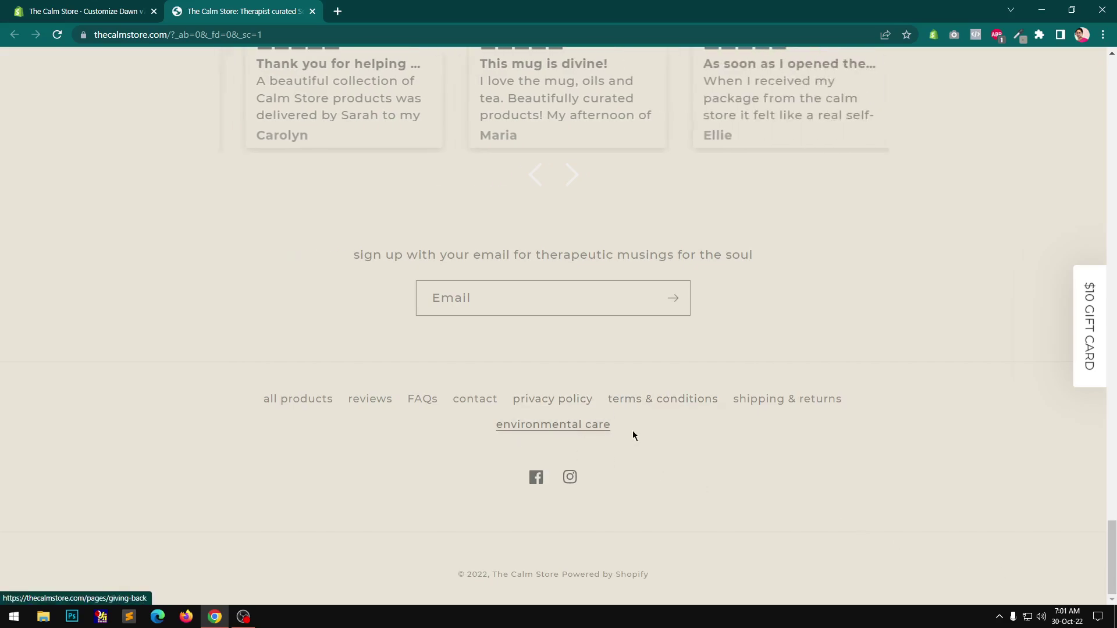
scroll(651, 432, up, 20)
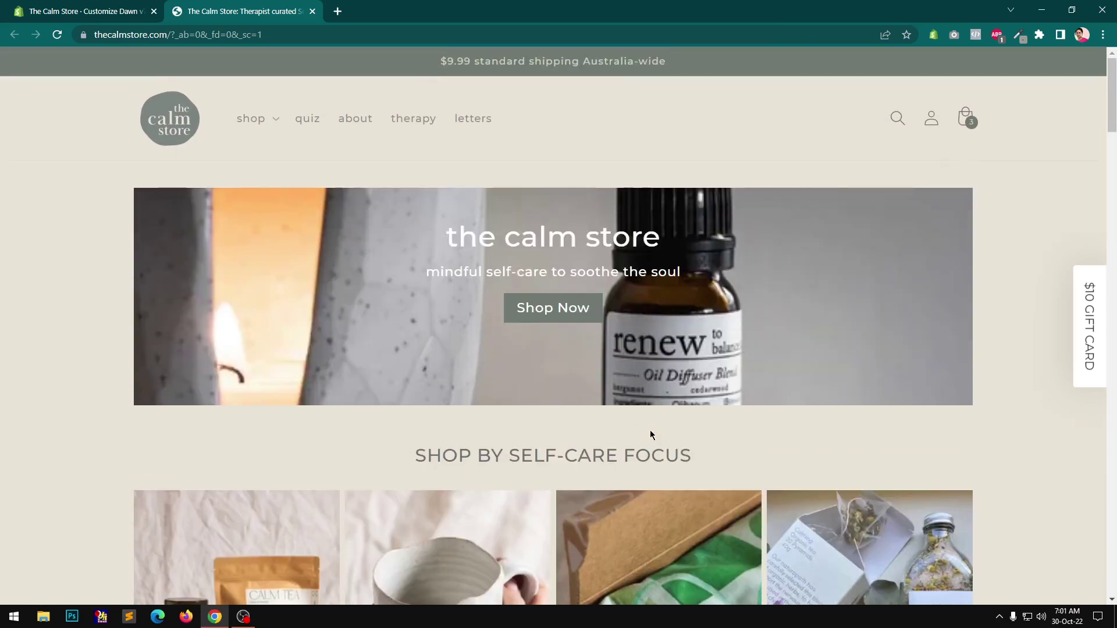
Examine the store's shop submenu and open the shop all collection.
click(267, 120)
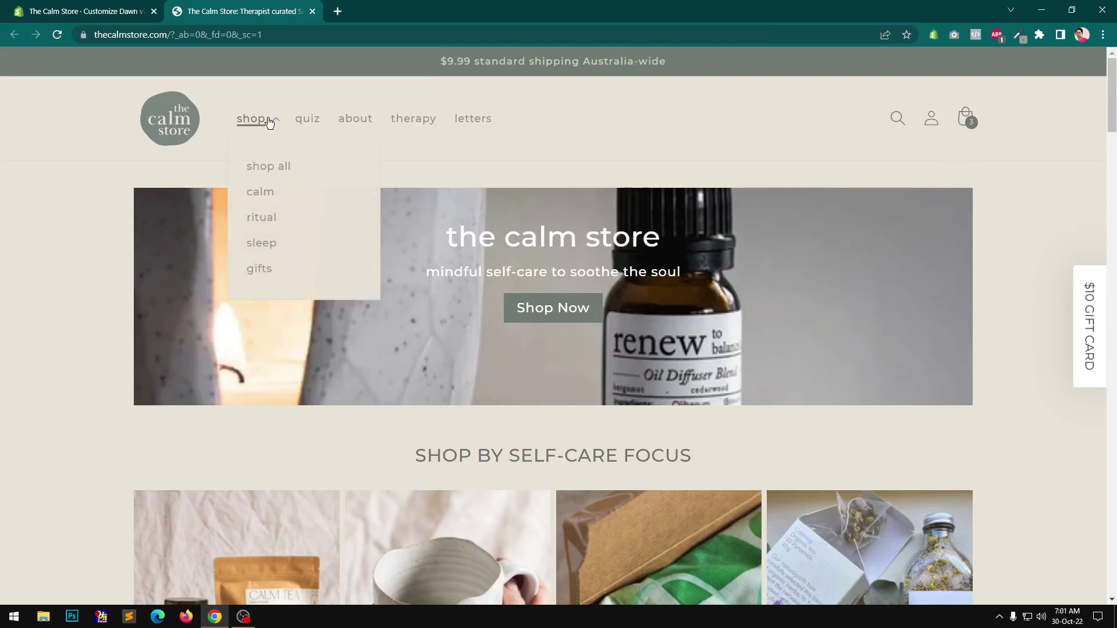
click(251, 120)
click(267, 121)
click(260, 167)
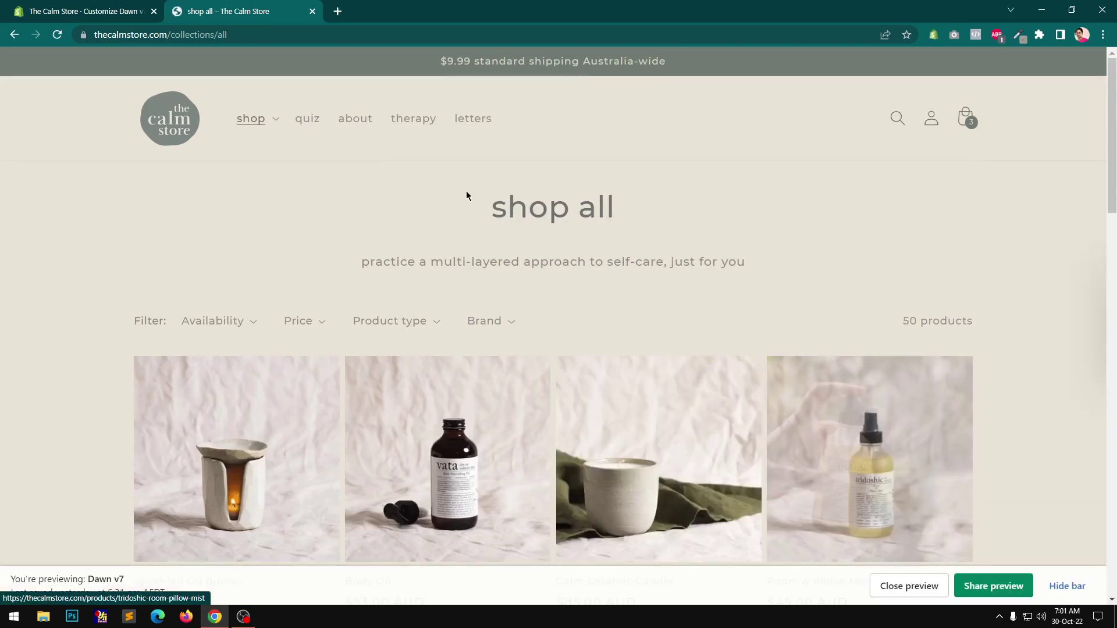
Review the shop all page's heading, description, product grid and pagination with the preview bar hidden.
drag(464, 200, 753, 272)
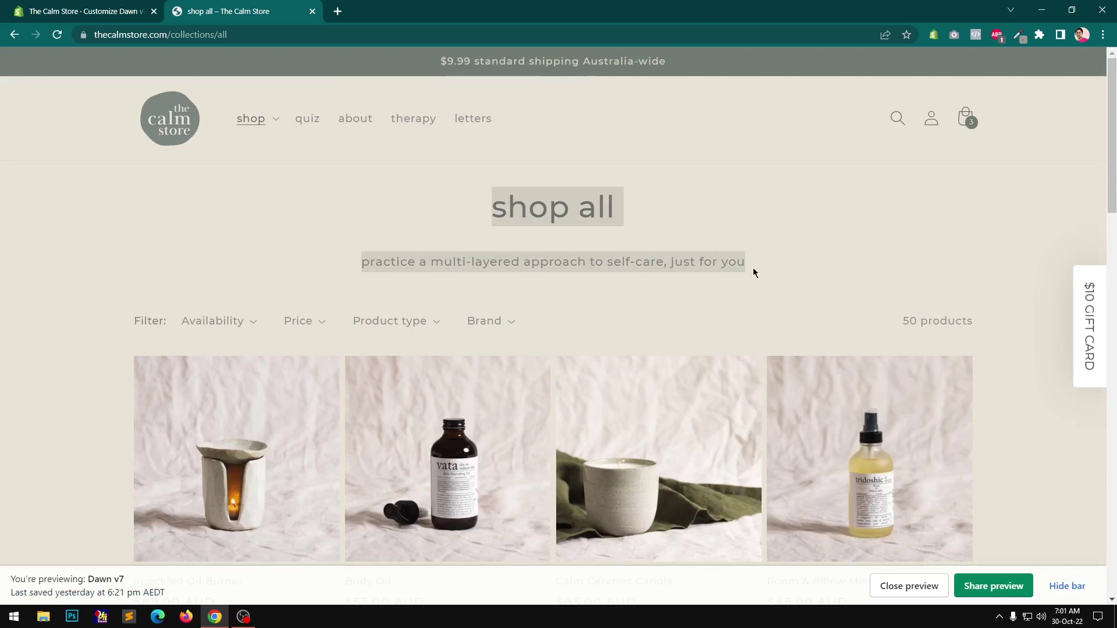
click(472, 227)
drag(486, 199, 382, 196)
click(750, 270)
scroll(757, 302, down, 20)
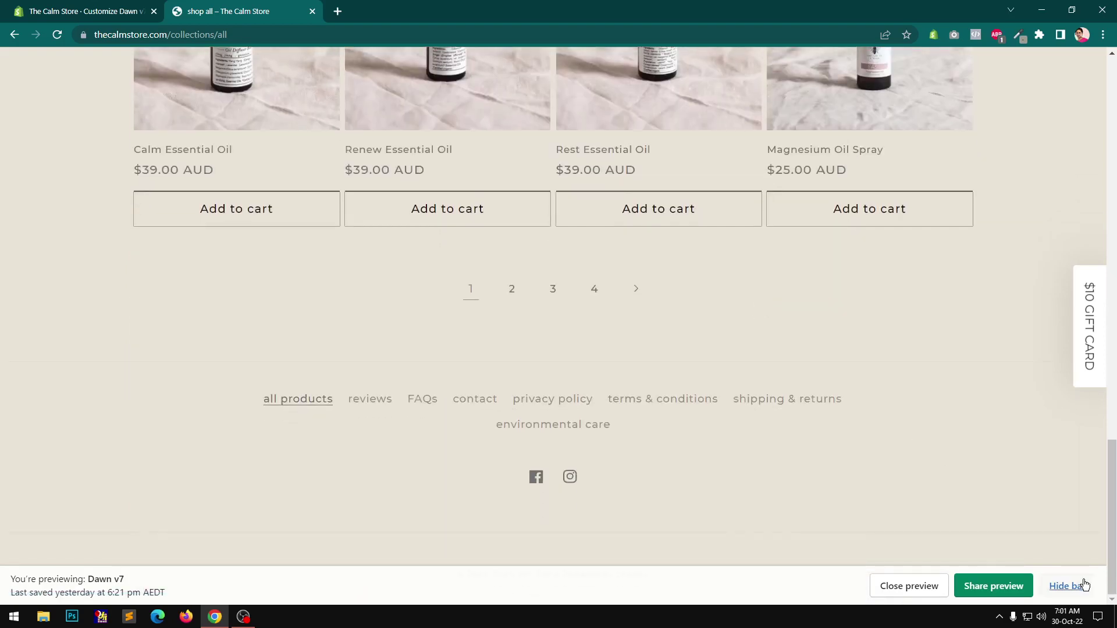
click(1067, 586)
scroll(824, 435, up, 20)
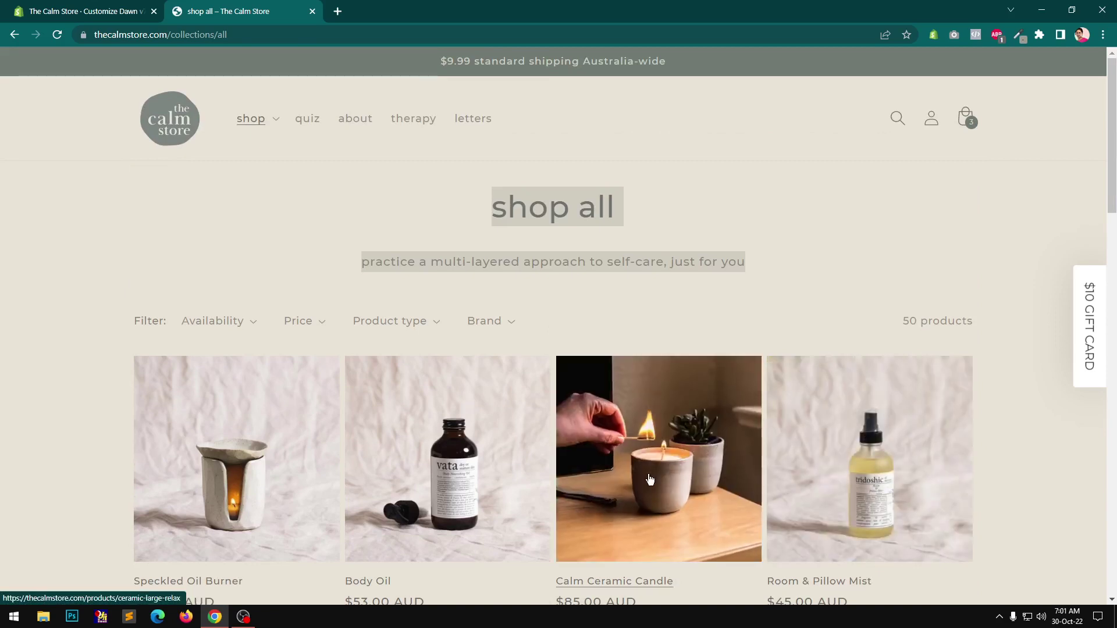
Open the Calm Ceramic Candle product page, hide the preview bar, and expand and collapse its Product Description section.
click(650, 479)
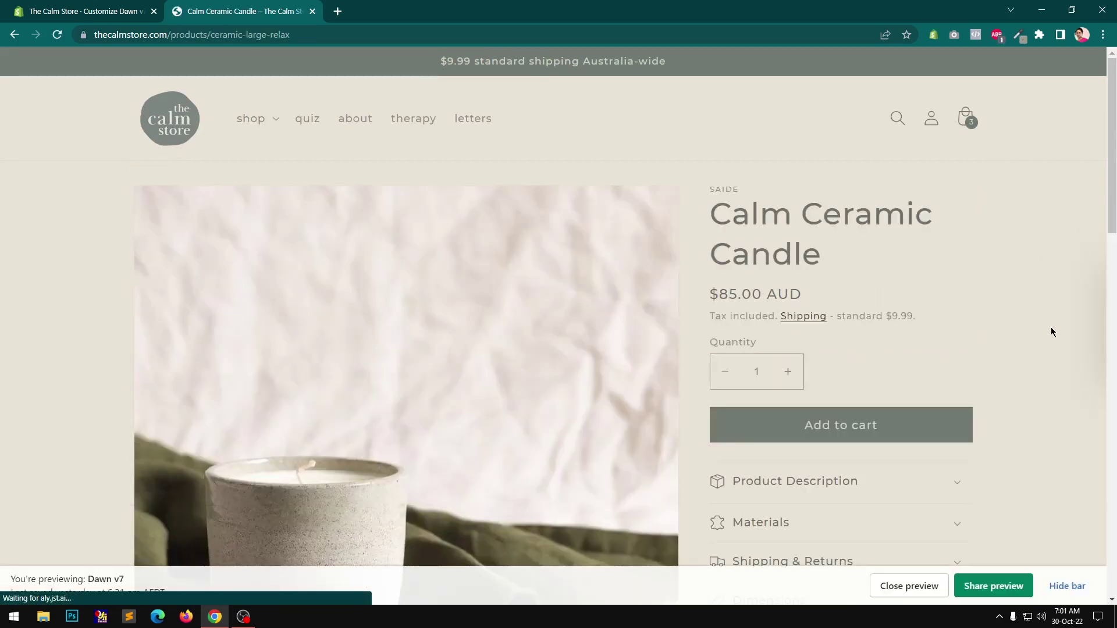
click(1101, 585)
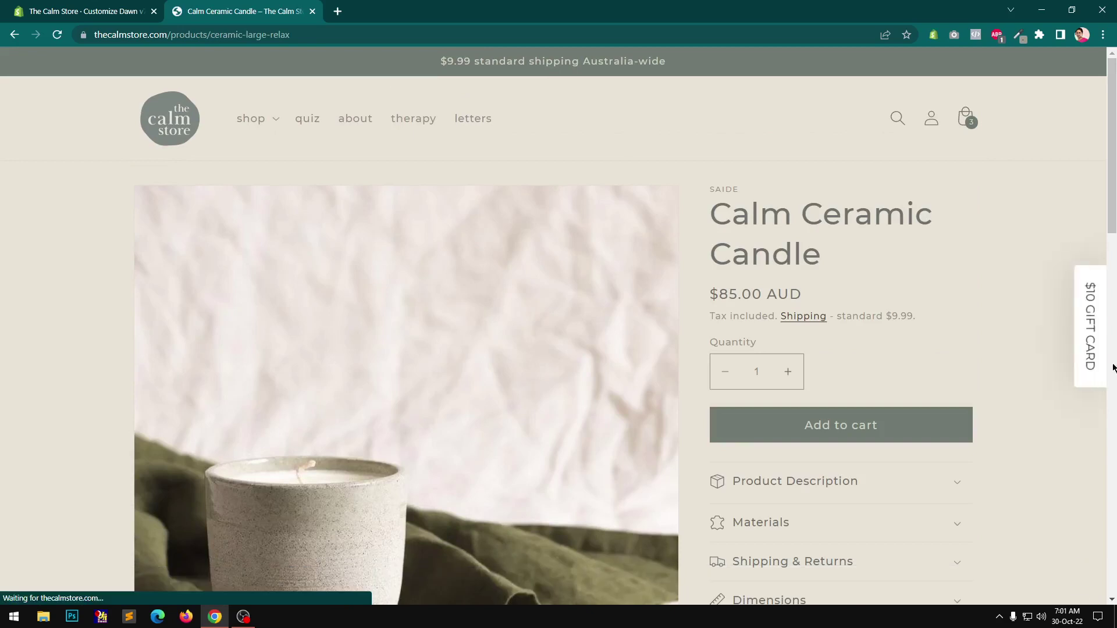
scroll(1114, 230, down, 1)
scroll(1114, 230, down, 3)
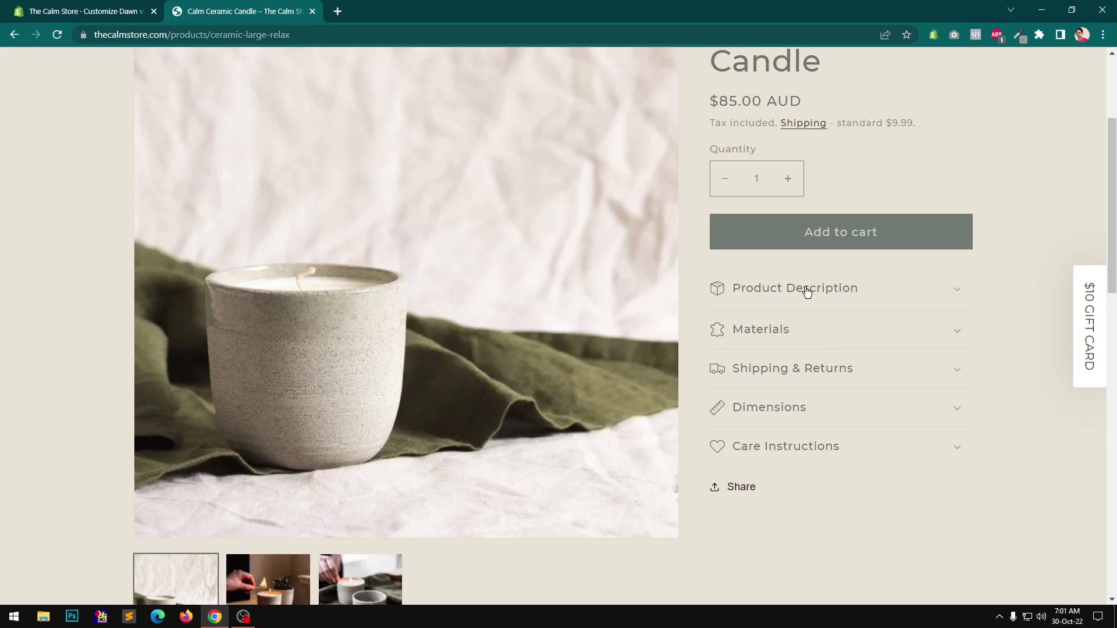
click(847, 296)
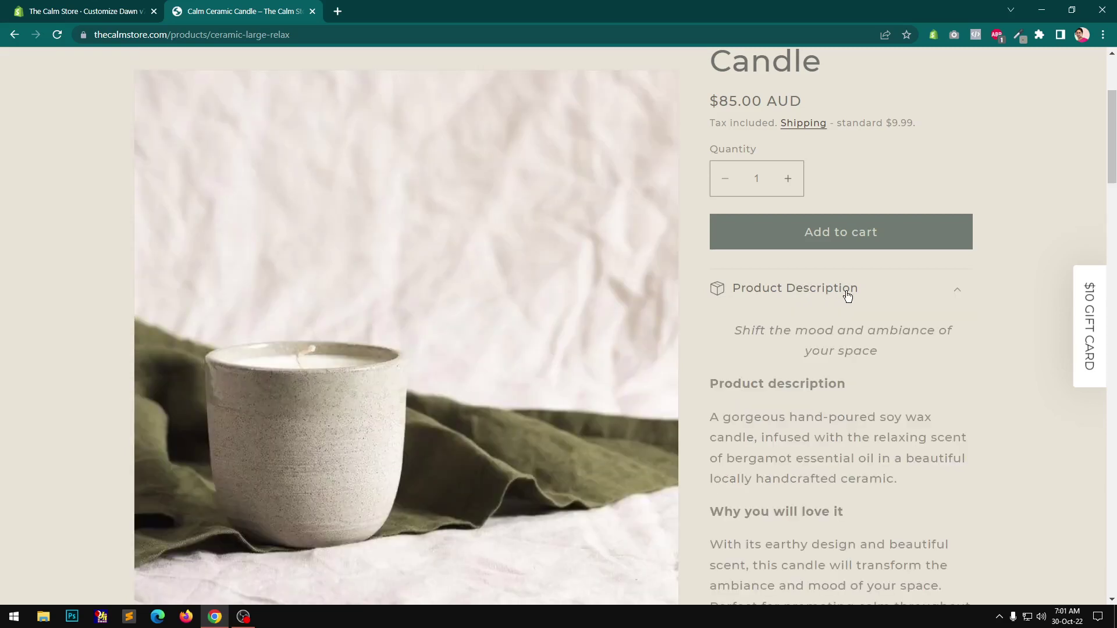
click(847, 295)
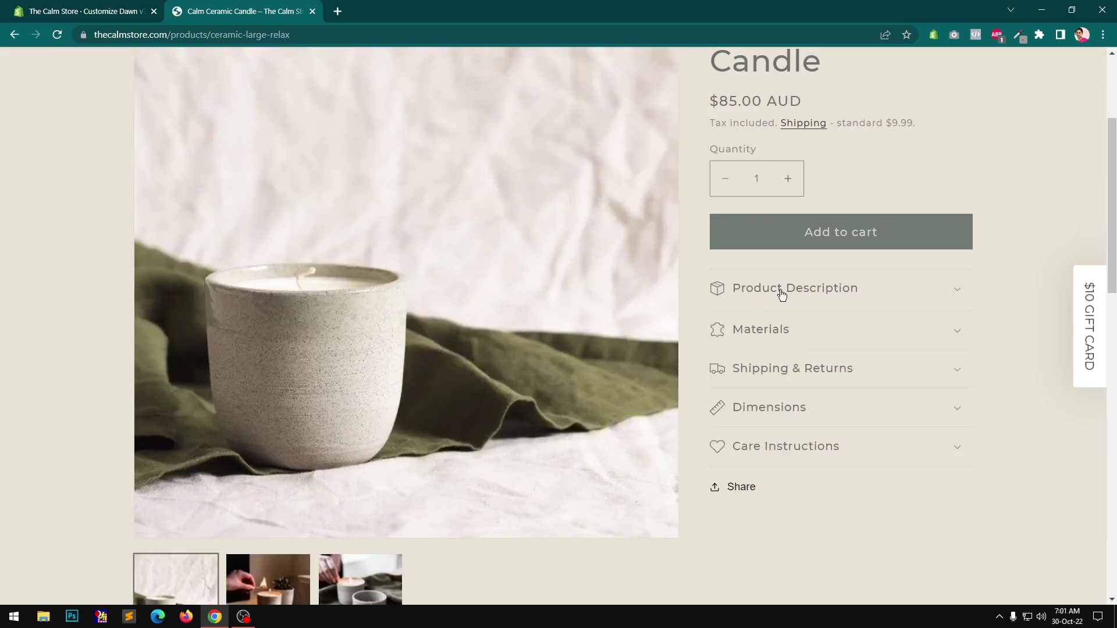
Switch to the Dawn v7 theme editor and load the Default product template.
click(58, 9)
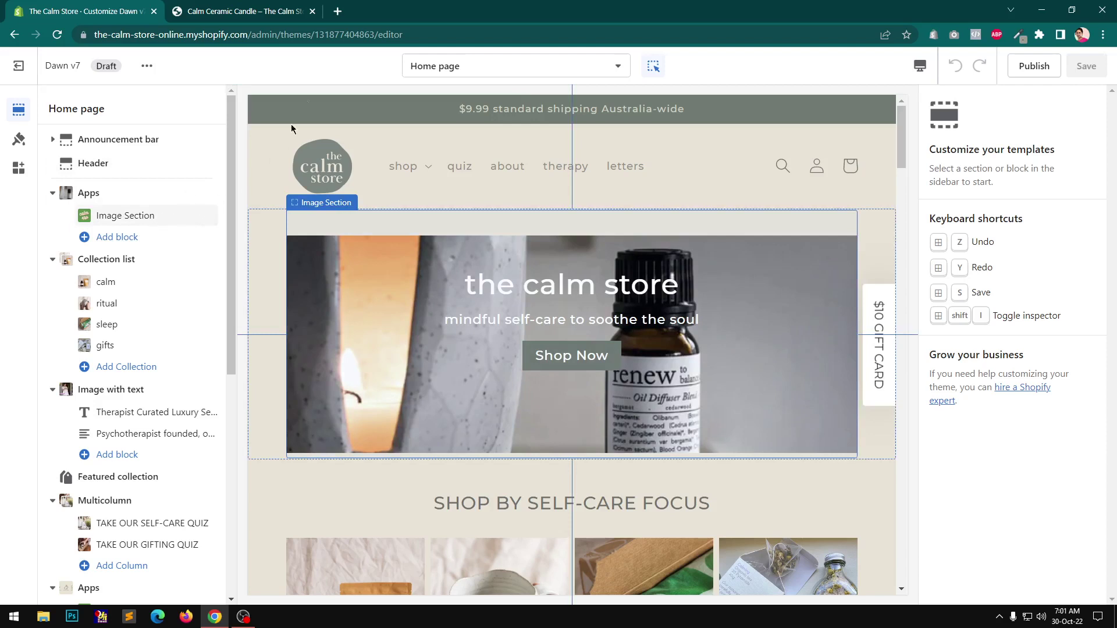
click(449, 67)
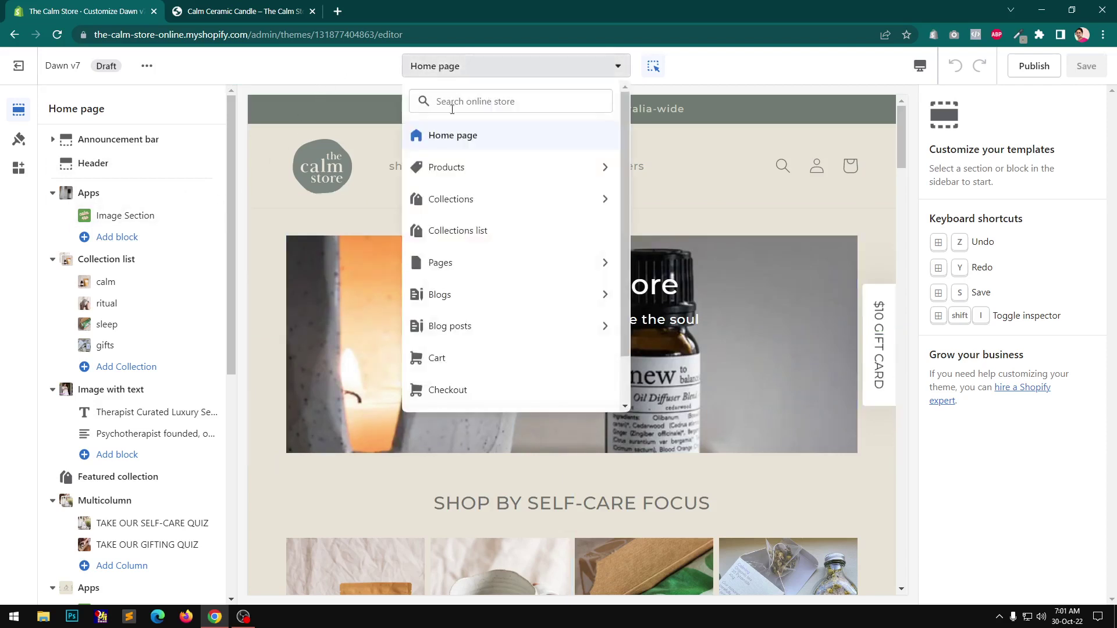
click(464, 176)
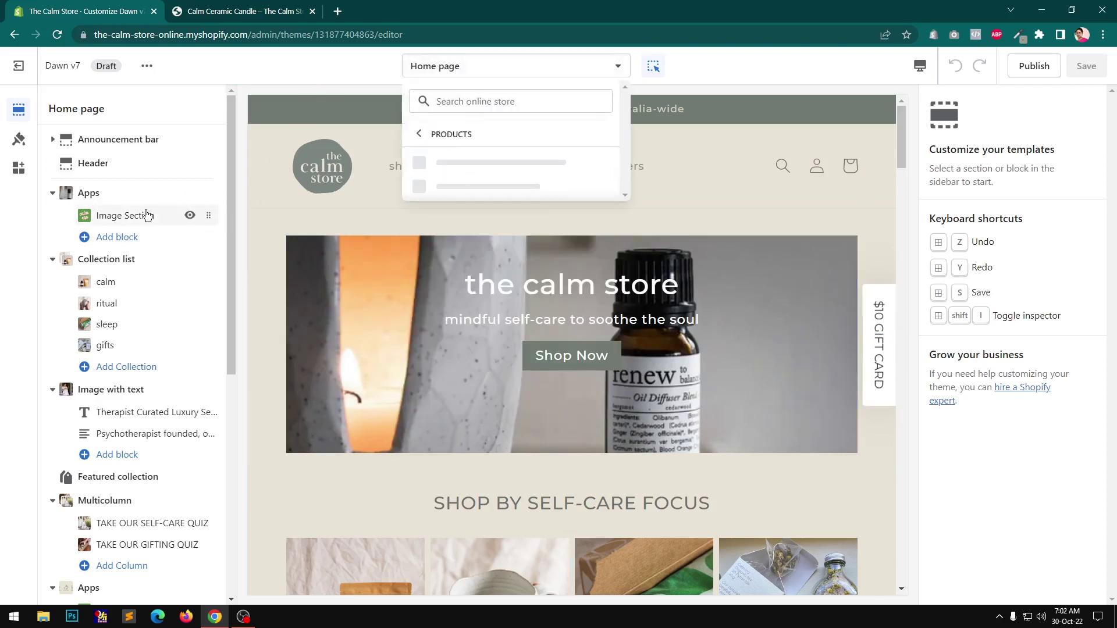
click(459, 166)
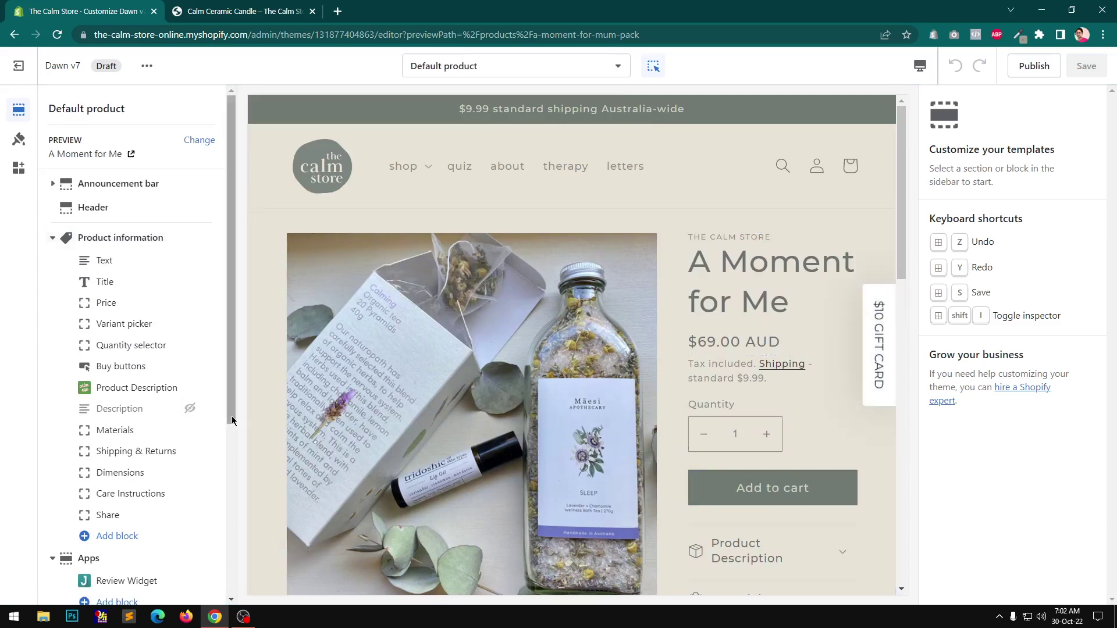
Select the Product Description app block and review the product template's sections and blocks down to Email signup.
mouse_move(231, 416)
mouse_down()
mouse_move(246, 591)
mouse_move(230, 479)
mouse_move(237, 411)
mouse_up()
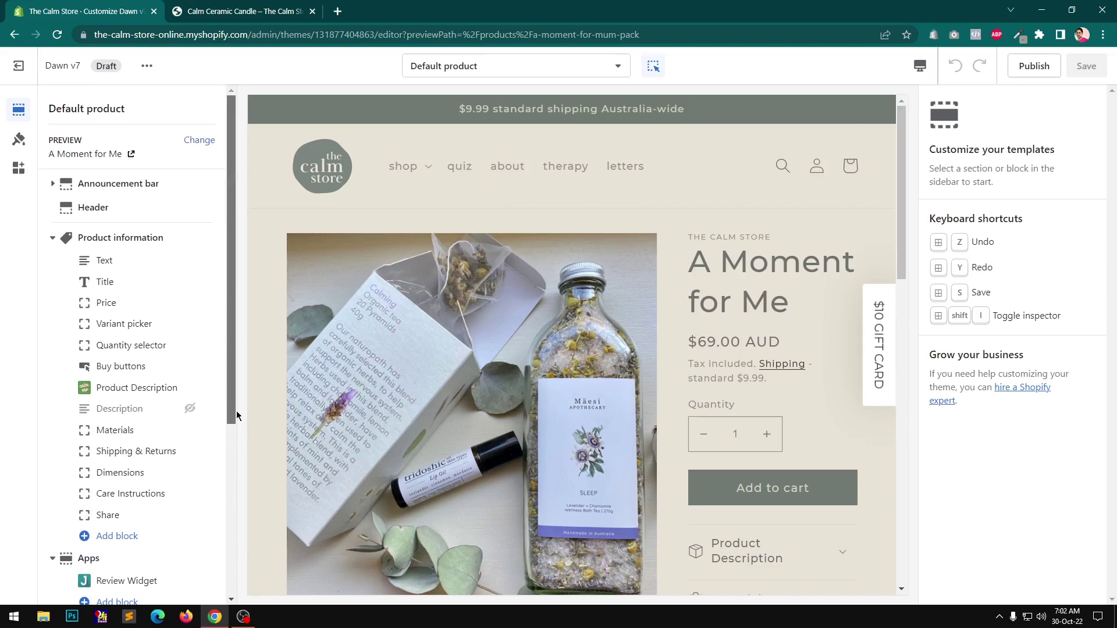
click(151, 394)
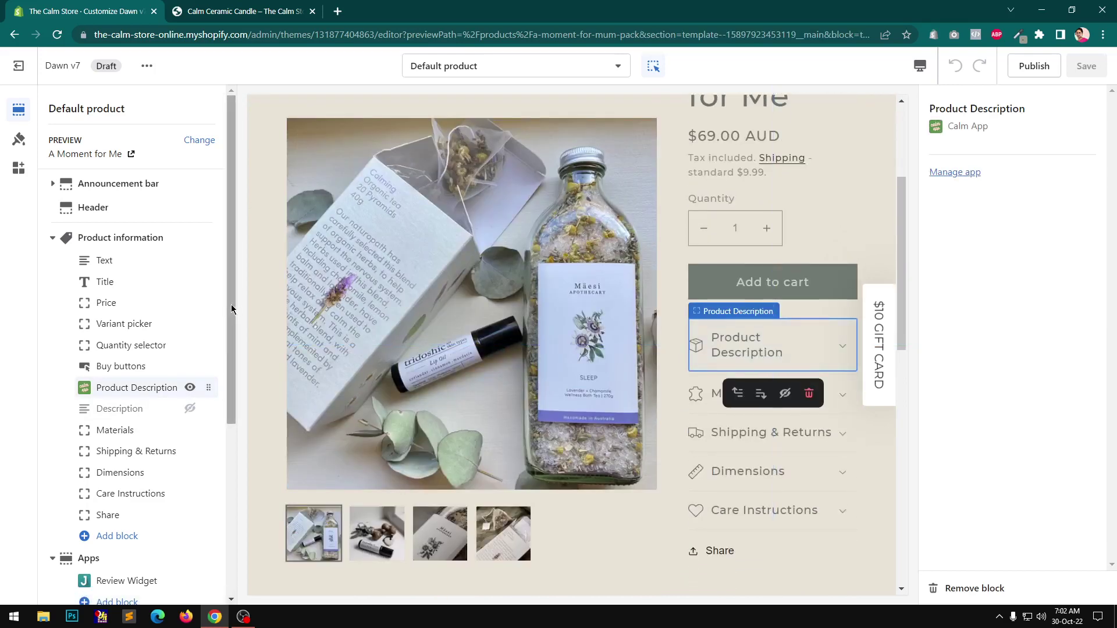
drag(232, 305, 230, 417)
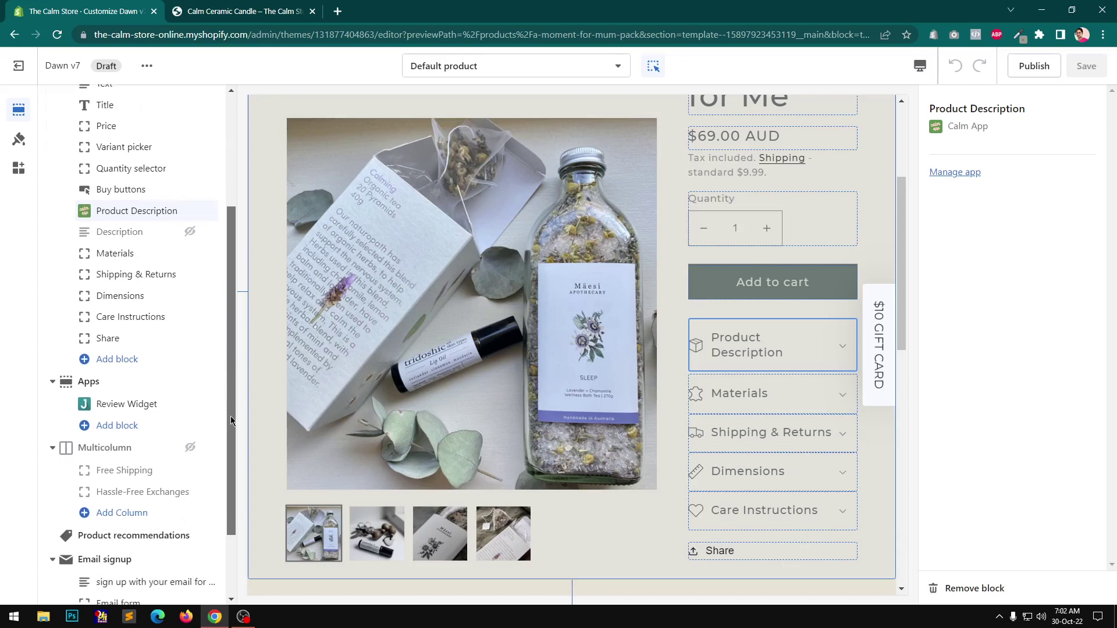
scroll(185, 541, down, 2)
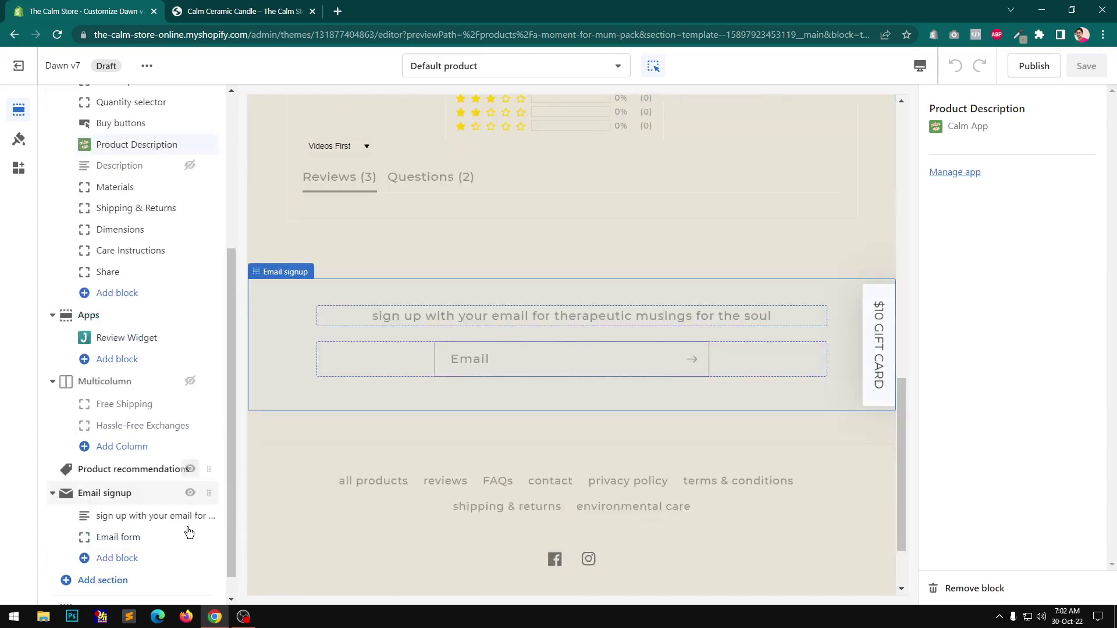
scroll(187, 531, up, 5)
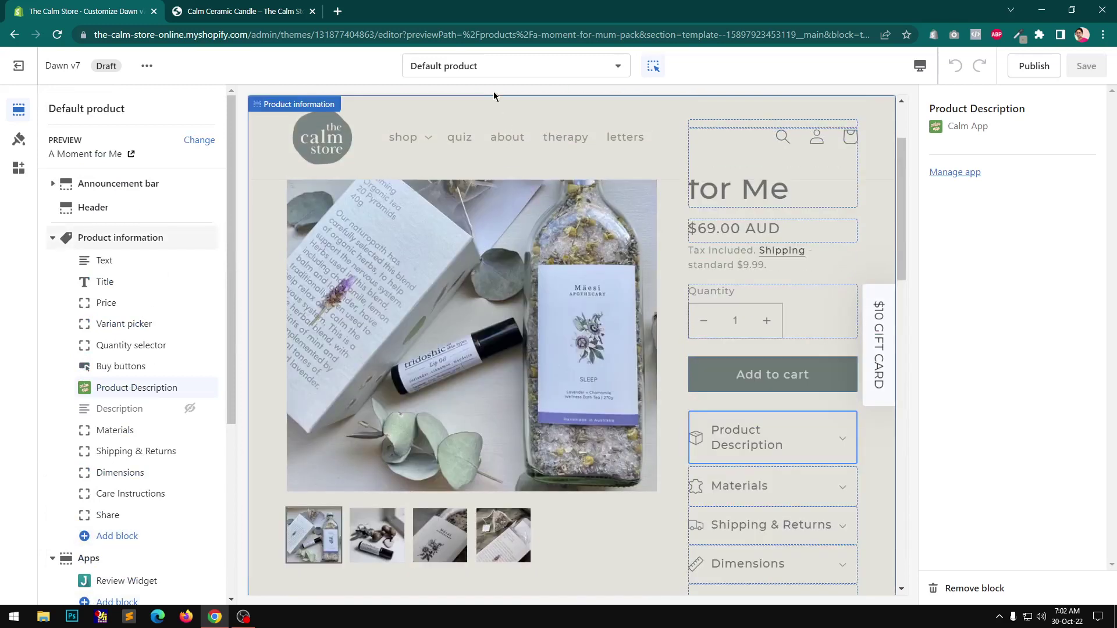
Return to the Home page template, select the first Image Section app block, and examine its padding, image and heading settings.
click(469, 67)
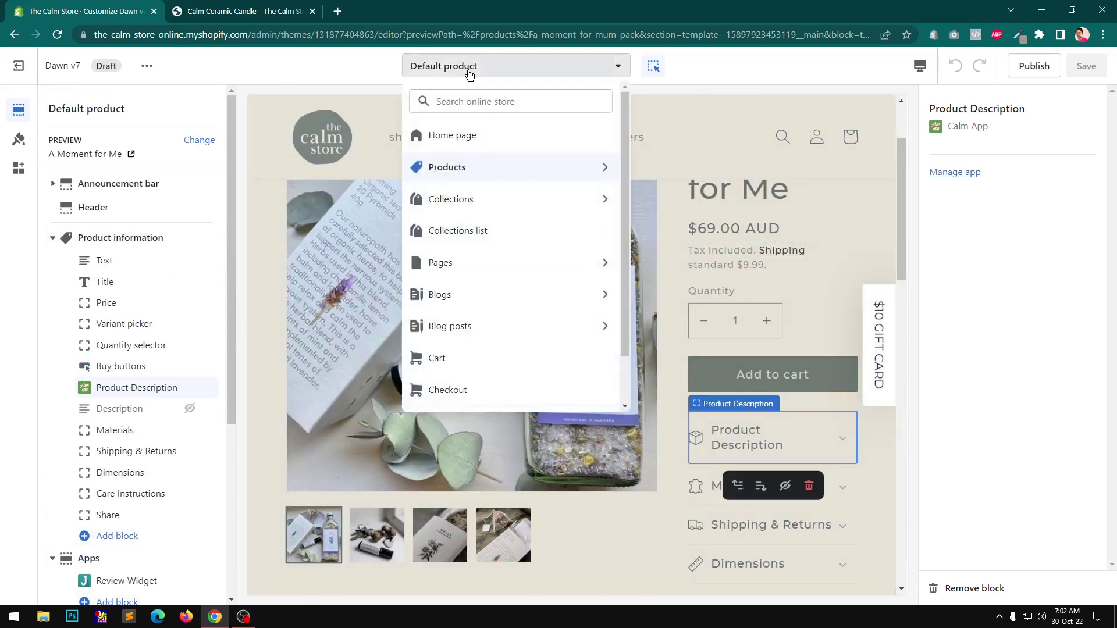
click(469, 134)
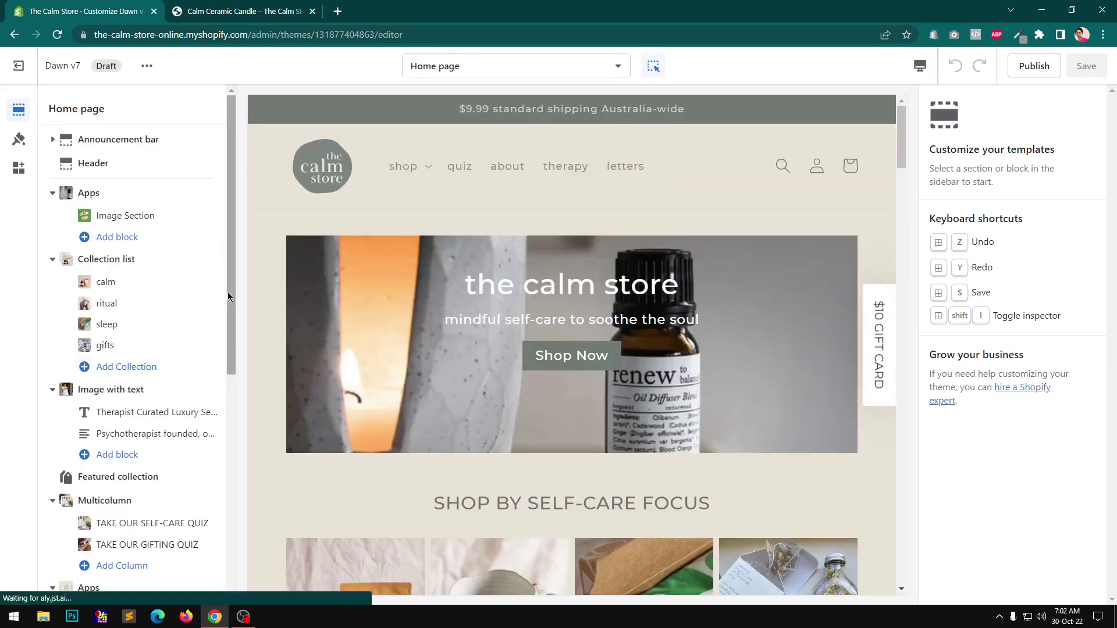
mouse_move(231, 281)
mouse_down()
mouse_move(242, 576)
mouse_move(238, 289)
mouse_up()
click(134, 200)
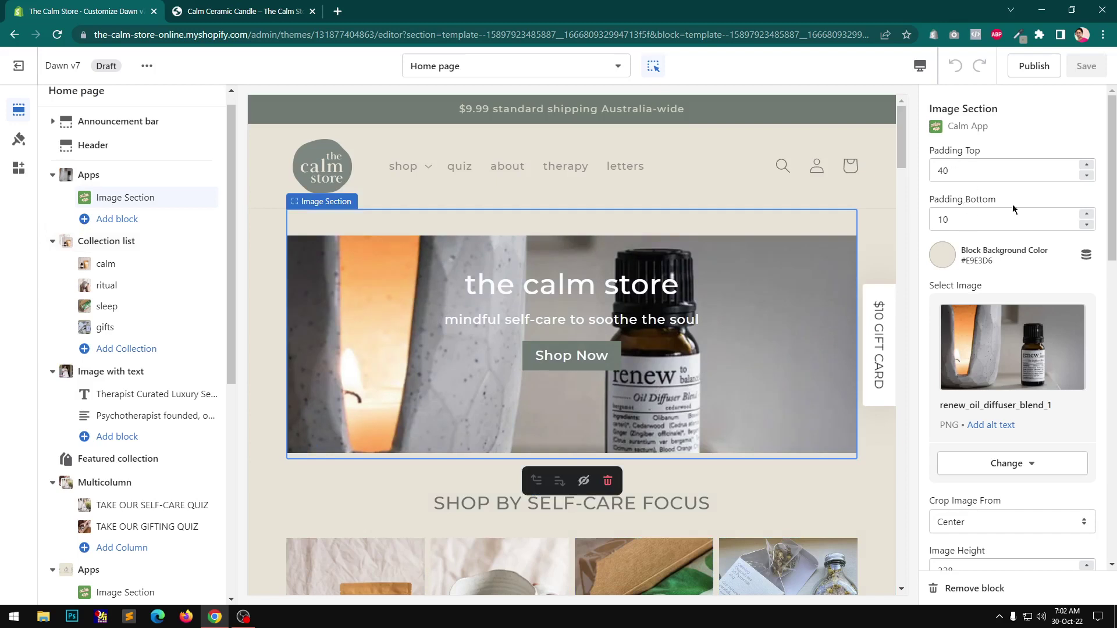
scroll(1021, 230, down, 2)
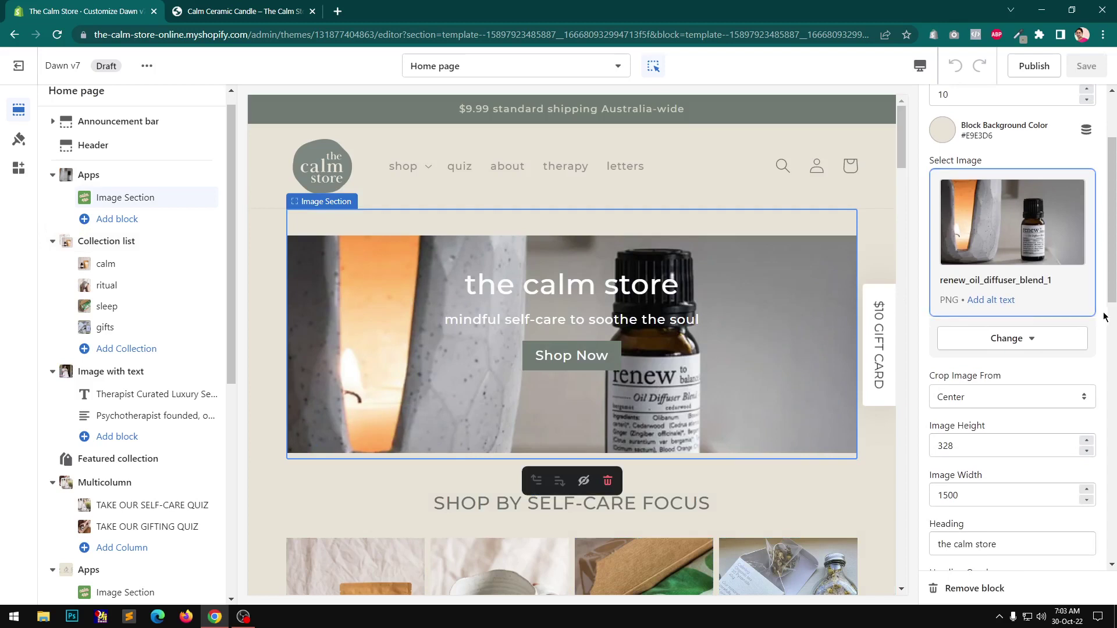
drag(1111, 281, 1111, 318)
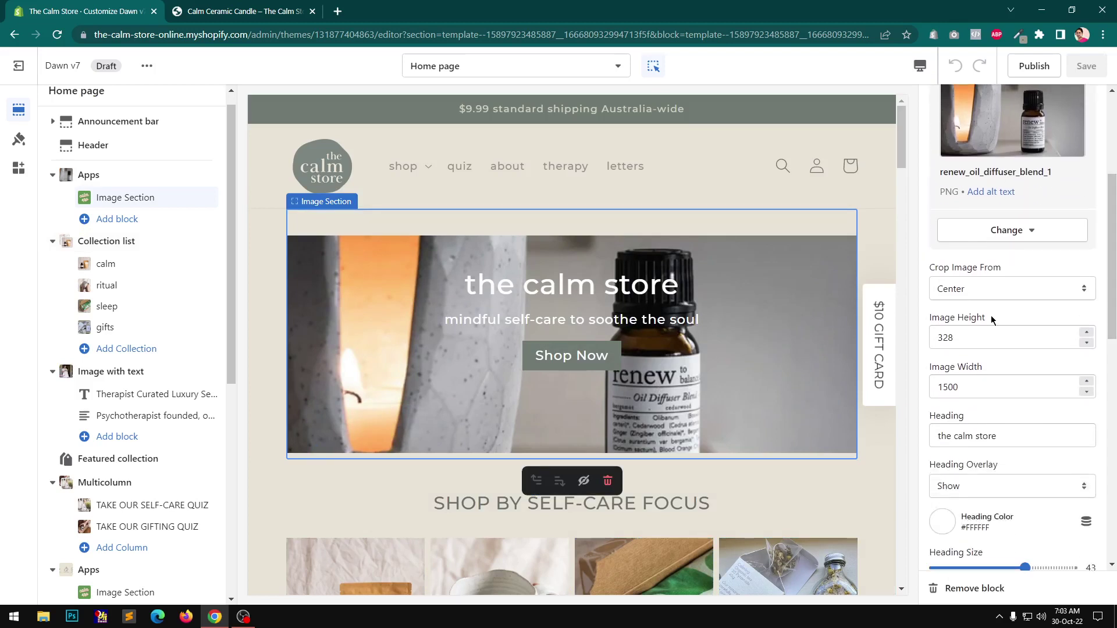
Check the hero Image Section's crop options and try the Normal heading overlay.
click(963, 292)
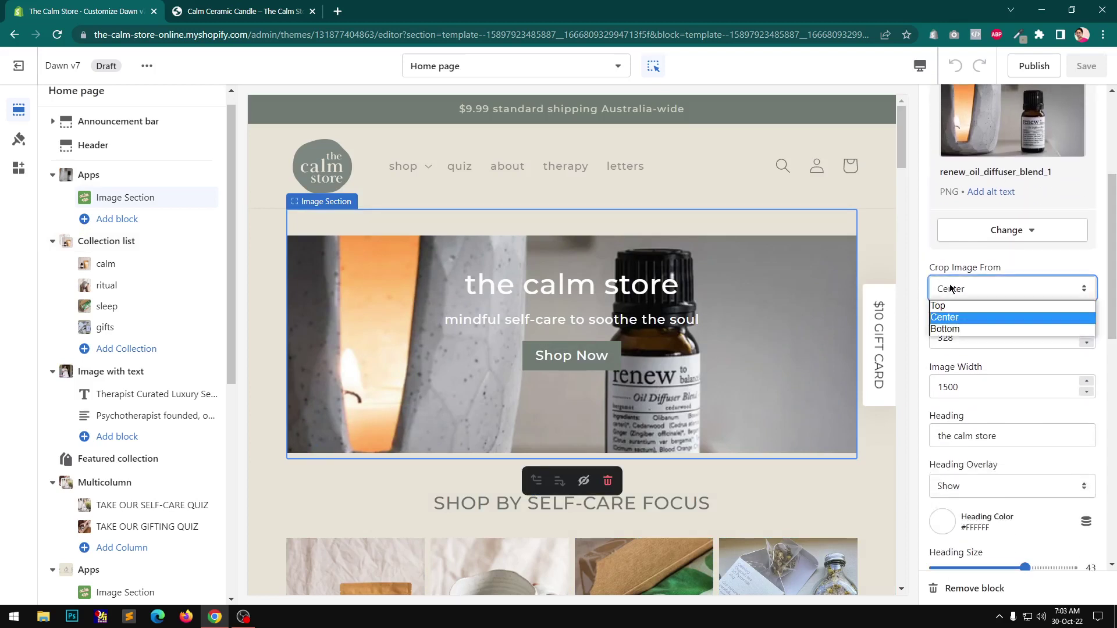
click(963, 289)
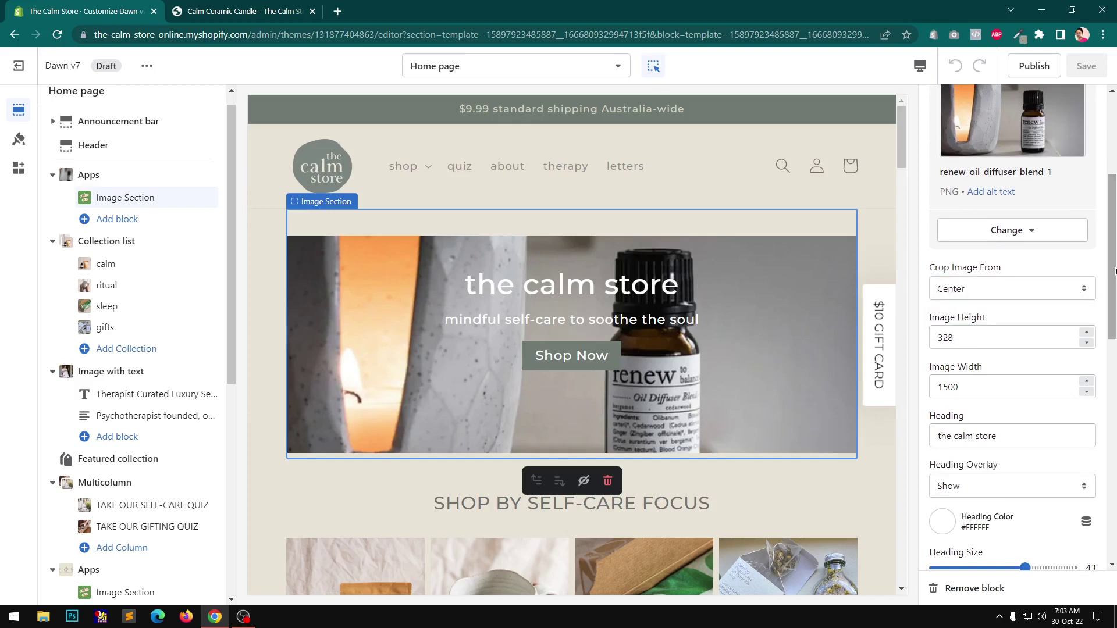
drag(1111, 256, 1111, 297)
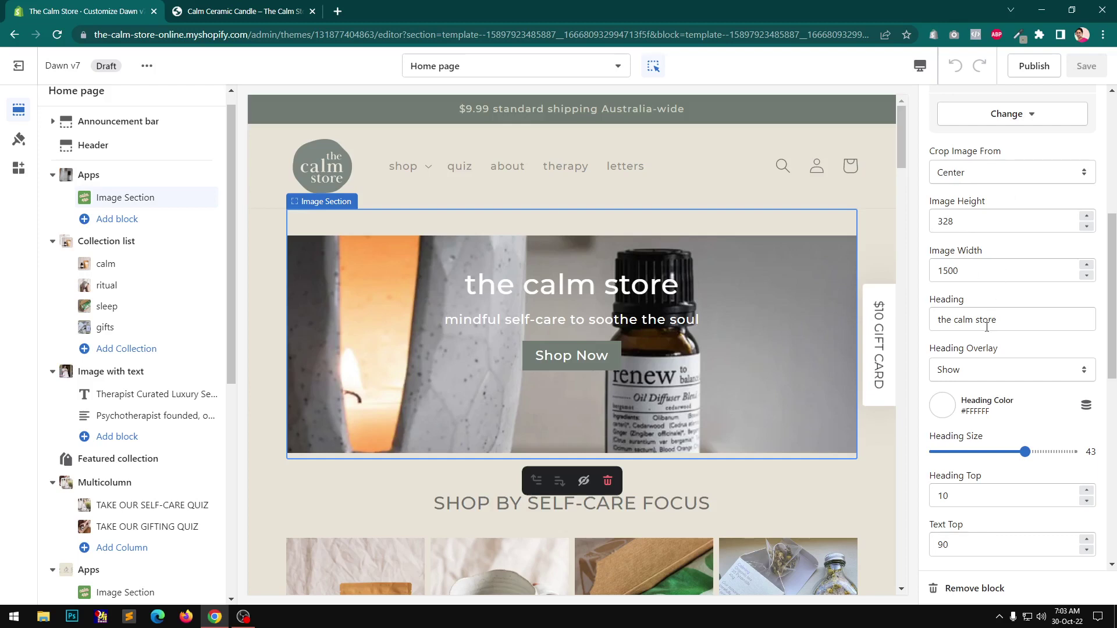
click(994, 374)
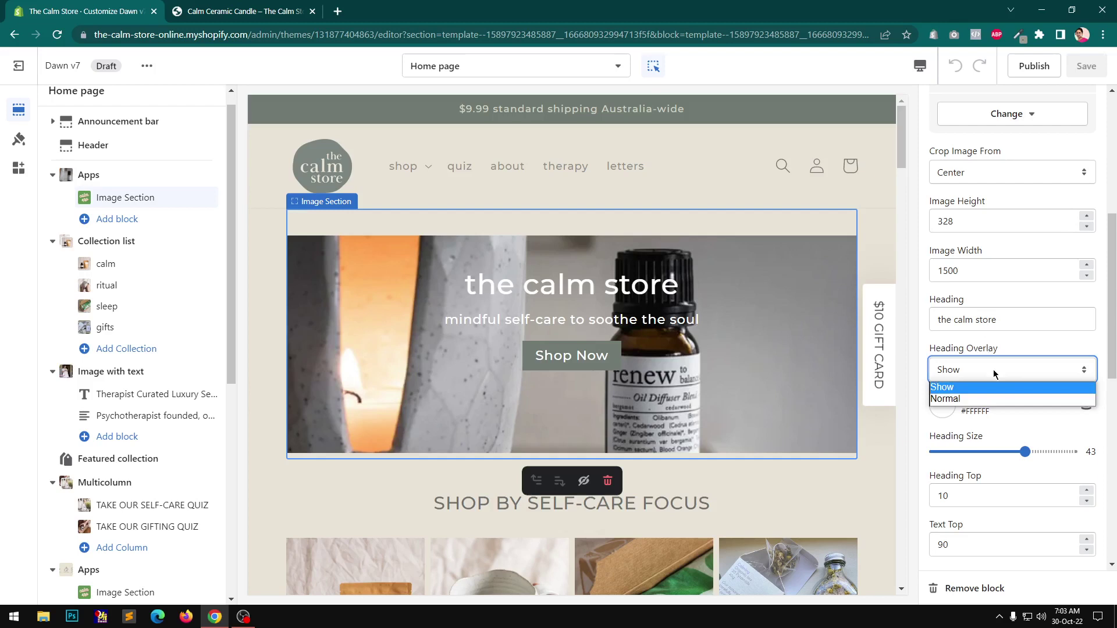
click(978, 399)
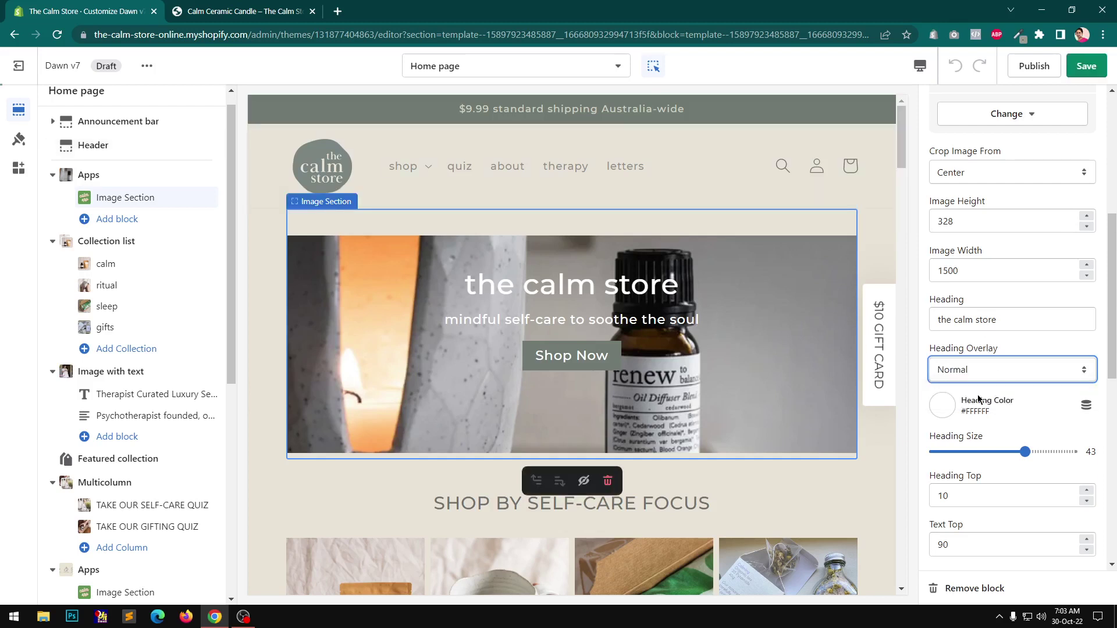
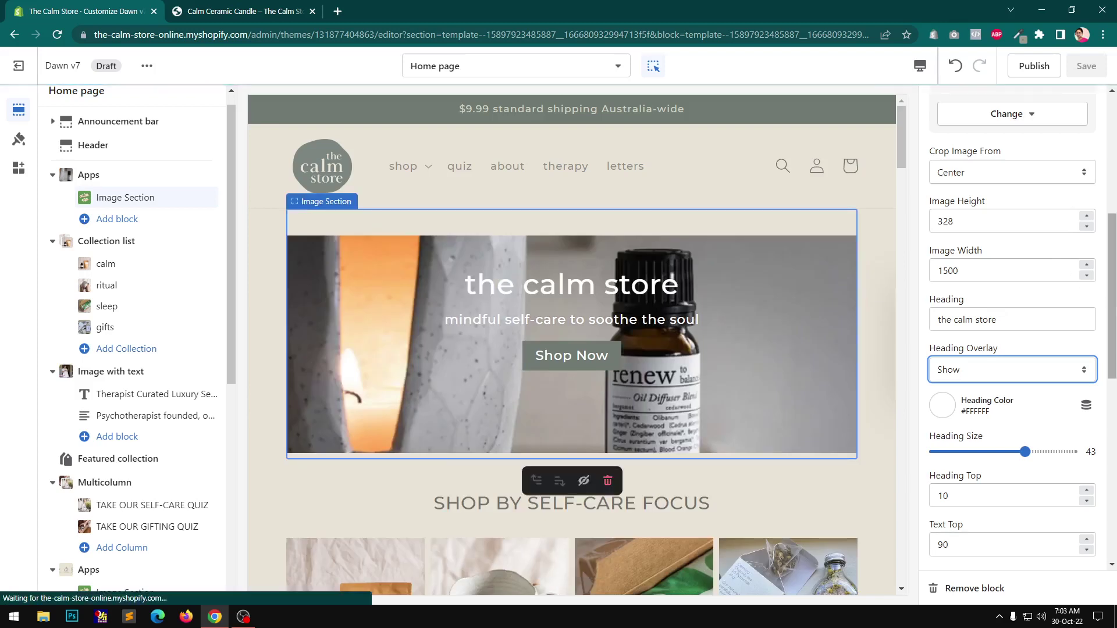
Examine the hero Image Section's heading, text and button position settings and its text overlay options.
drag(1113, 317, 1113, 359)
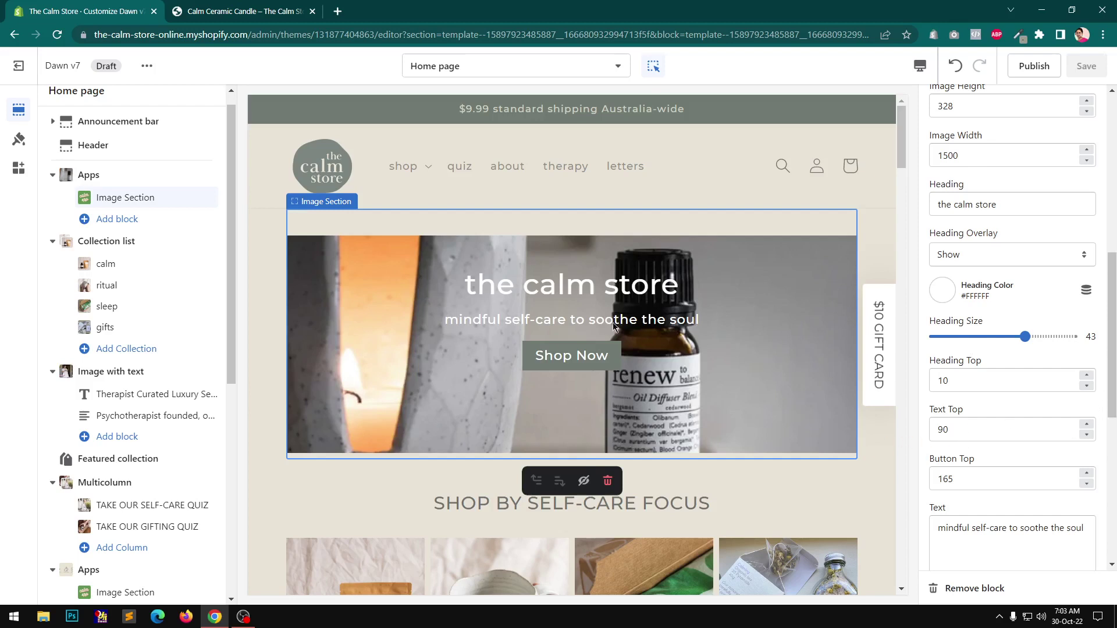
scroll(1013, 442, down, 3)
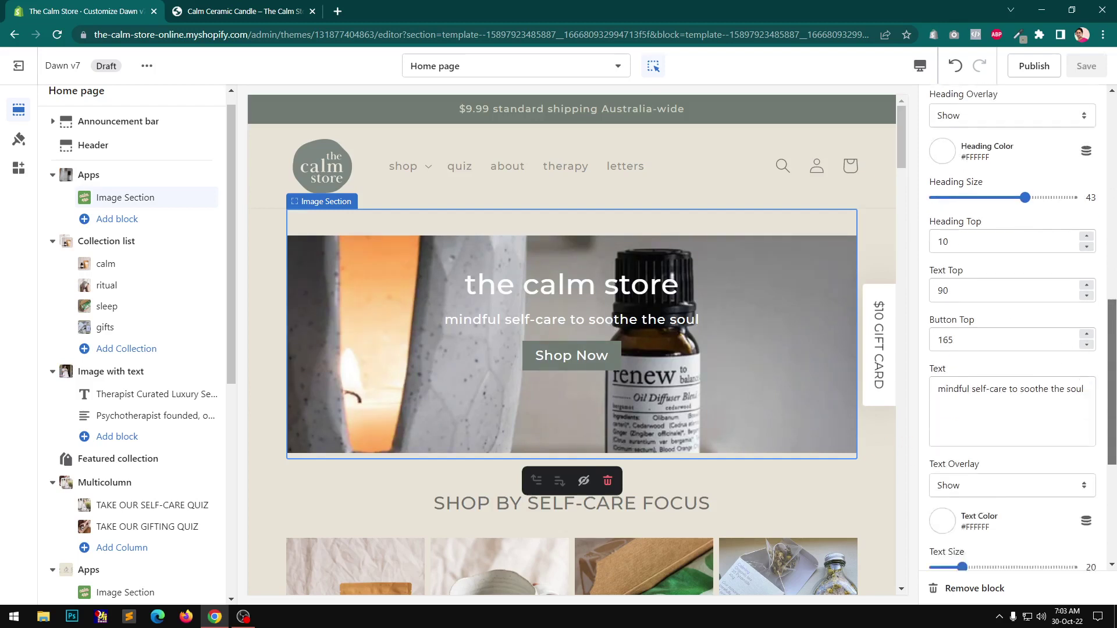
drag(949, 346, 1008, 352)
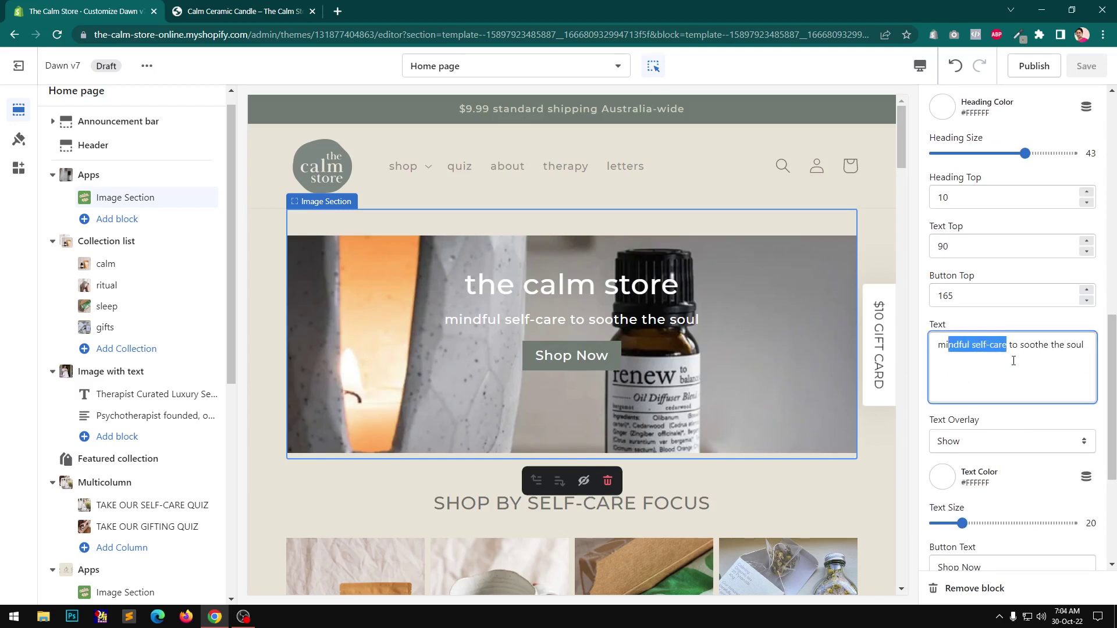
click(961, 443)
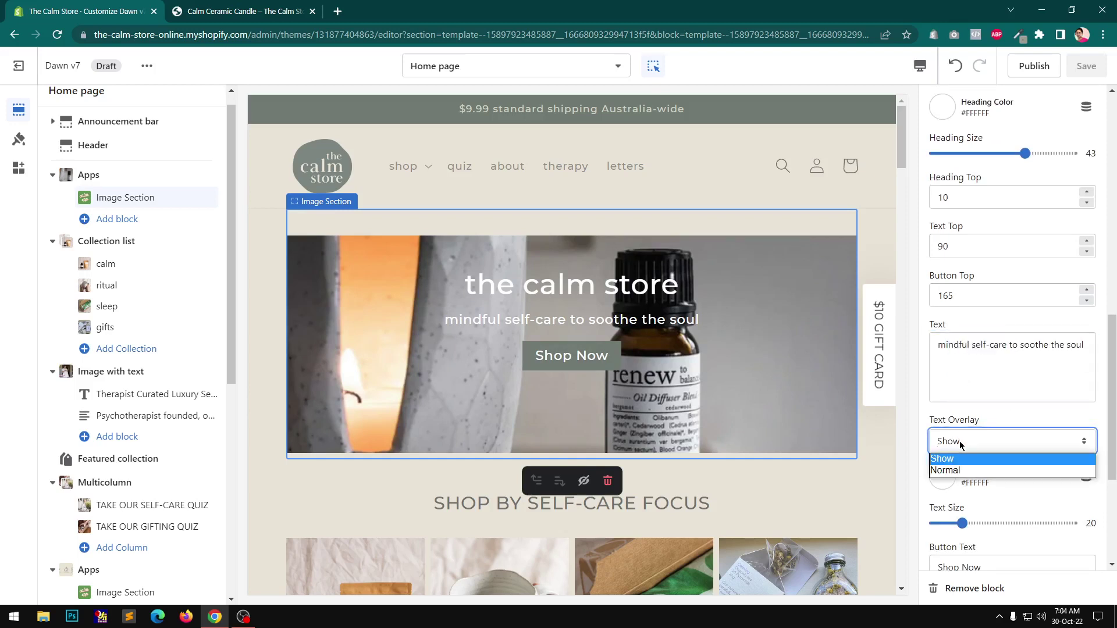
click(999, 408)
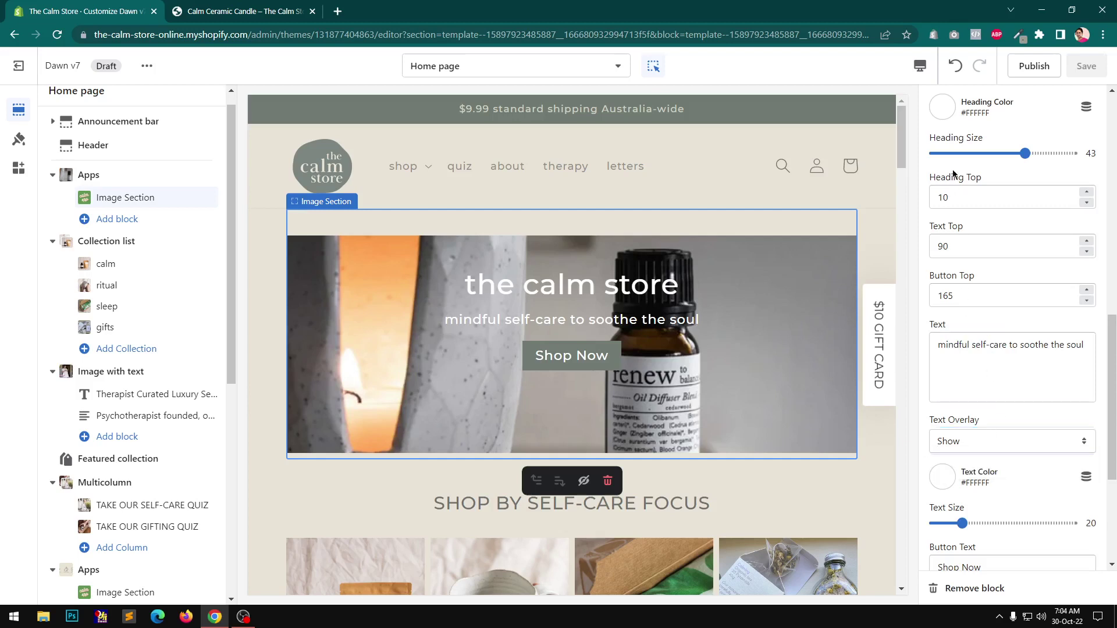
scroll(1042, 337, down, 4)
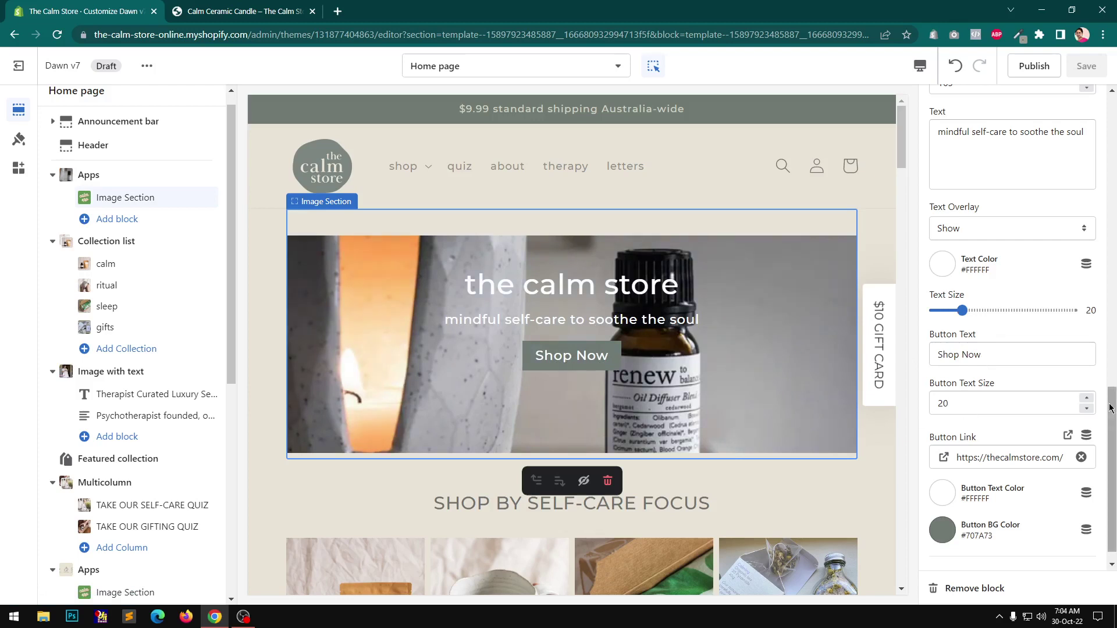
Set the hero Image Section's button text size to 22 and save the theme.
double_click(1087, 399)
click(1086, 399)
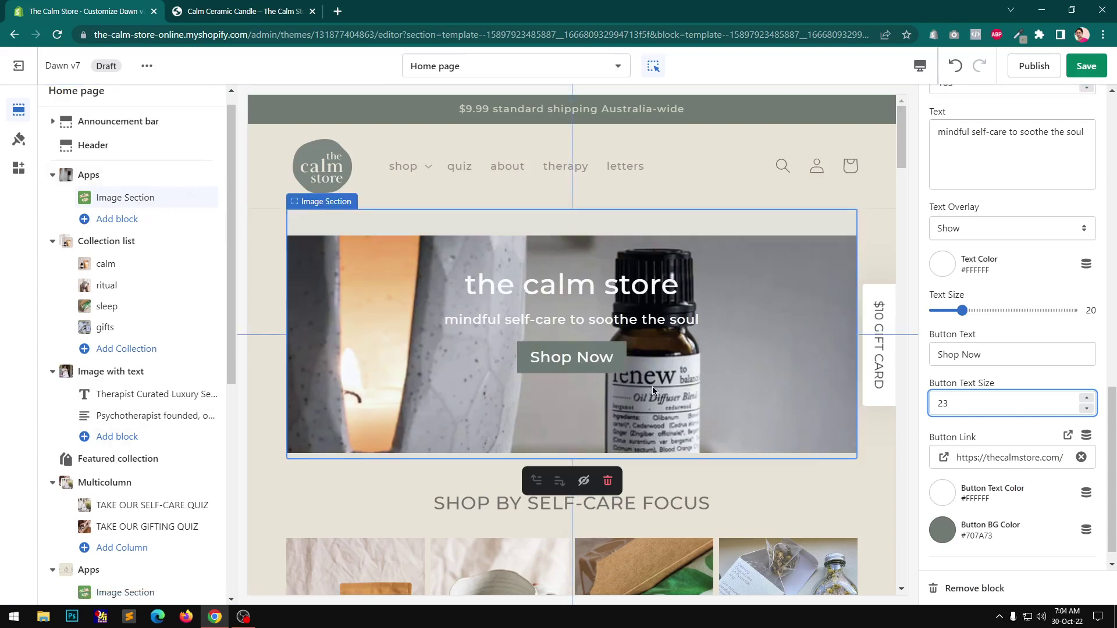
click(1085, 409)
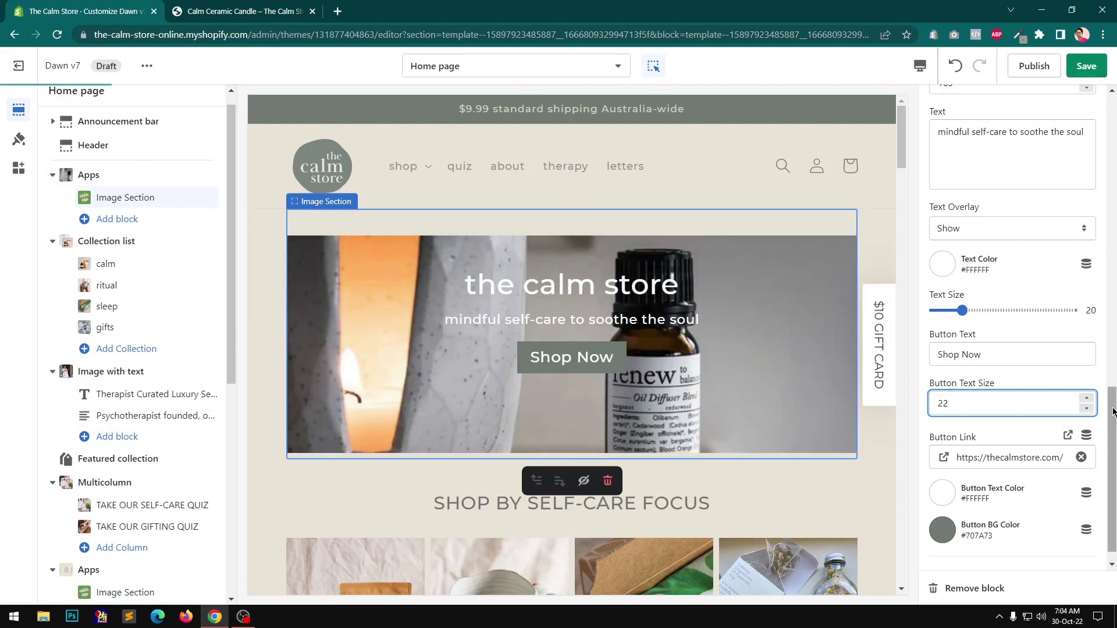
scroll(1036, 425, down, 1)
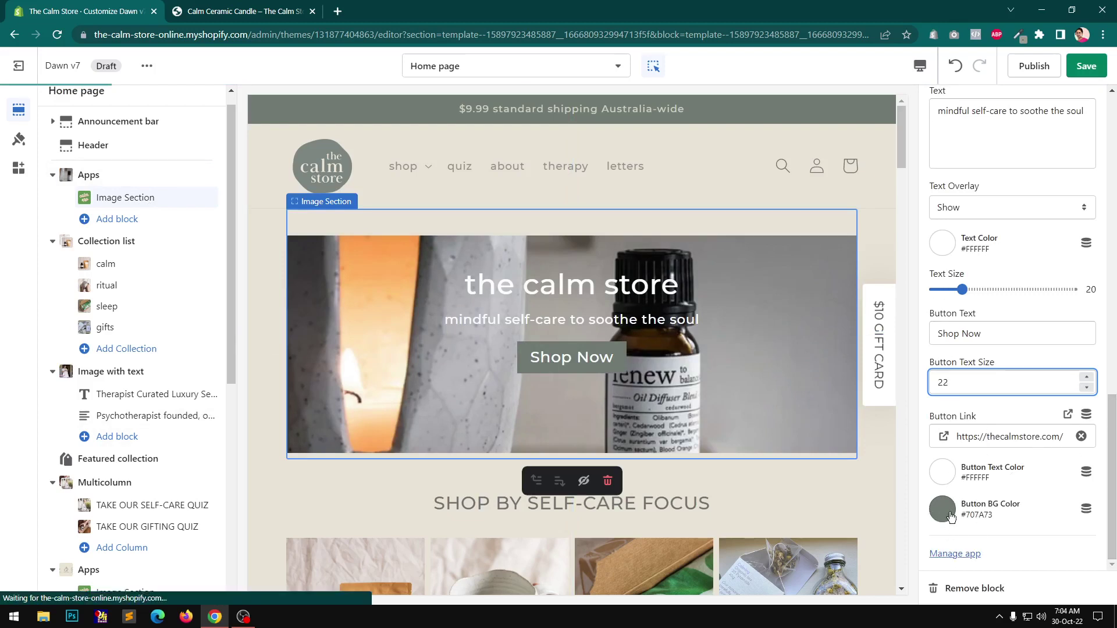
scroll(1109, 454, up, 5)
scroll(1109, 453, up, 5)
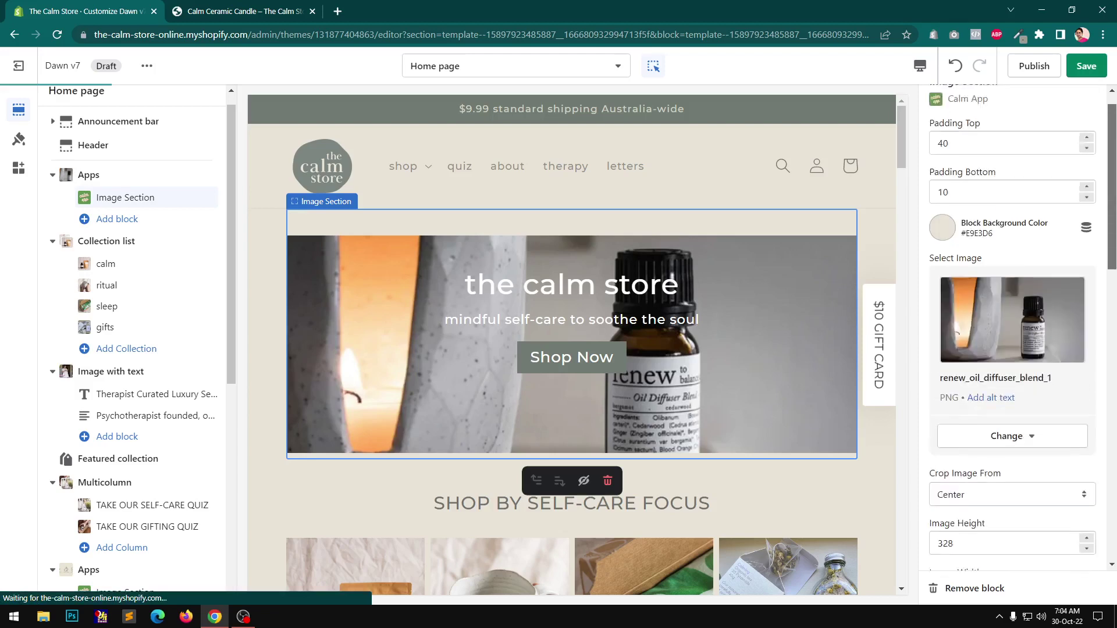
click(1079, 71)
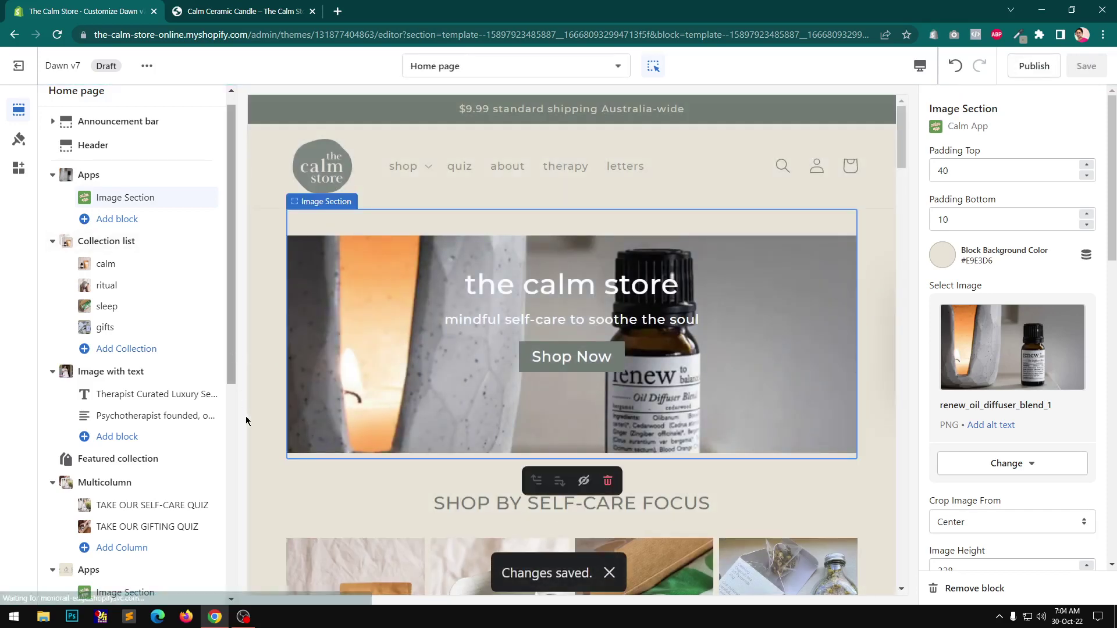
Select the Image Section block with the quality self-care guarantee icons and review its settings down to the button colors.
scroll(229, 366, down, 2)
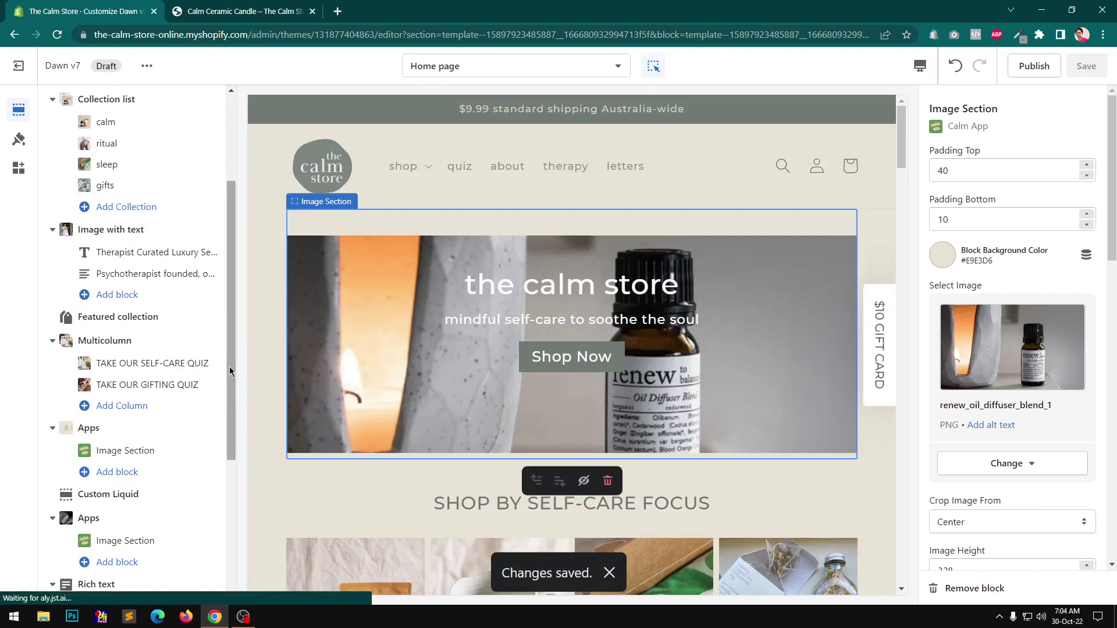
click(124, 457)
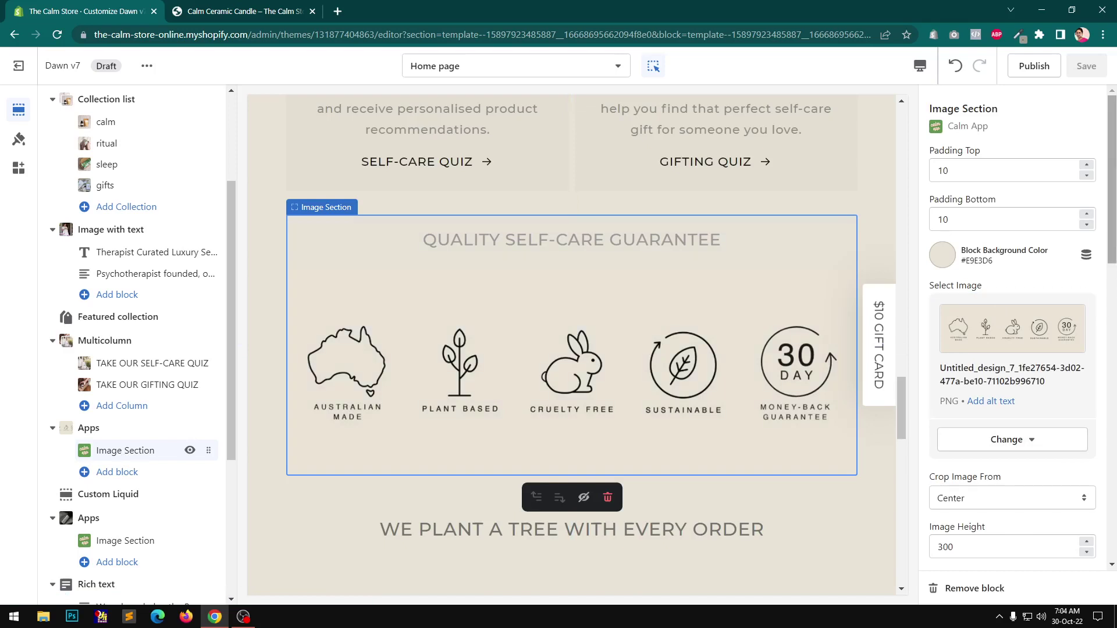
drag(1114, 232, 1114, 529)
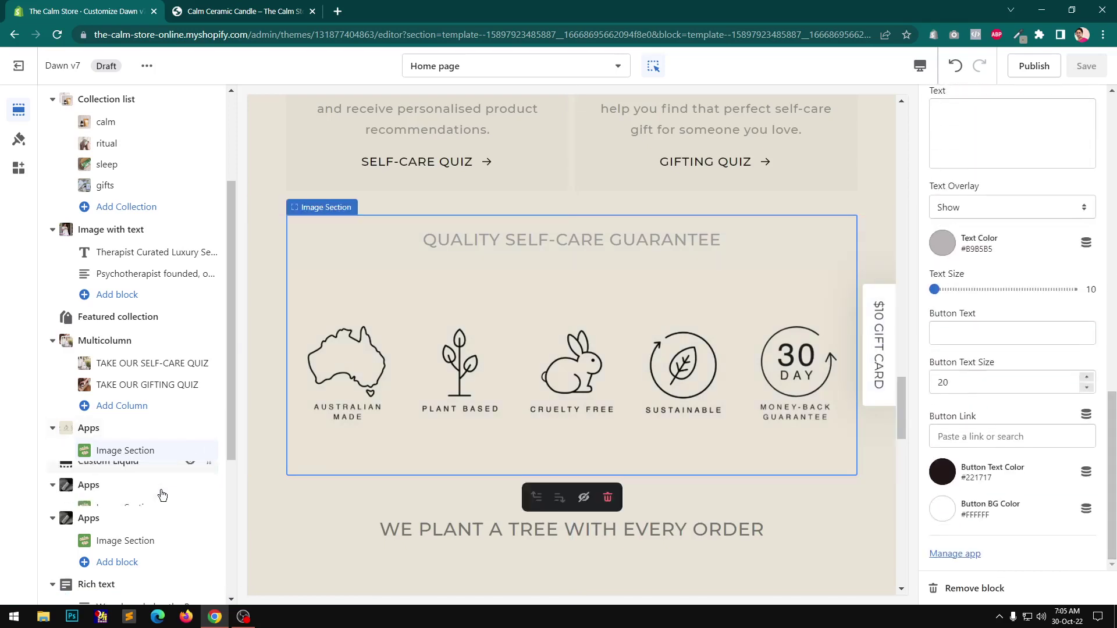
Select the Image Section block with the SHOP ALL banner and review its settings and the surrounding page preview.
scroll(156, 466, down, 4)
click(134, 296)
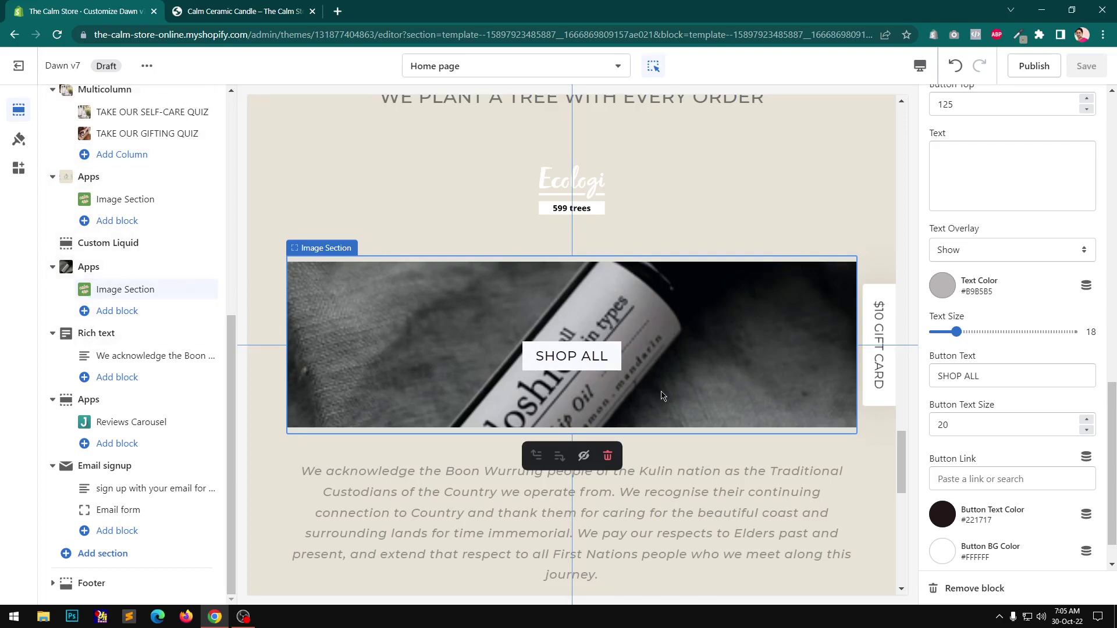
scroll(655, 385, down, 20)
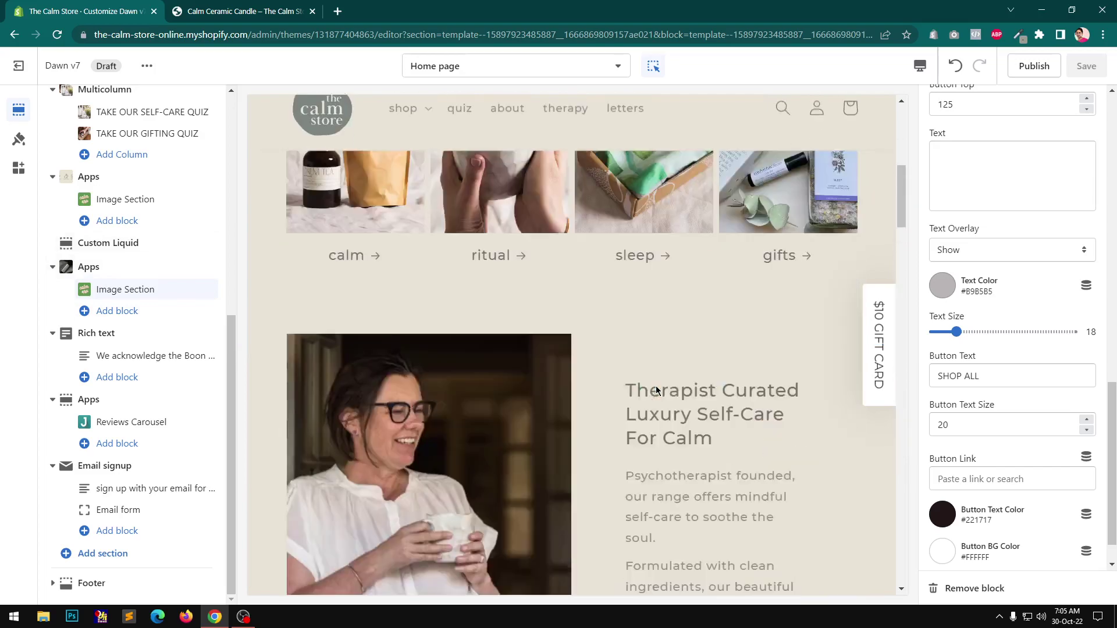
scroll(655, 391, up, 10)
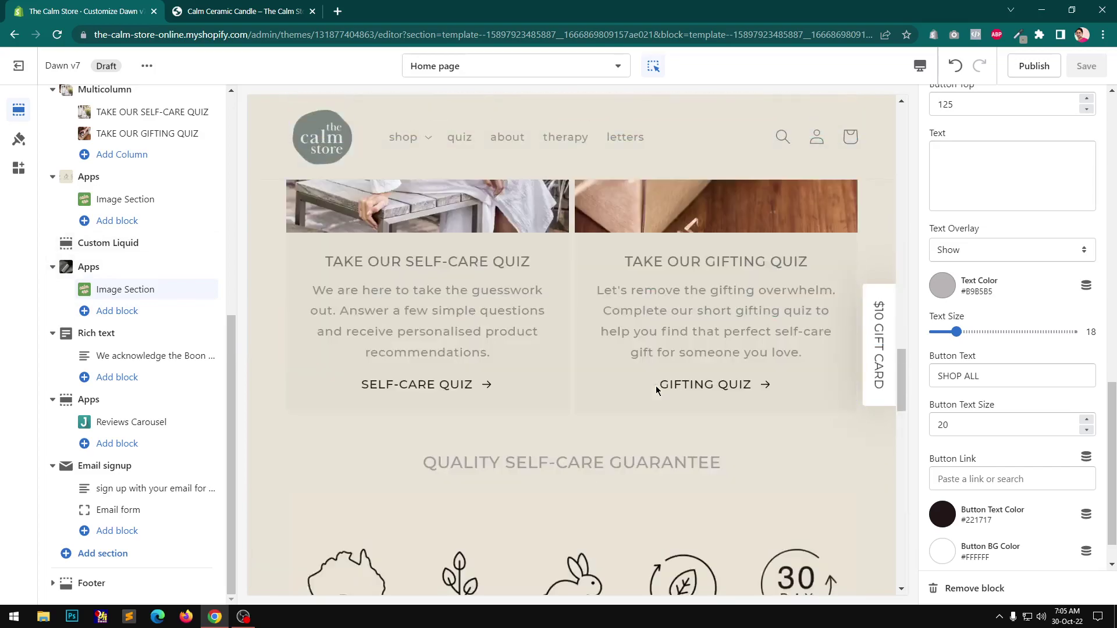
scroll(1044, 409, down, 2)
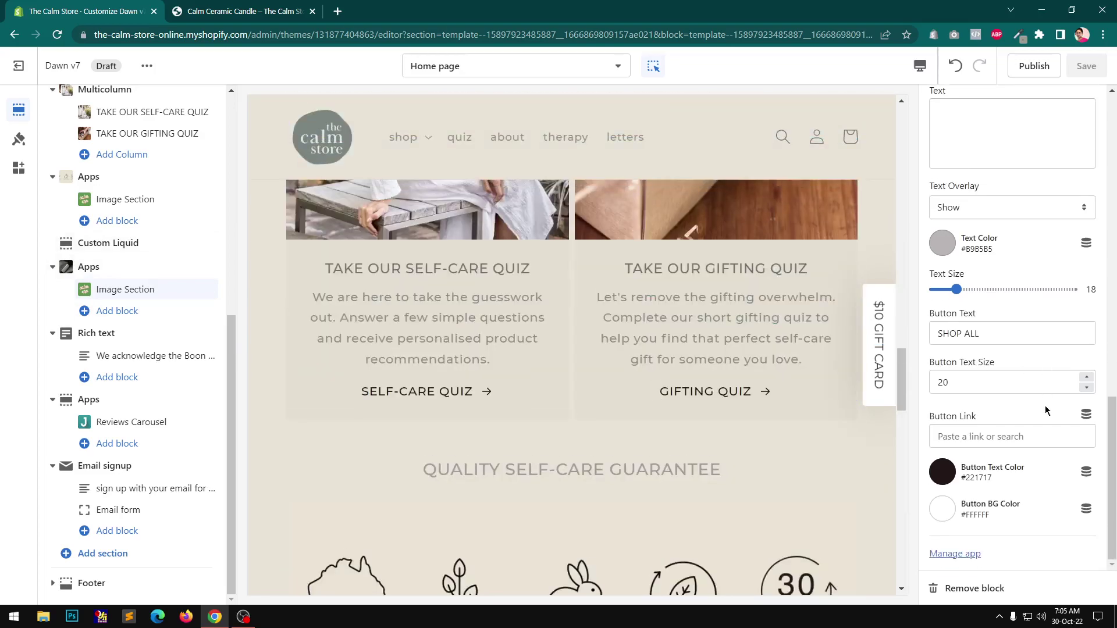
scroll(1045, 409, up, 12)
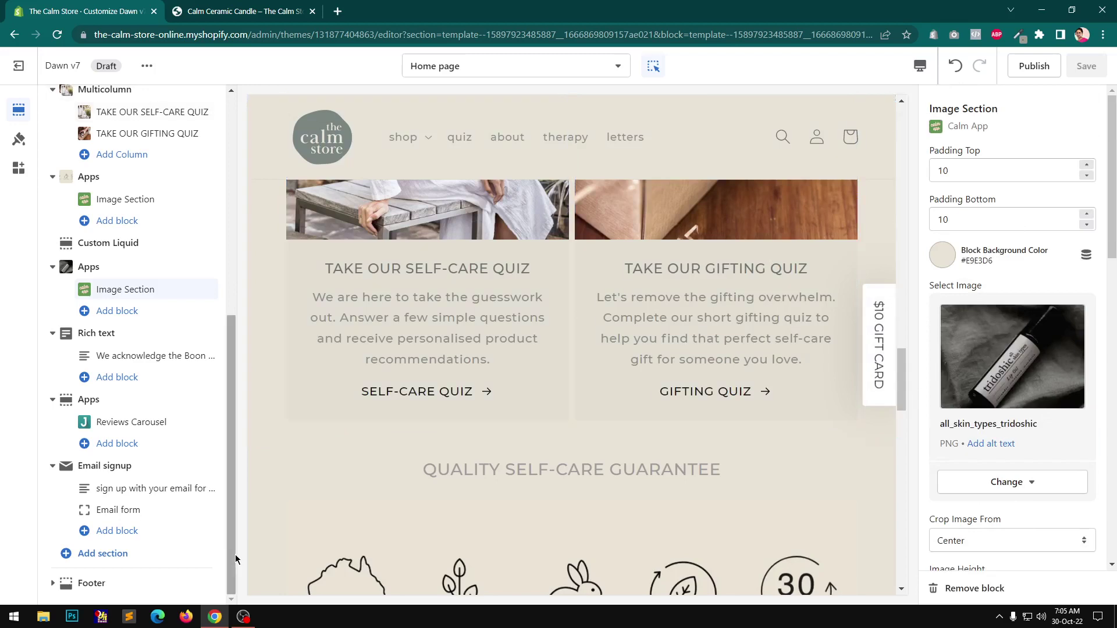
Review the home page preview from the hero banner down to the footer and return to the hero.
scroll(559, 384, up, 10)
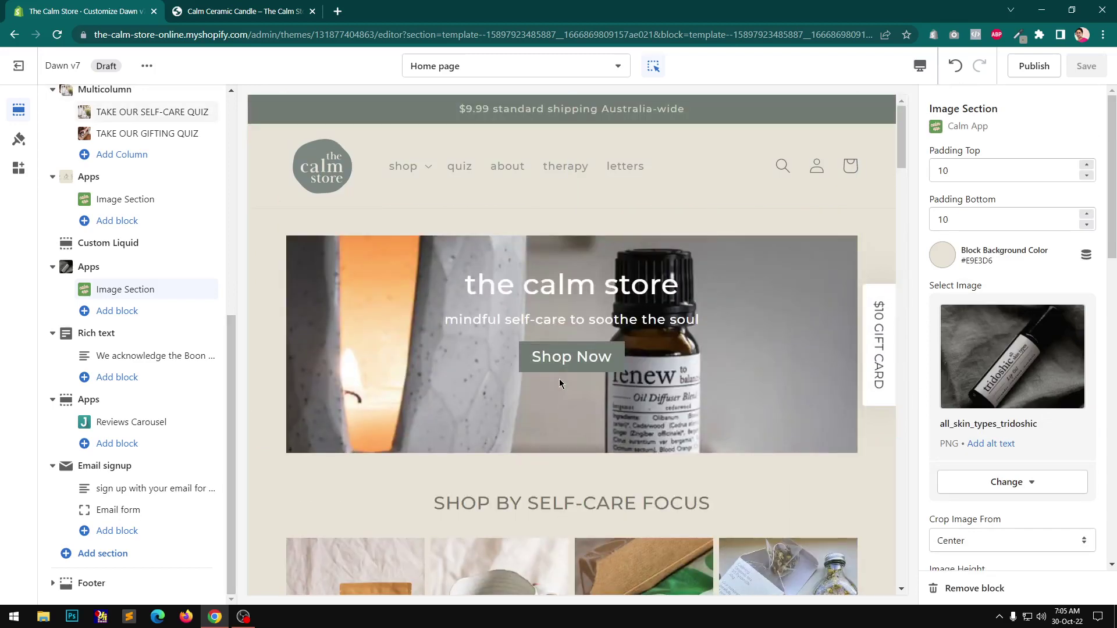
scroll(560, 382, down, 15)
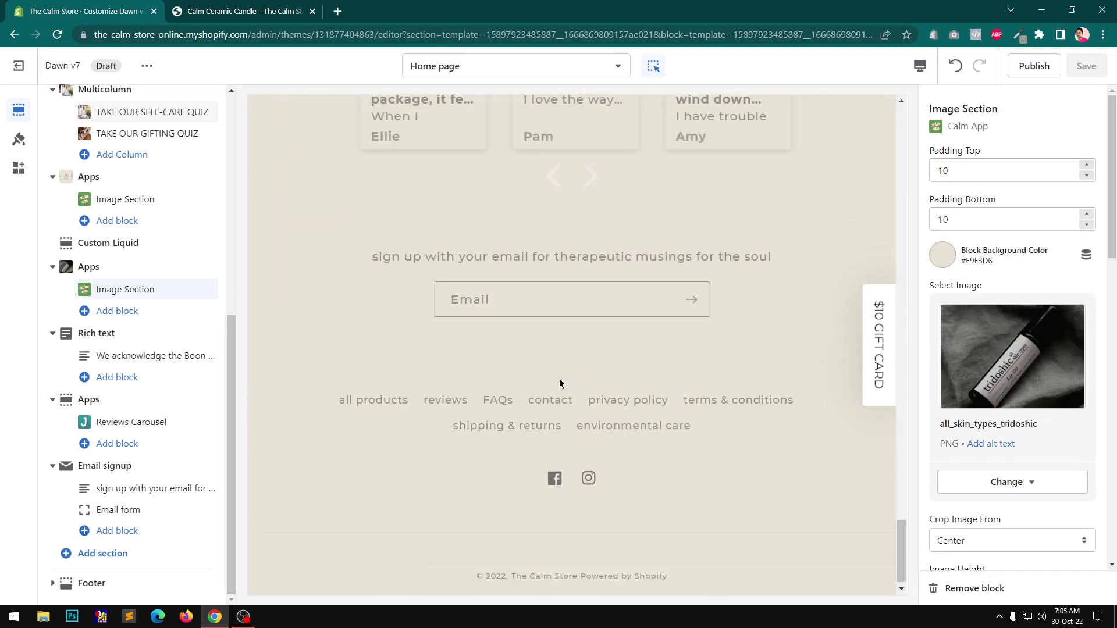
scroll(560, 382, up, 8)
scroll(560, 384, up, 10)
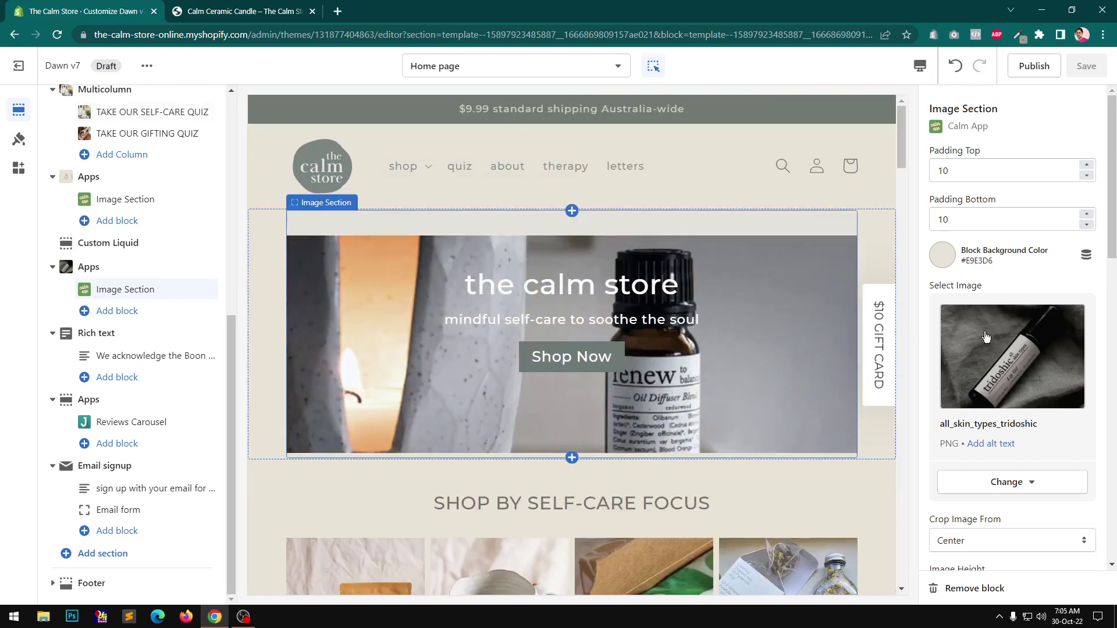
Set the hero Image Section's button text size to 20 and save the theme.
click(736, 347)
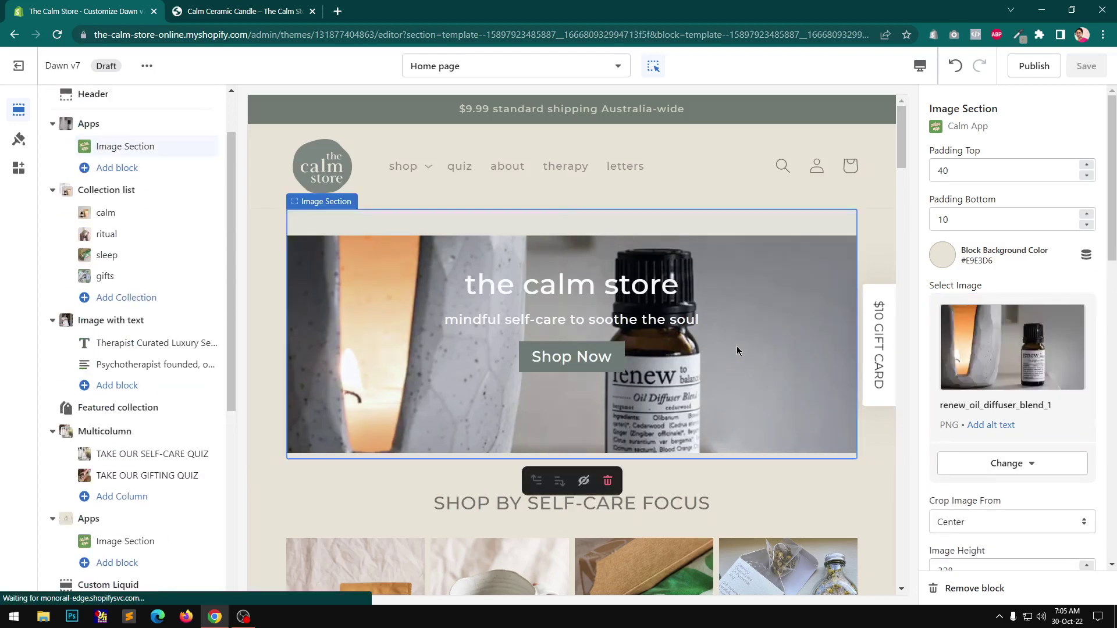
drag(1111, 249, 1112, 520)
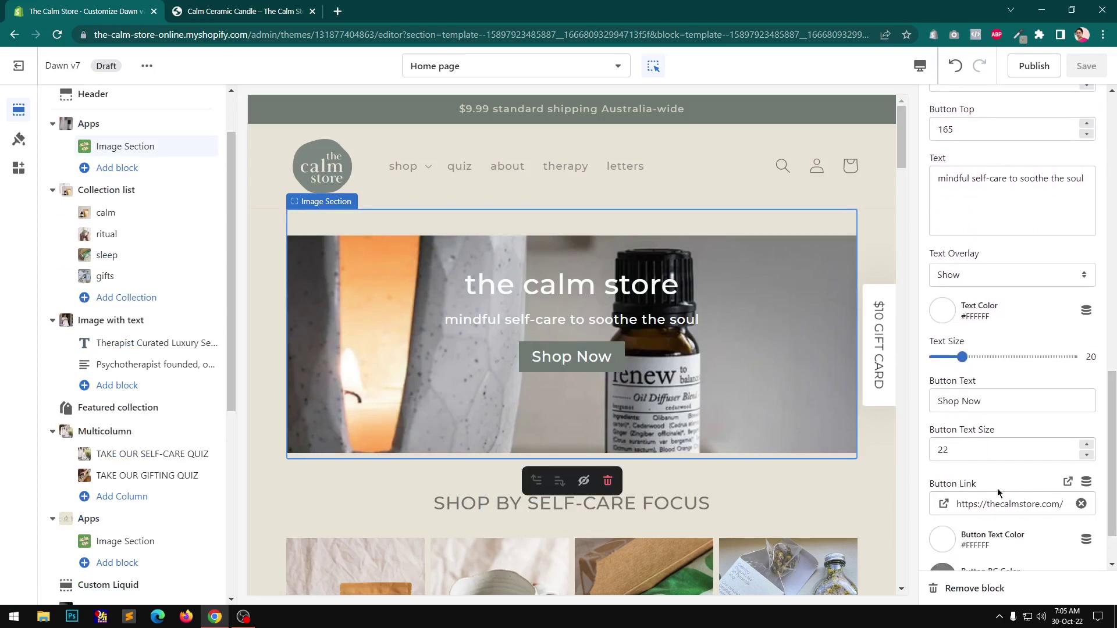
click(942, 451)
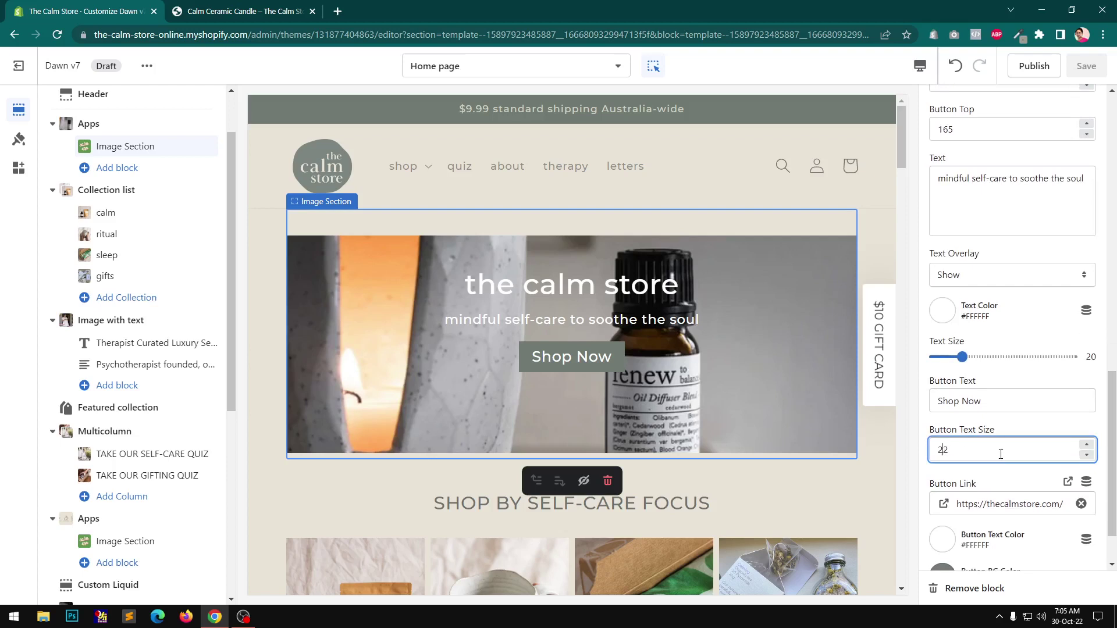
key(BackSpace)
text(0)
click(1086, 66)
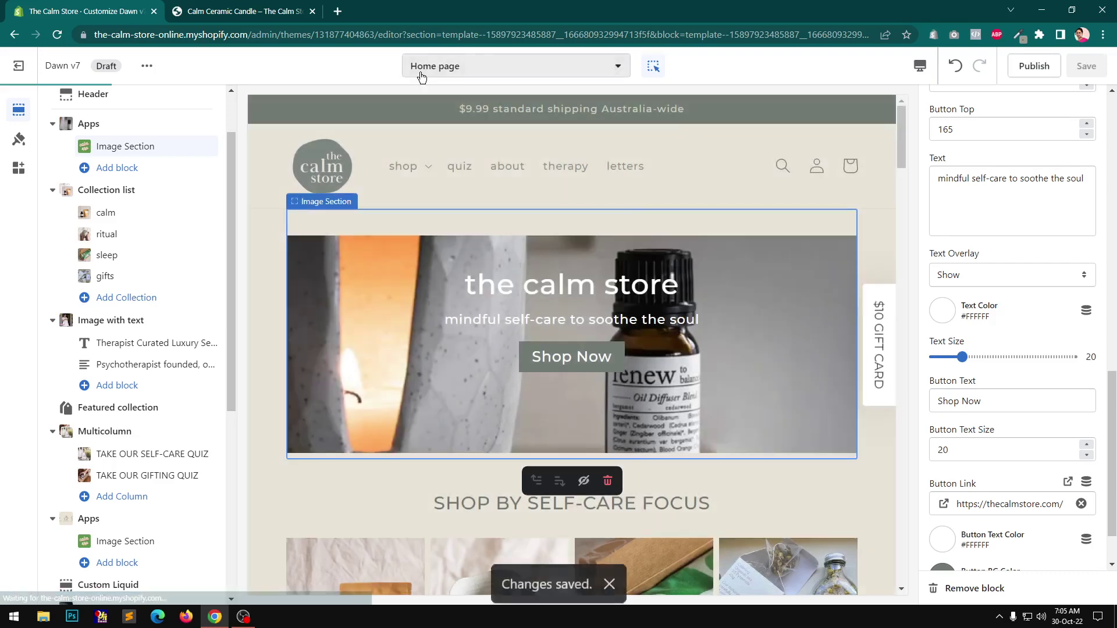
Try to load the Collections list template, and switch to the Calm Ceramic Candle storefront page's header area.
click(425, 68)
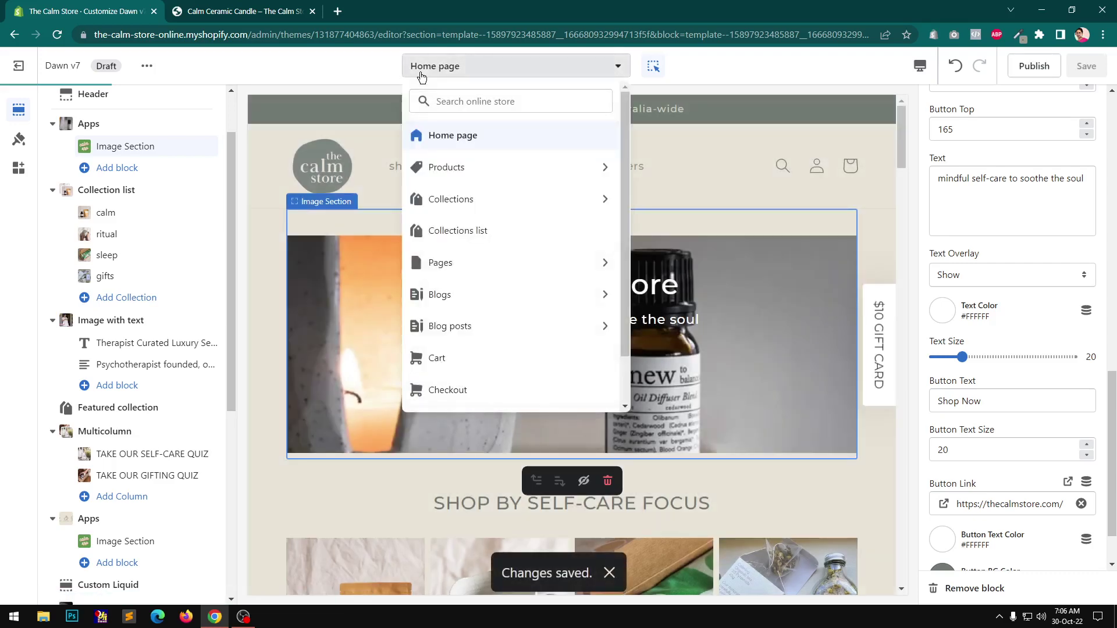
click(458, 231)
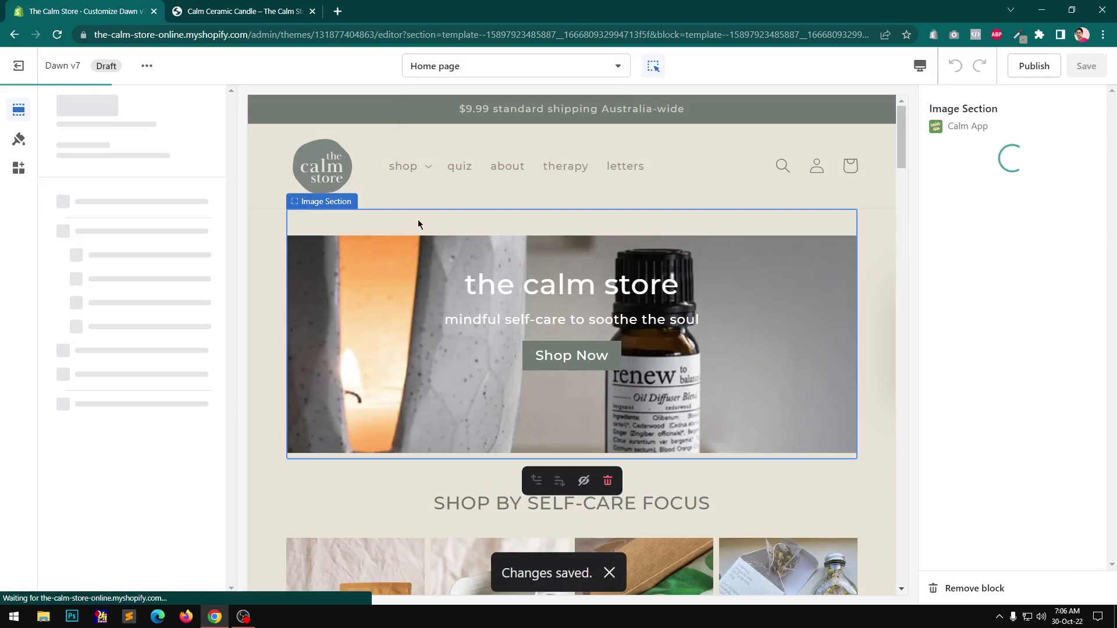
key(ctrl+Tab)
scroll(517, 384, up, 3)
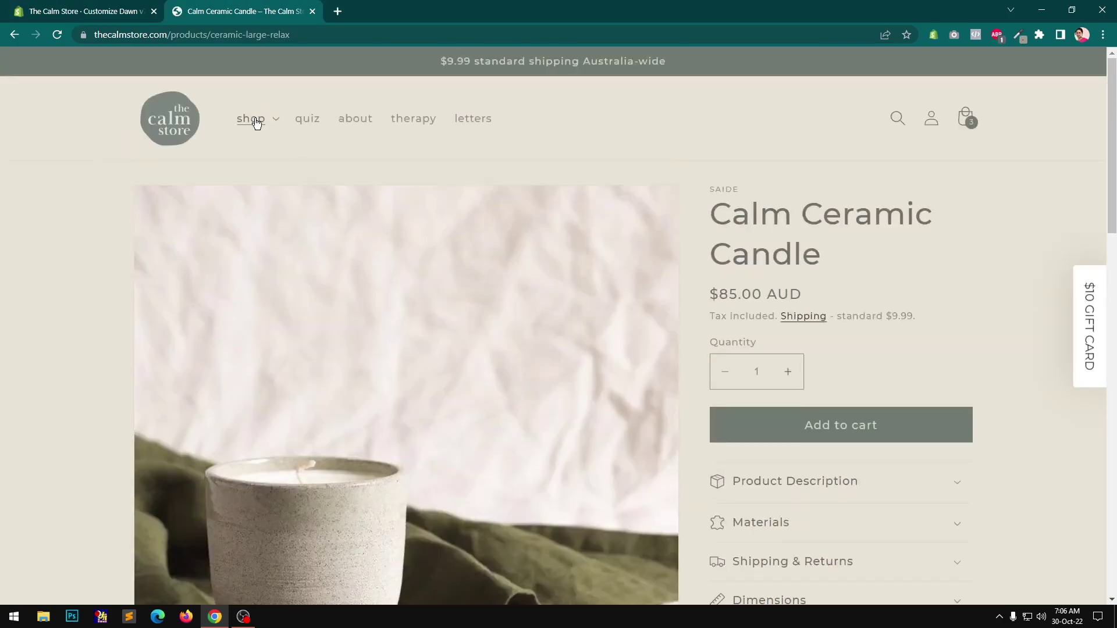
Open the shop all collection on the storefront, and load the store's main /collections/ page.
click(252, 119)
click(270, 168)
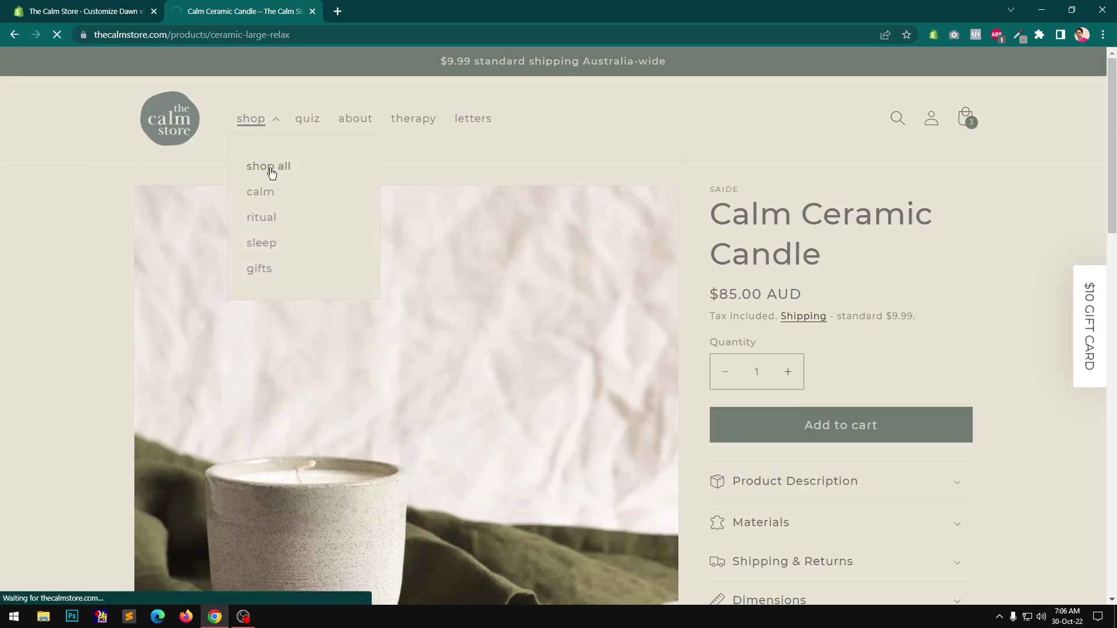
double_click(221, 35)
key(BackSpace)
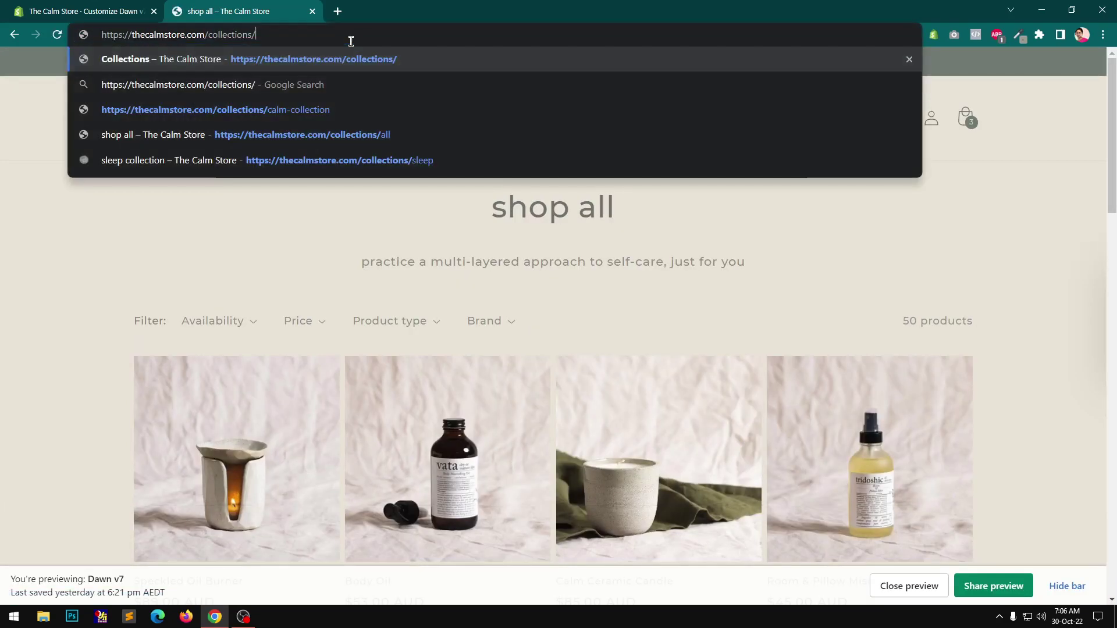
key(Return)
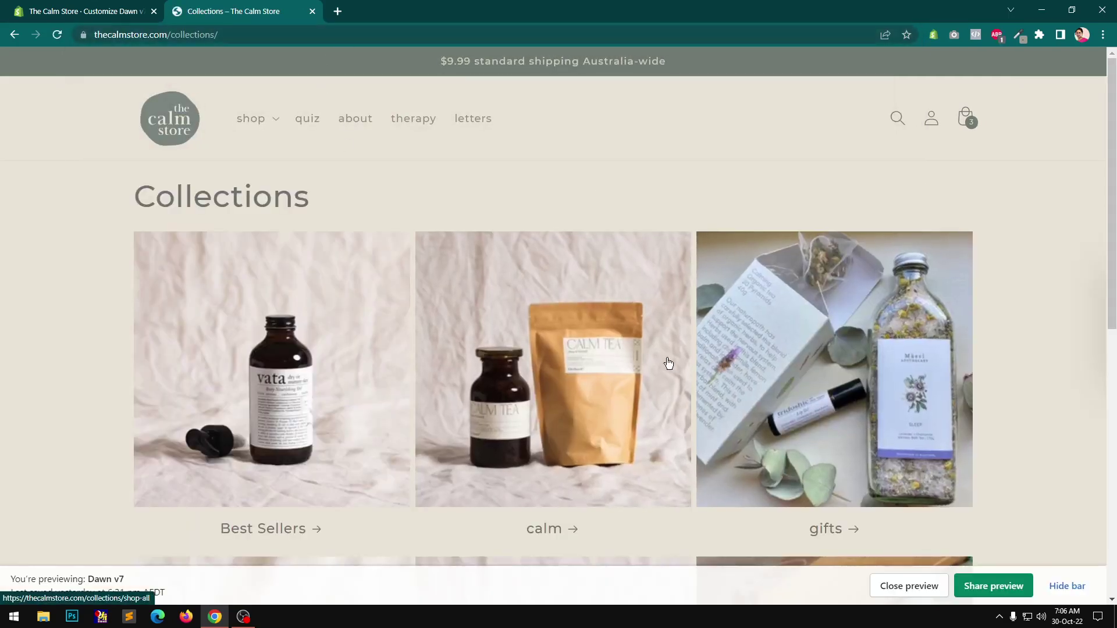
Review the storefront Collections page from its heading through the collection cards to the footer.
scroll(667, 358, down, 8)
scroll(667, 357, up, 8)
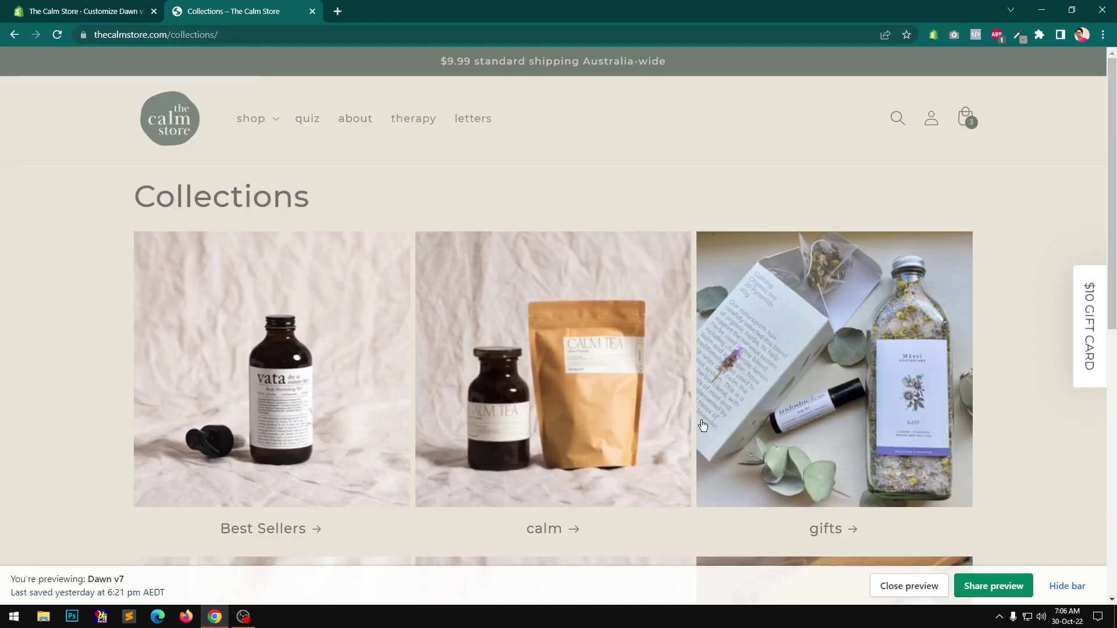
scroll(1104, 236, down, 6)
scroll(558, 326, down, 3)
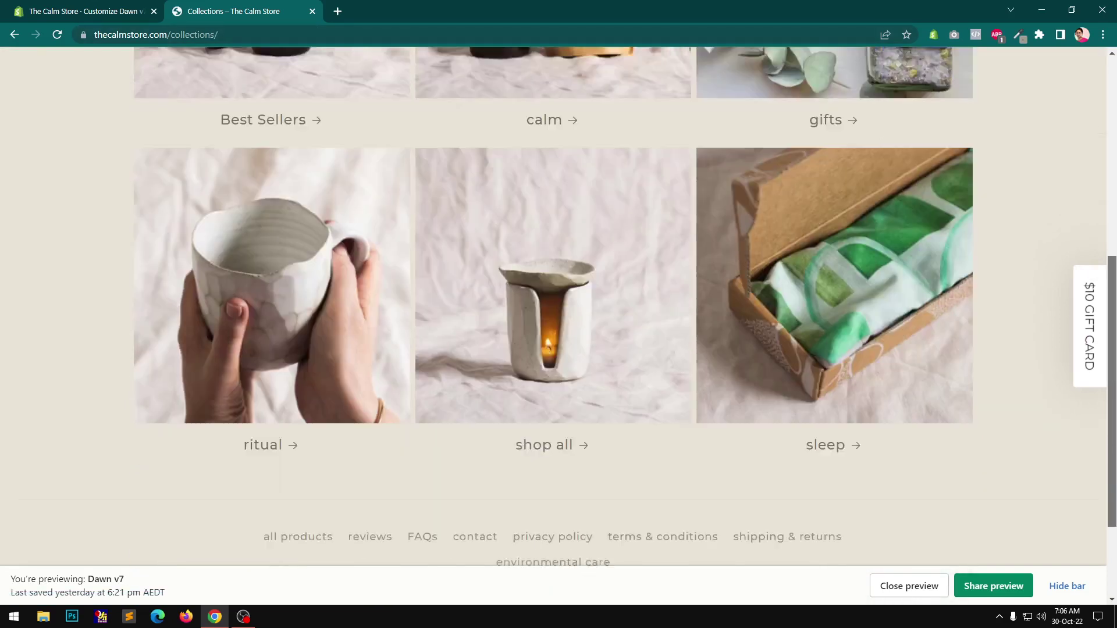
scroll(558, 326, up, 10)
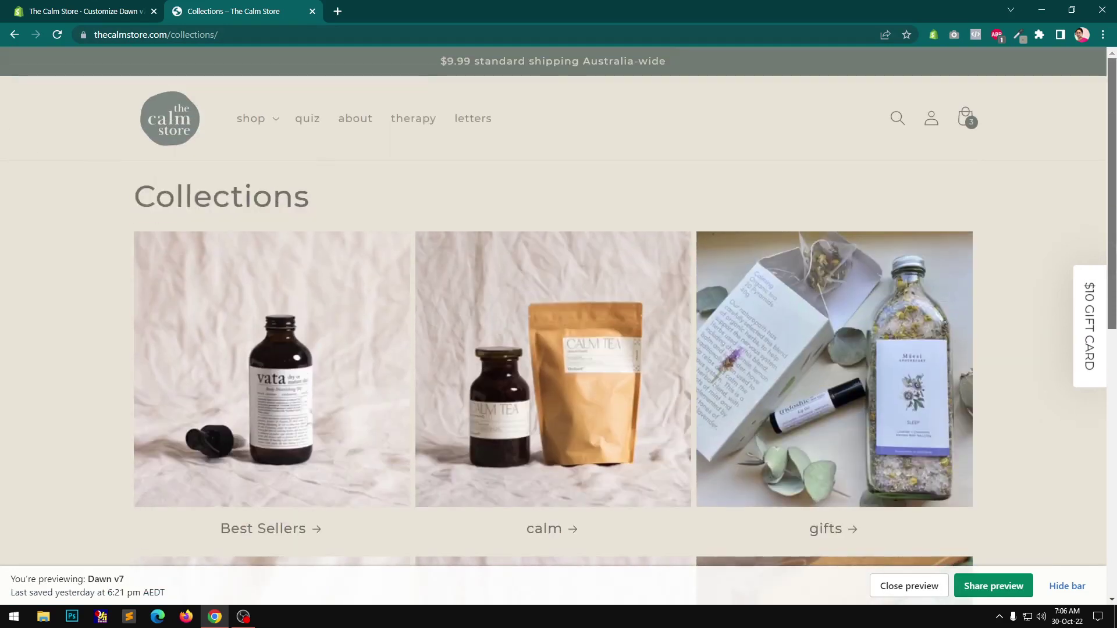
drag(125, 208, 389, 203)
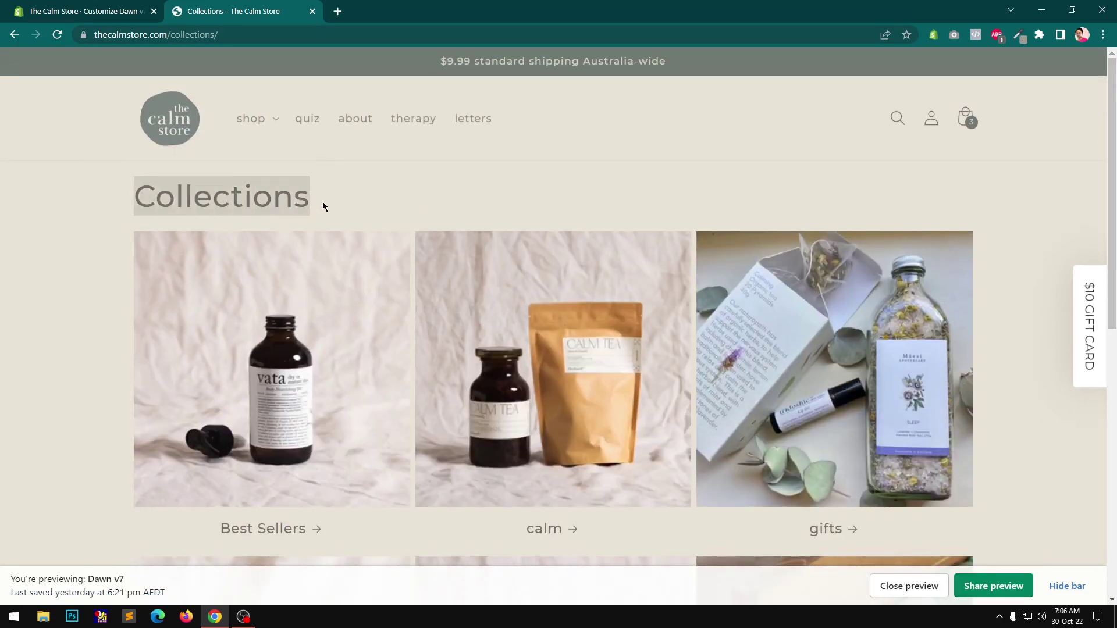
click(170, 187)
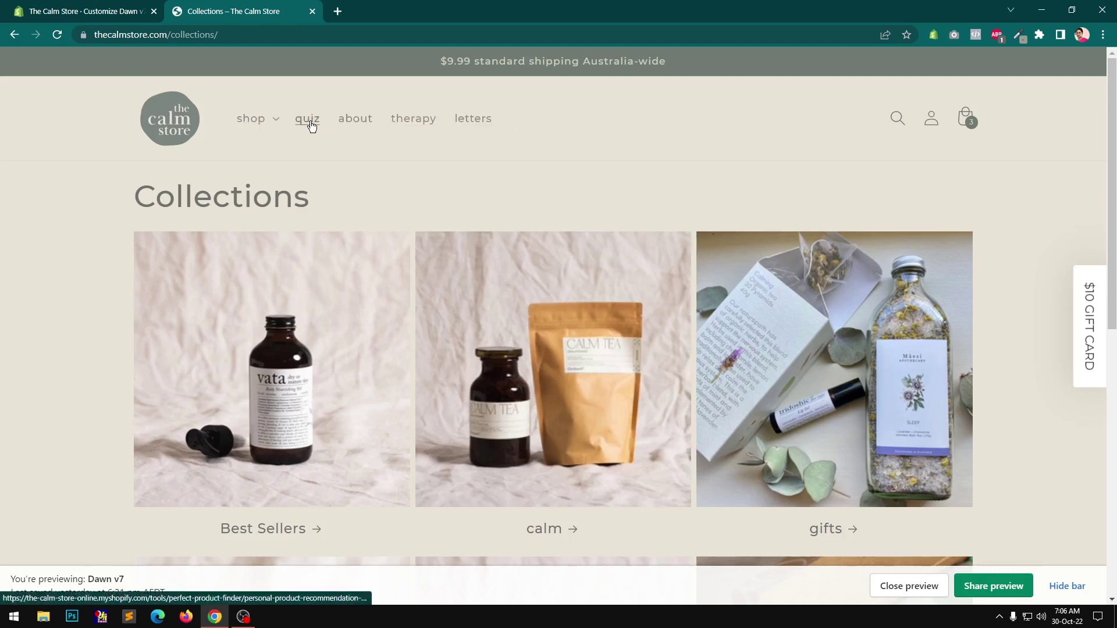
Switch to the theme editor and review the Collection list template's preview against the storefront.
key(ctrl+shift+Tab)
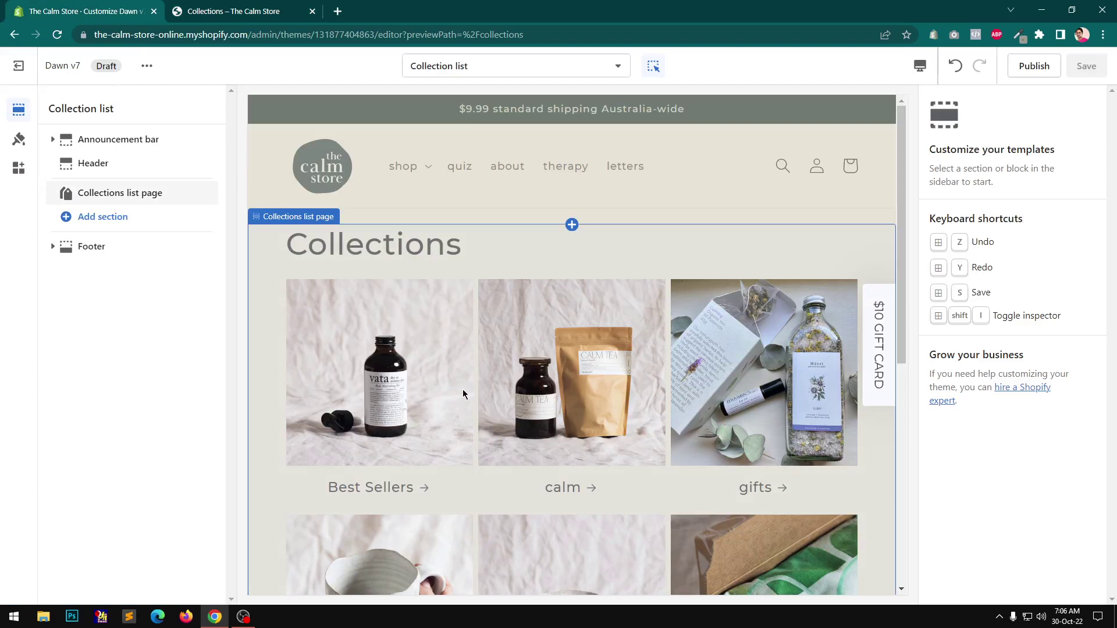
scroll(463, 394, down, 7)
scroll(464, 394, up, 10)
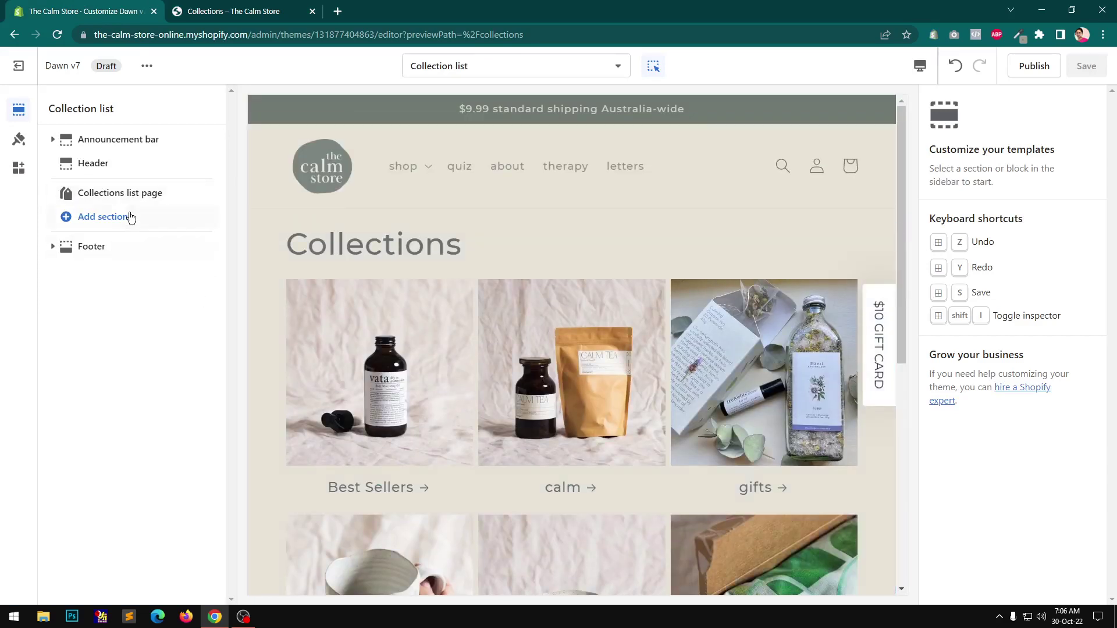
Load the Default collection template and review its shop all preview, from the Collection Banner app block to the footer.
click(470, 66)
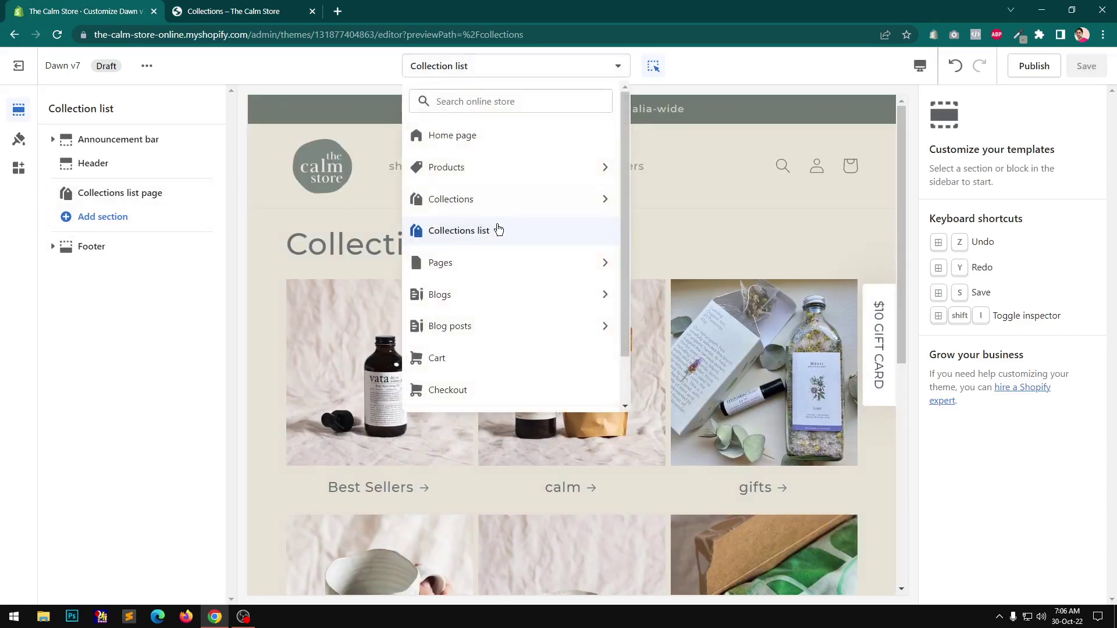
click(466, 197)
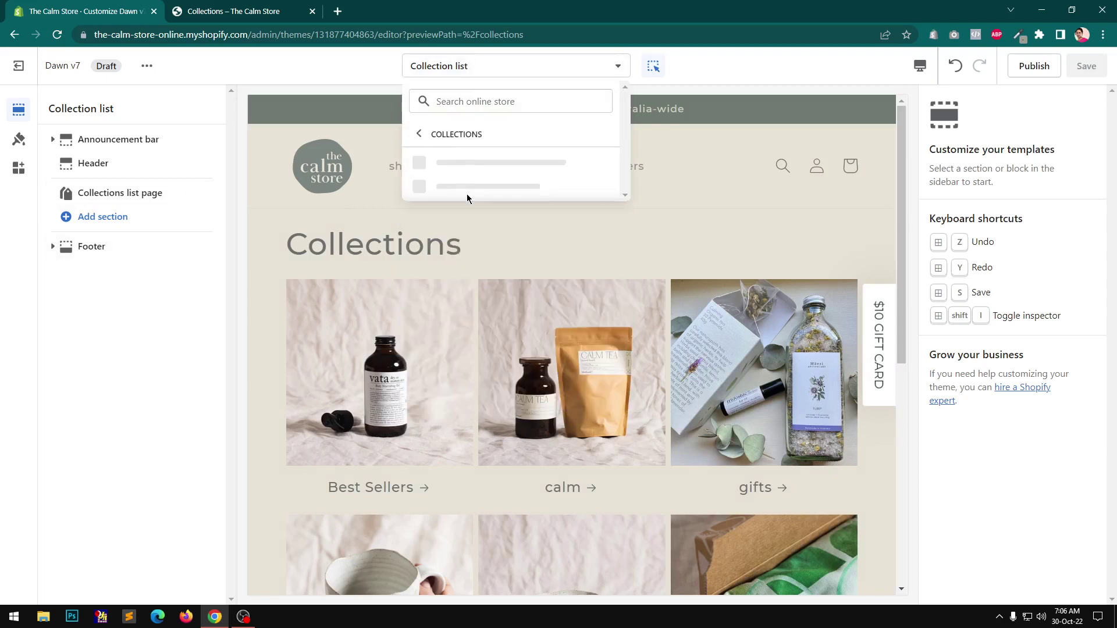
click(466, 172)
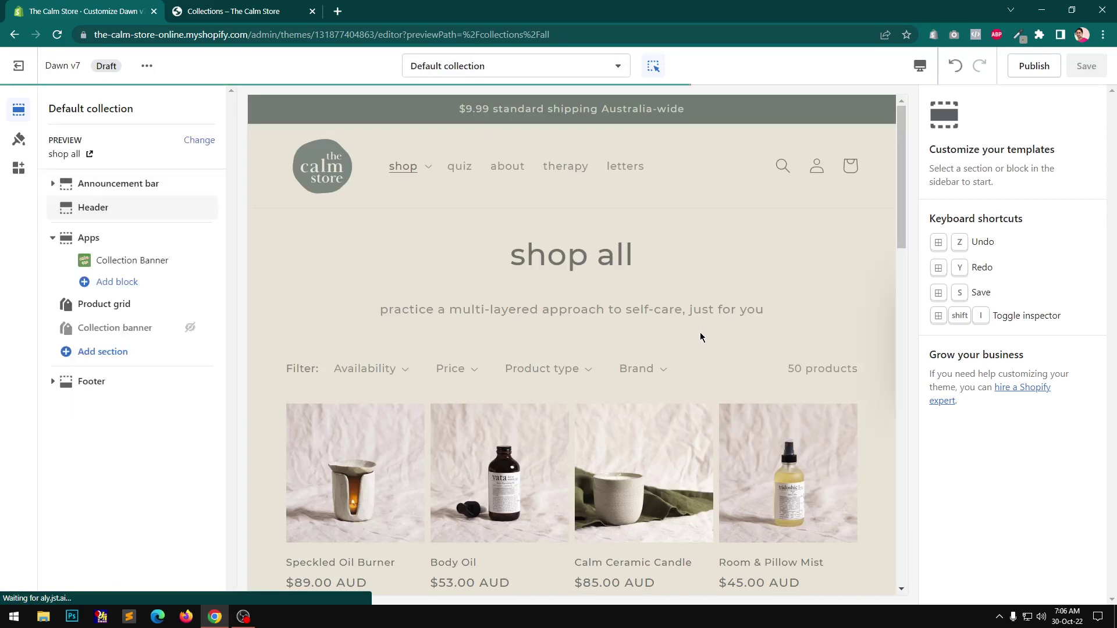
scroll(640, 319, down, 15)
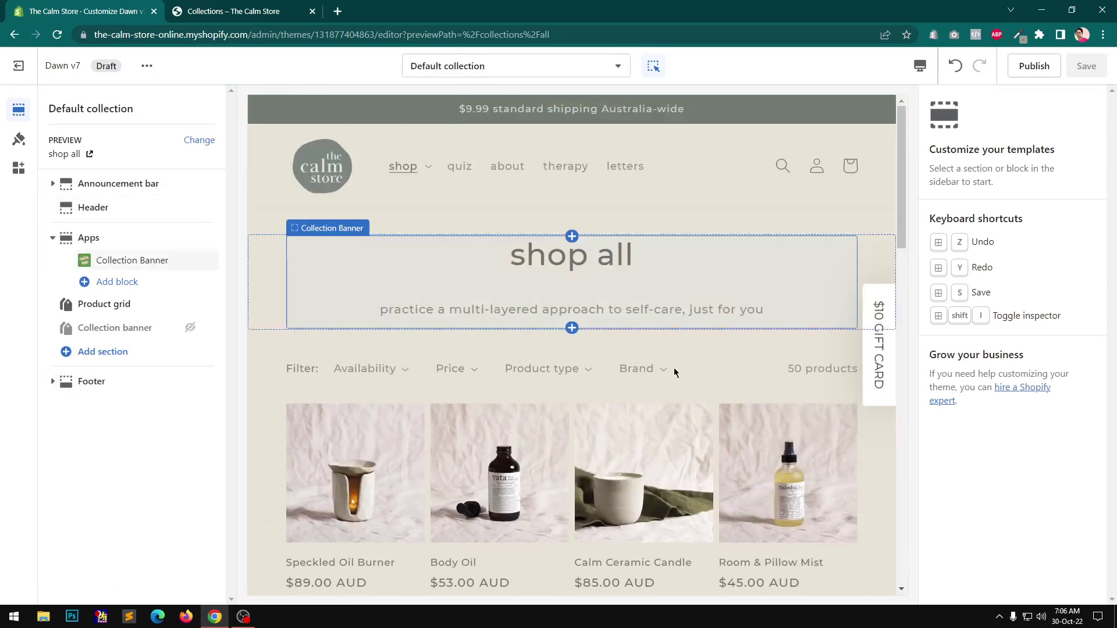
scroll(536, 362, down, 1)
scroll(536, 361, down, 15)
mouse_move(136, 262)
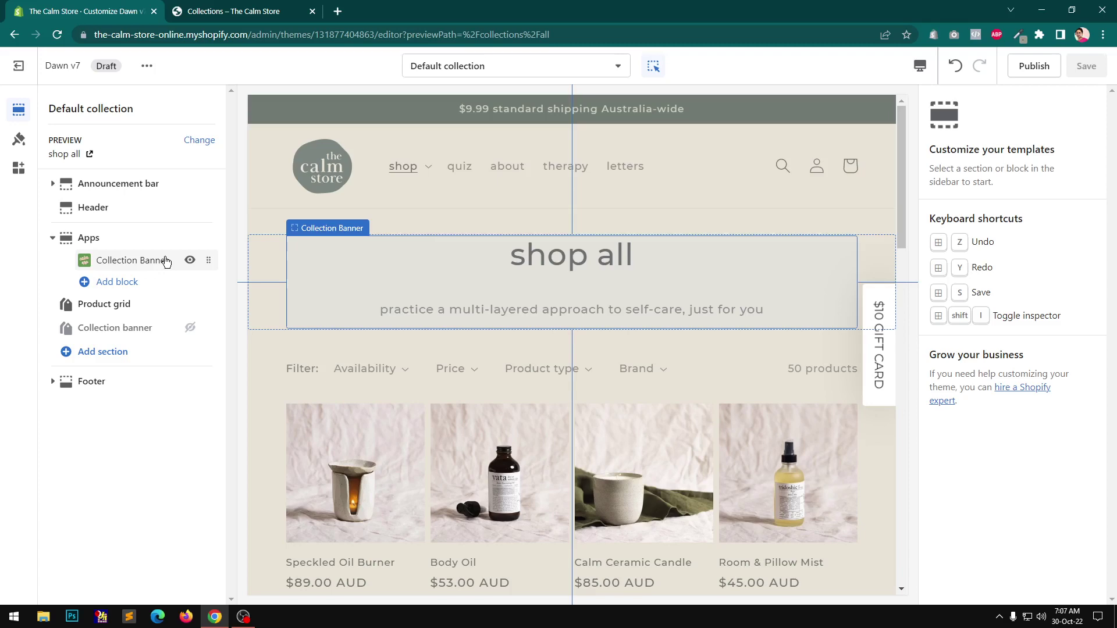
scroll(588, 331, down, 15)
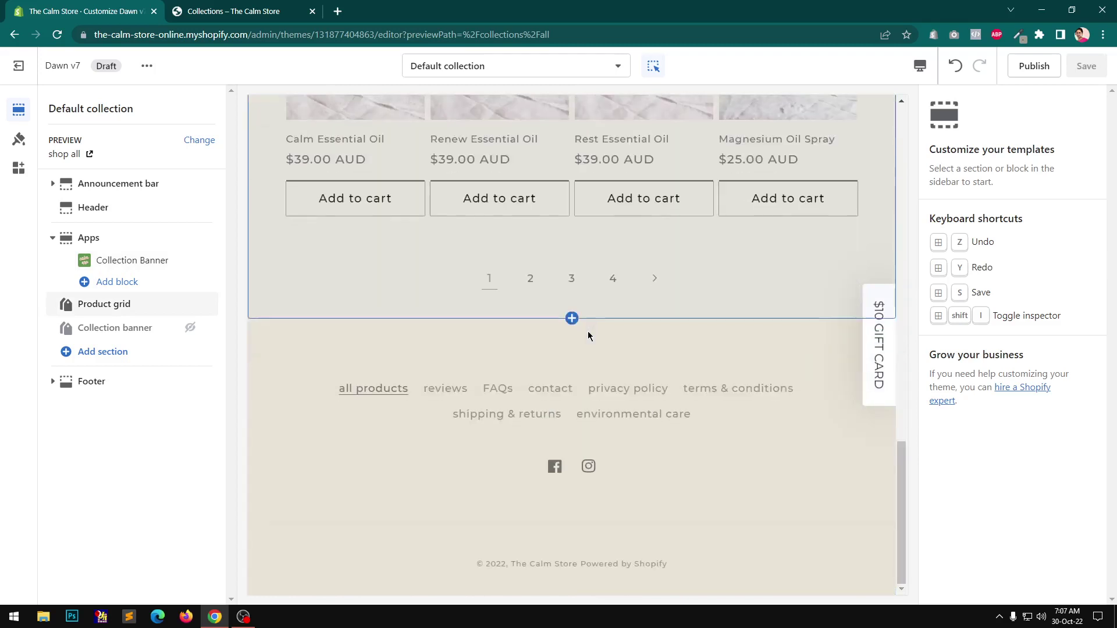
Browse the sections available to add, including the Calm App blocks, and select the Footer section.
click(144, 357)
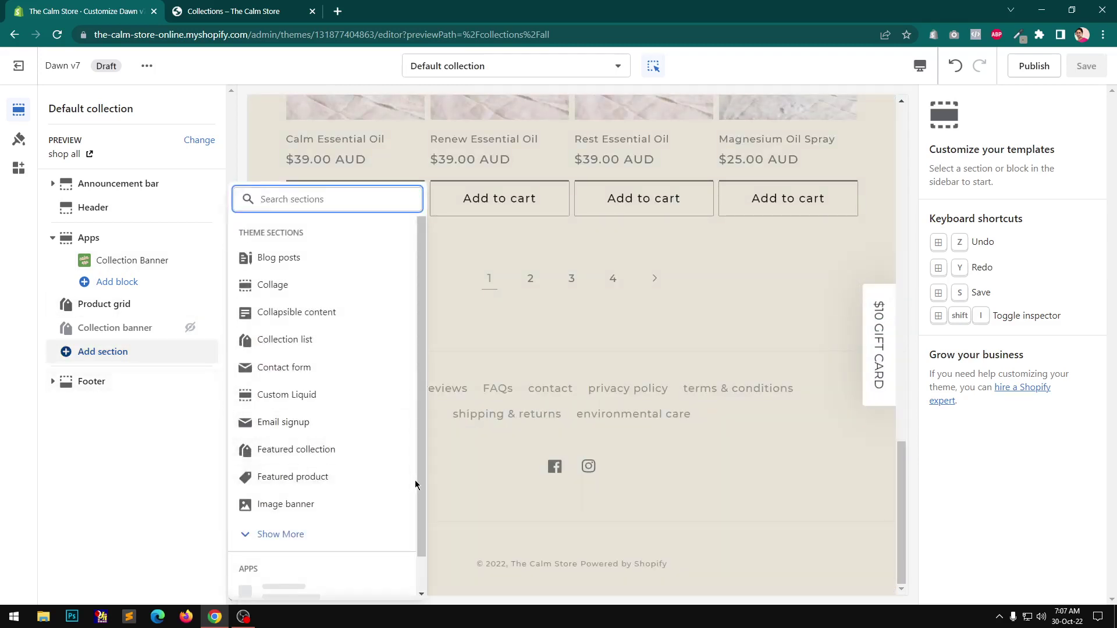
scroll(426, 552, down, 2)
scroll(426, 552, down, 2)
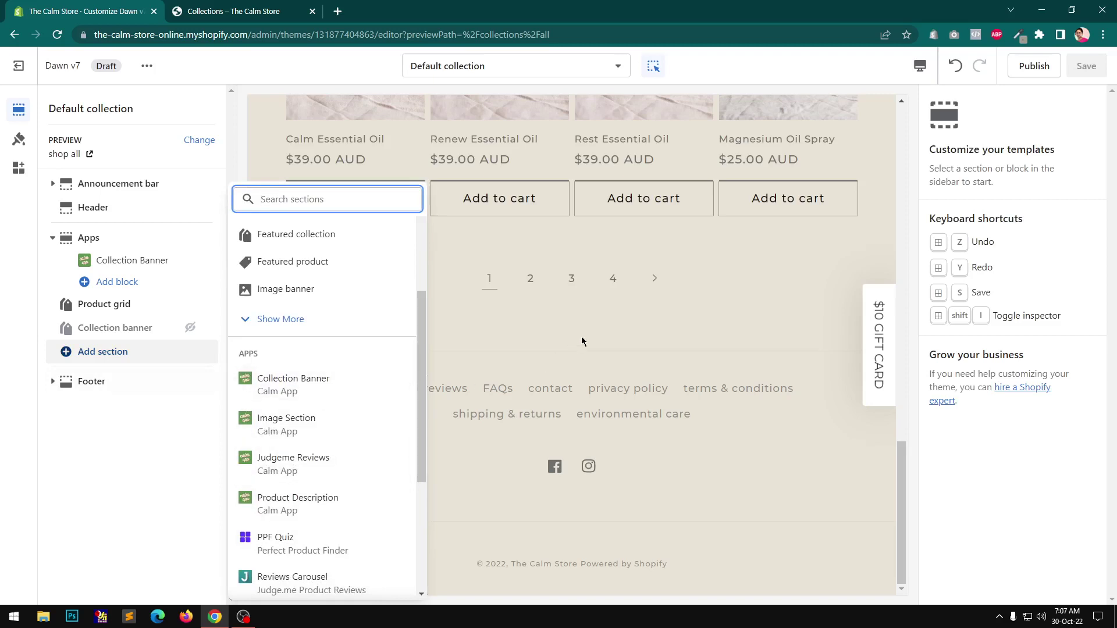
click(583, 370)
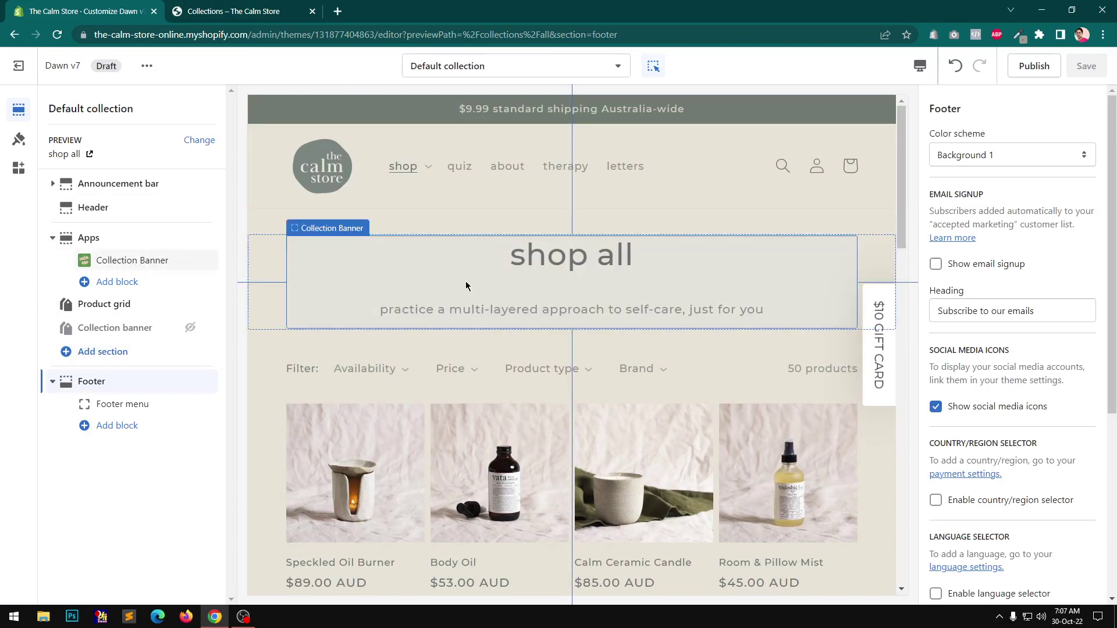
Enable the footer's email signup, check the form and its heading in the preview, and disable it again.
click(1010, 273)
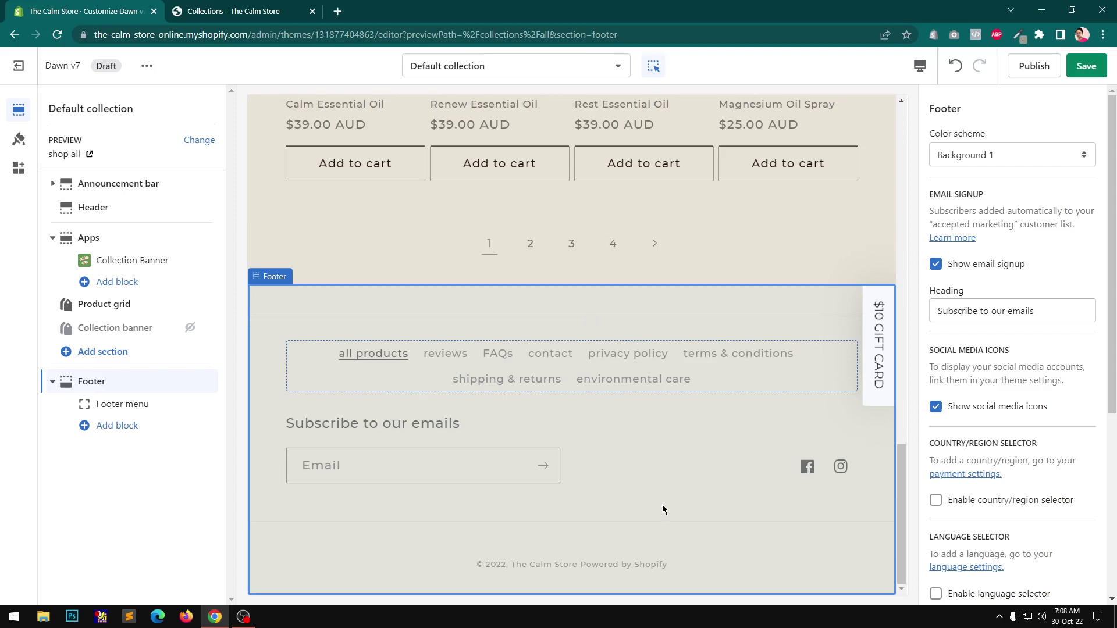
scroll(665, 499, up, 8)
scroll(663, 509, down, 8)
drag(1054, 312, 938, 318)
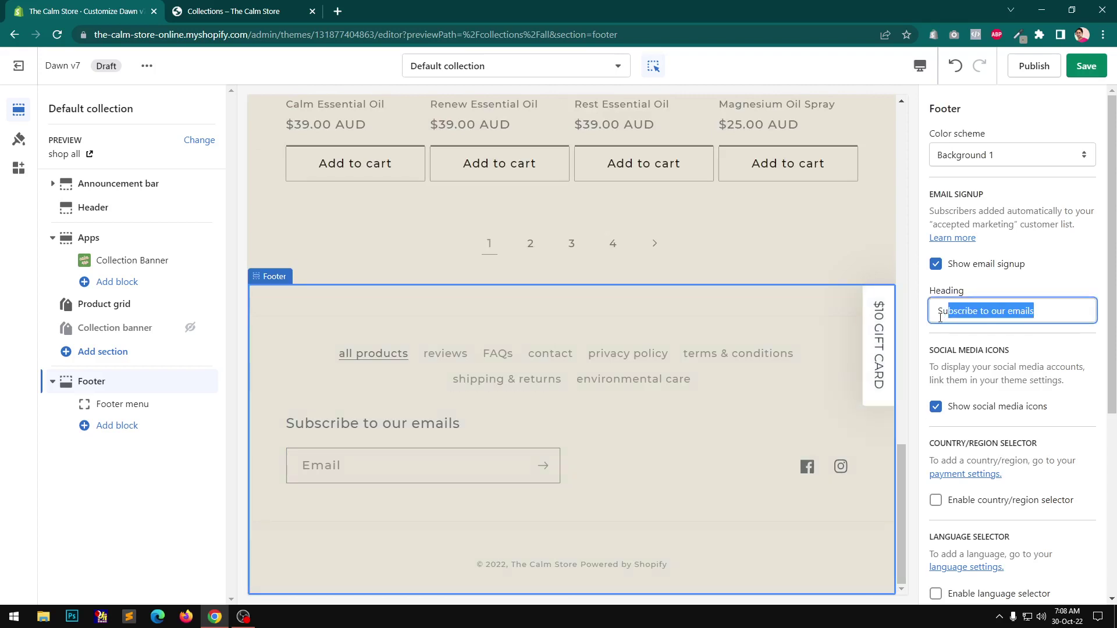
click(936, 268)
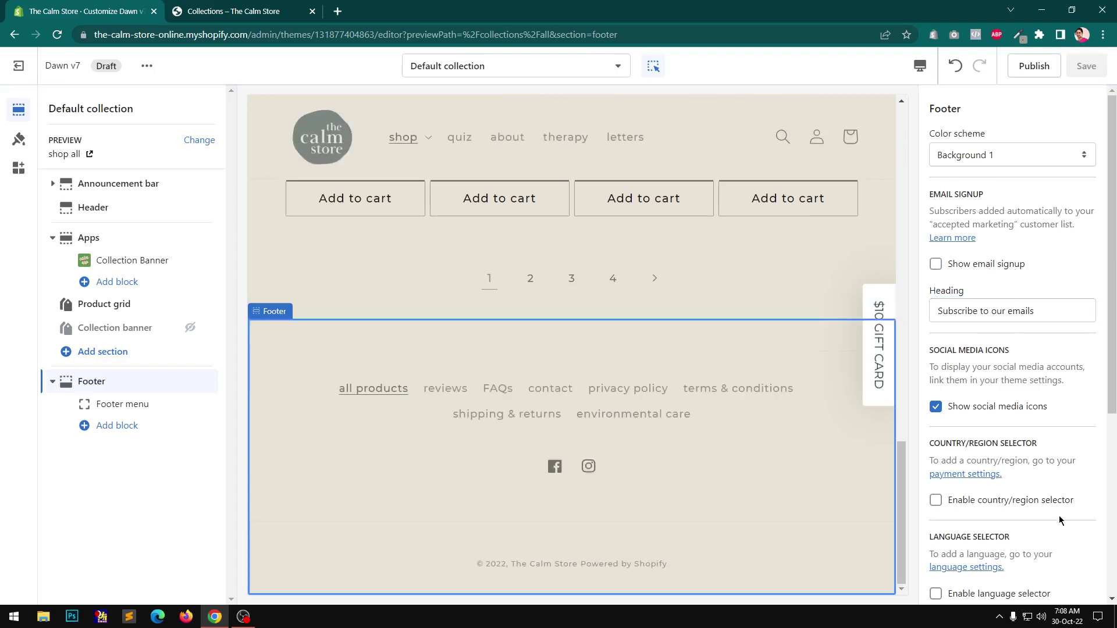
Try the footer's payment icons, language selector and country/region selector options one at a time, turning each back off.
scroll(1059, 515, down, 5)
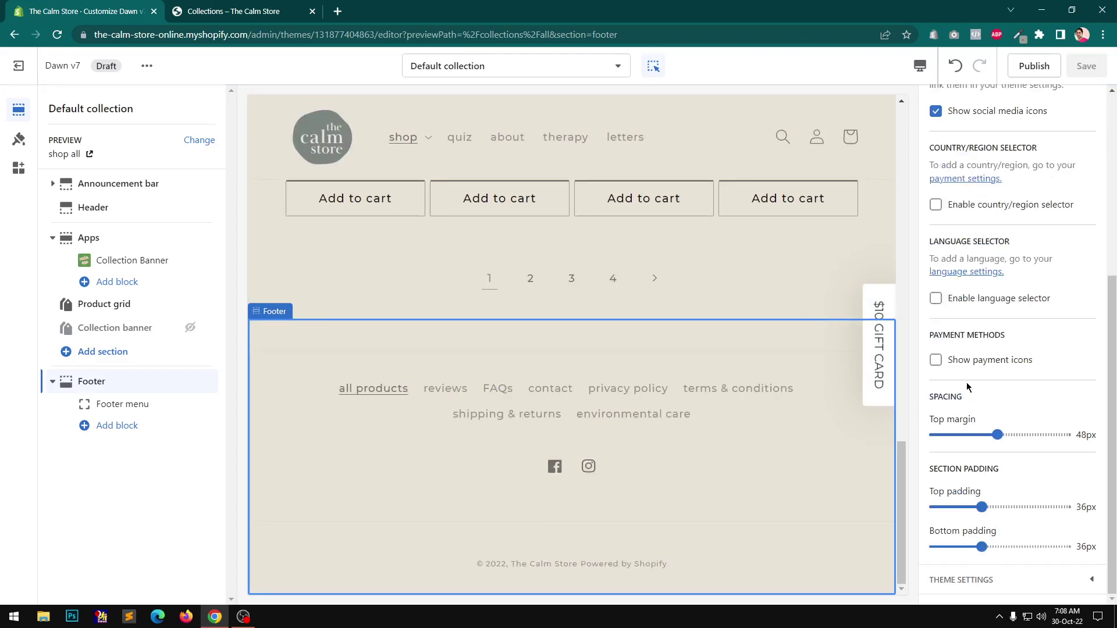
click(937, 362)
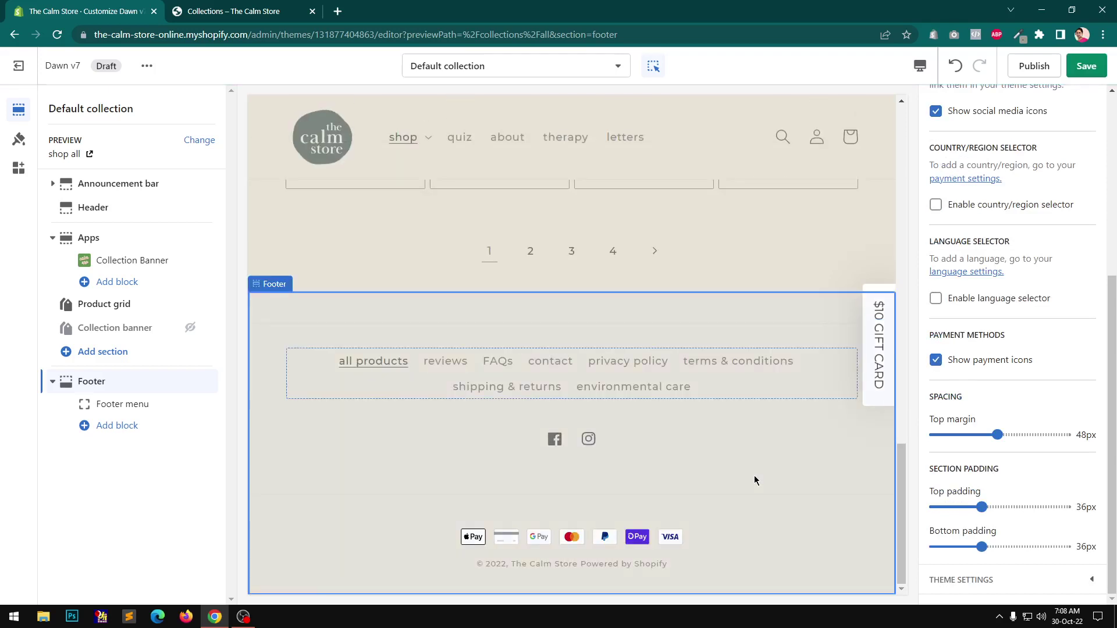
click(936, 360)
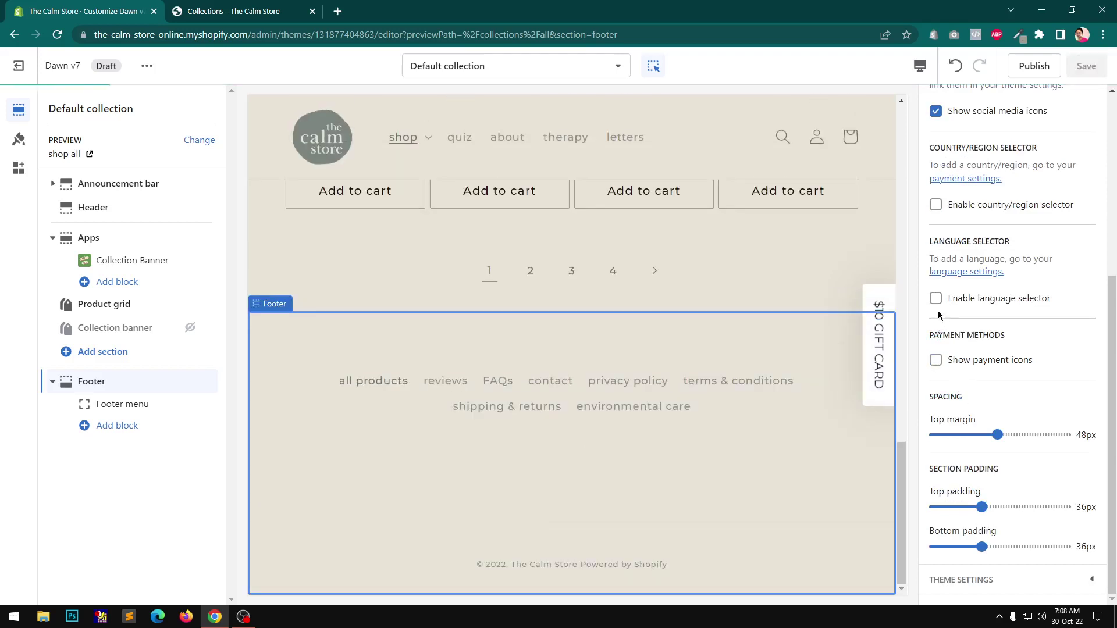
click(935, 300)
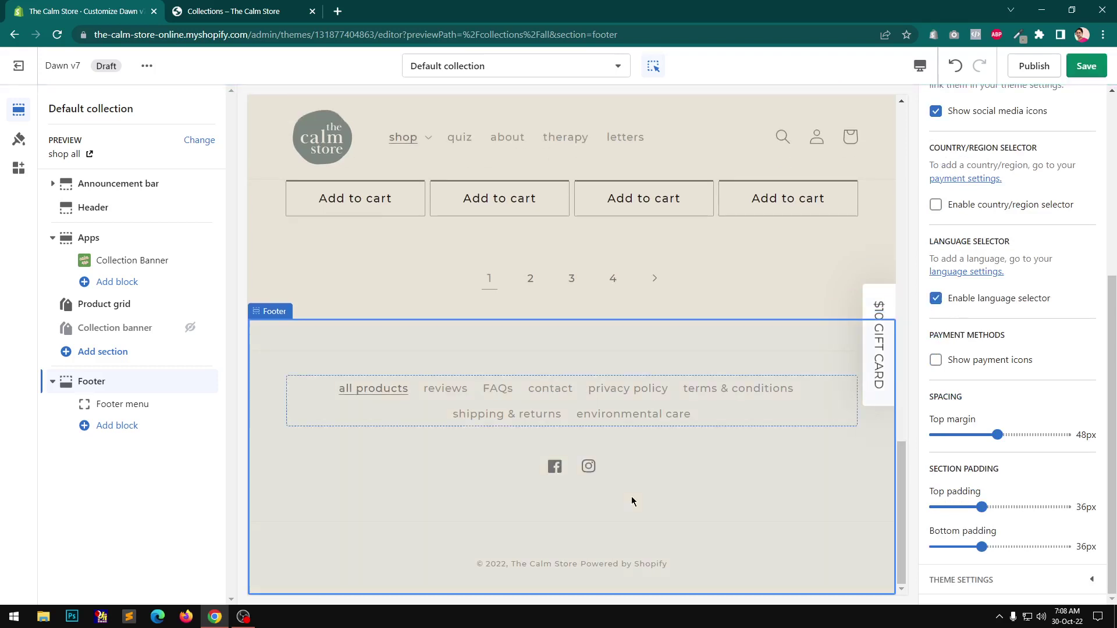
click(935, 299)
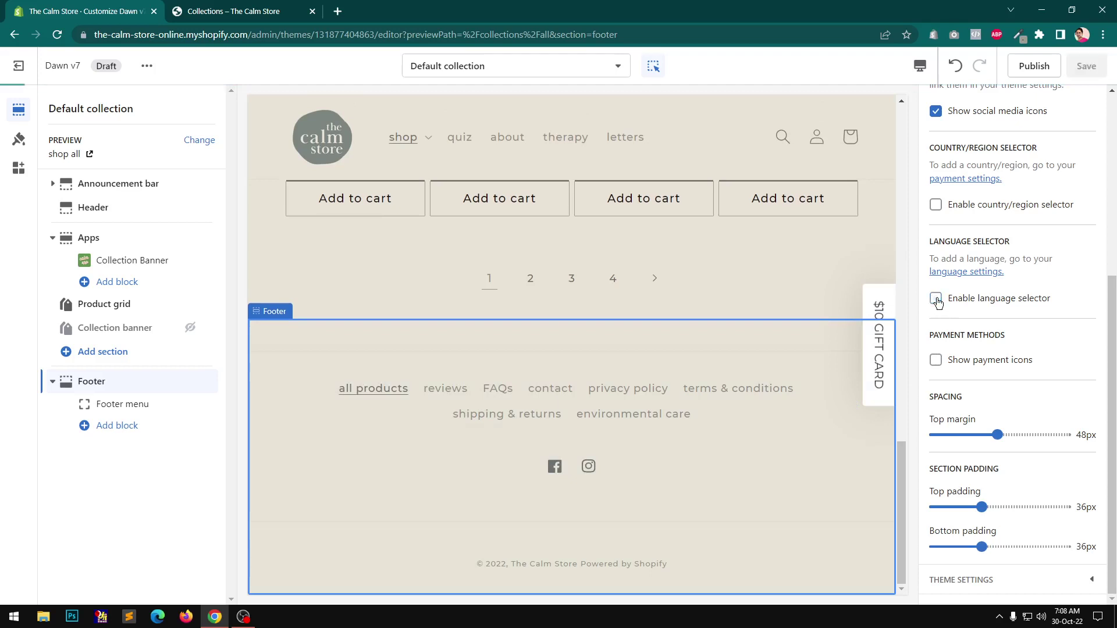
click(936, 205)
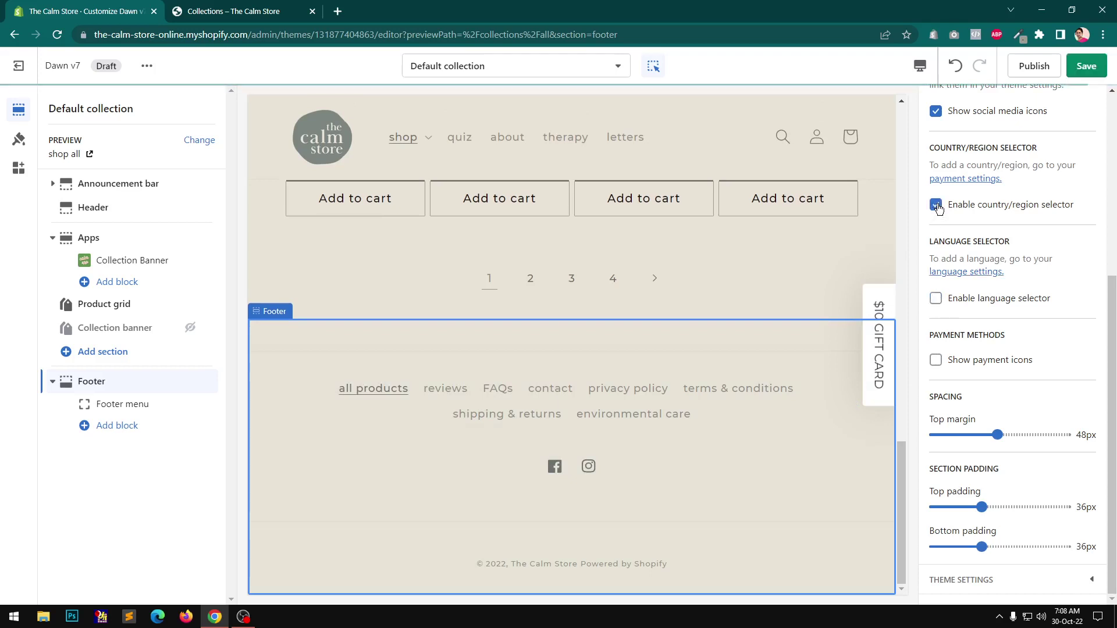
click(936, 206)
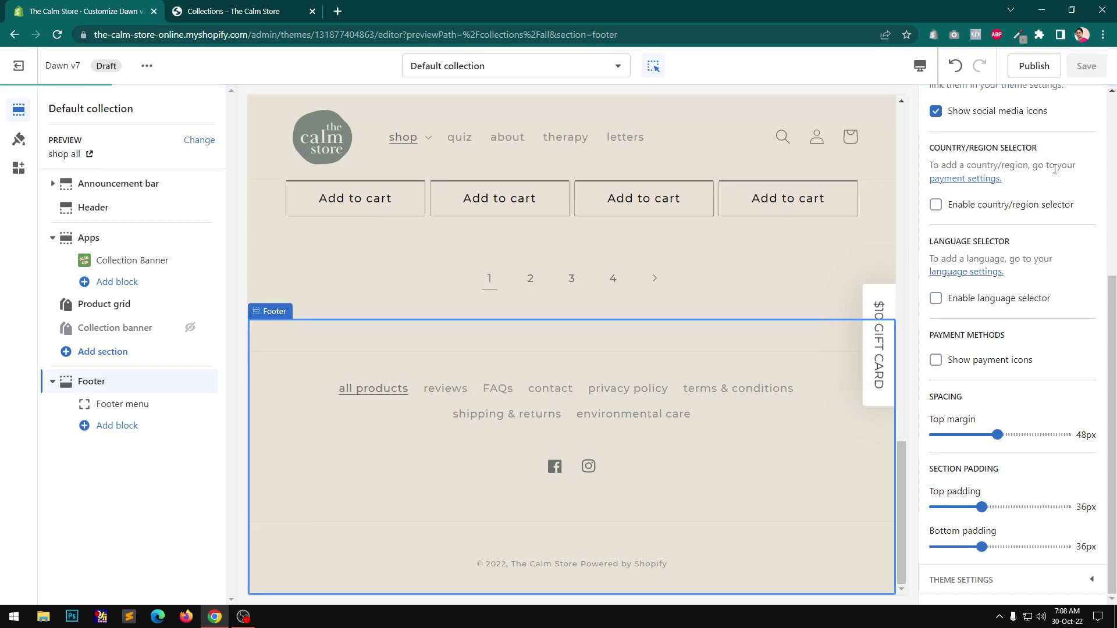
scroll(1030, 416, up, 5)
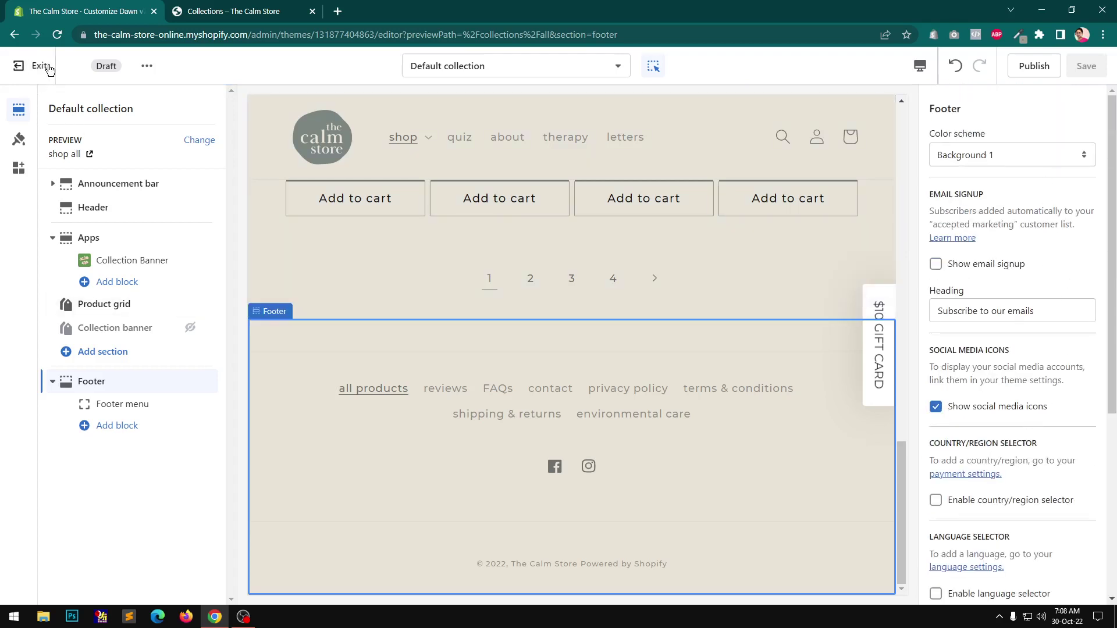
Switch to the storefront Collections page, open the calm collection and review its product grid down to the footer.
click(232, 9)
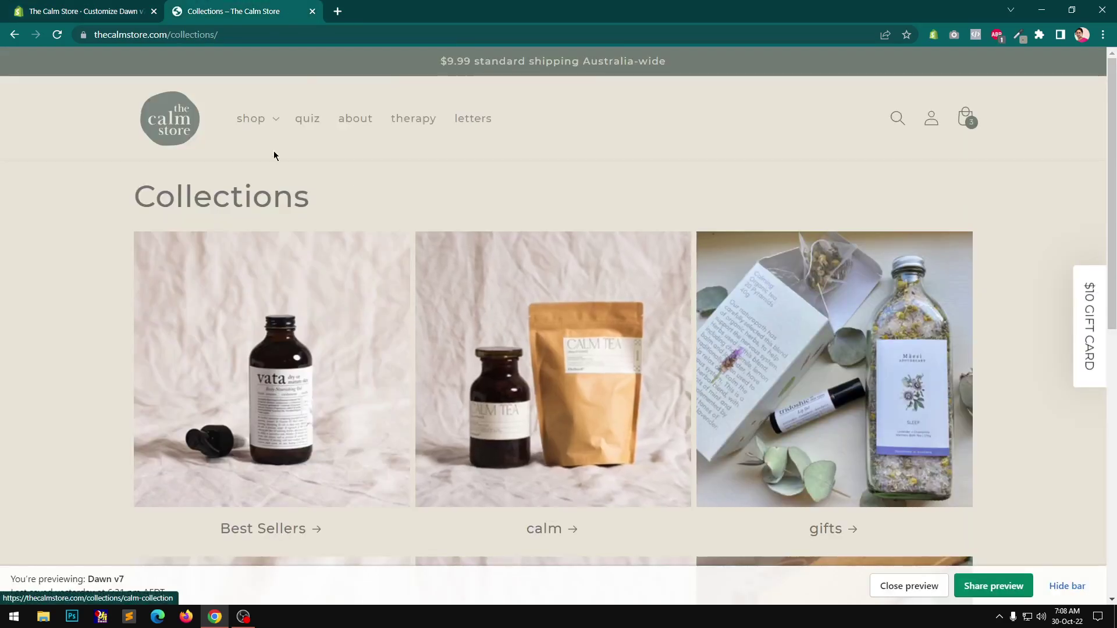
click(526, 402)
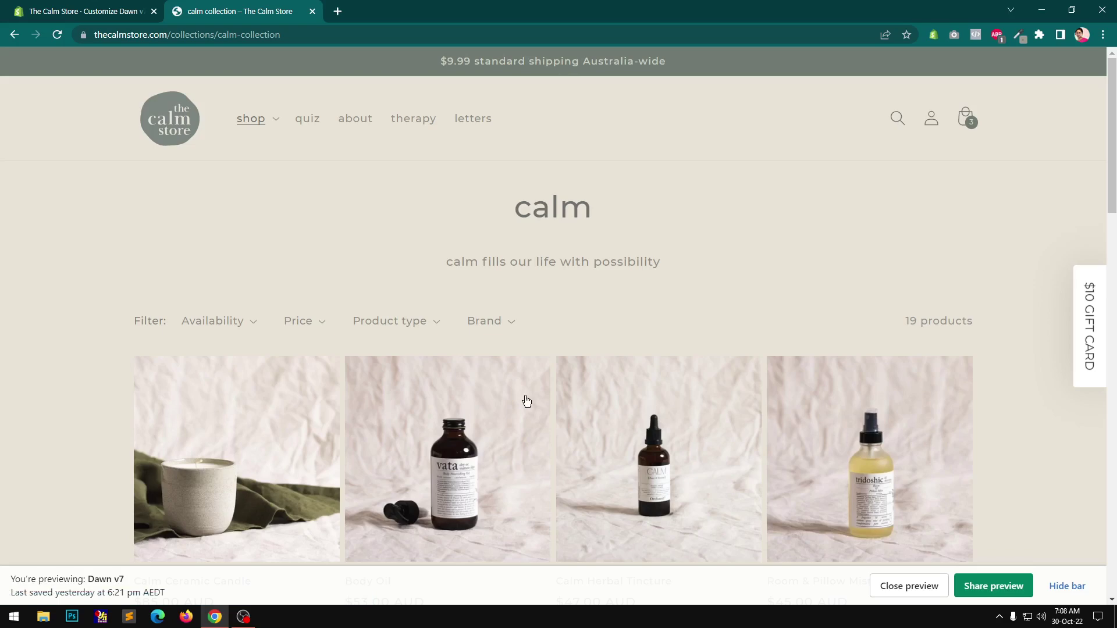
scroll(606, 396, down, 5)
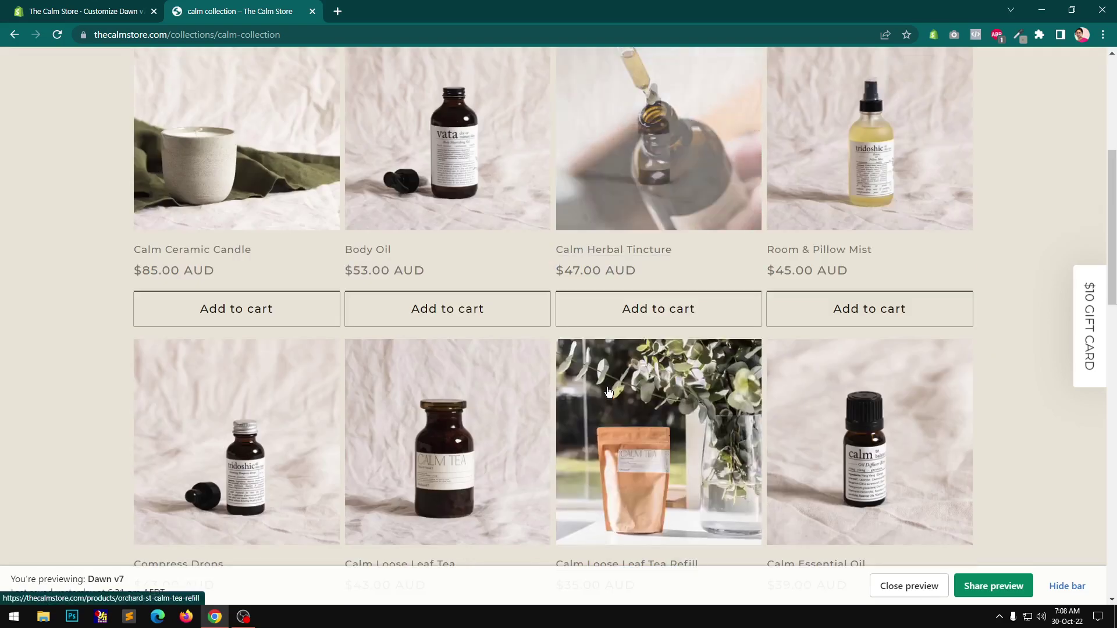
scroll(608, 392, down, 17)
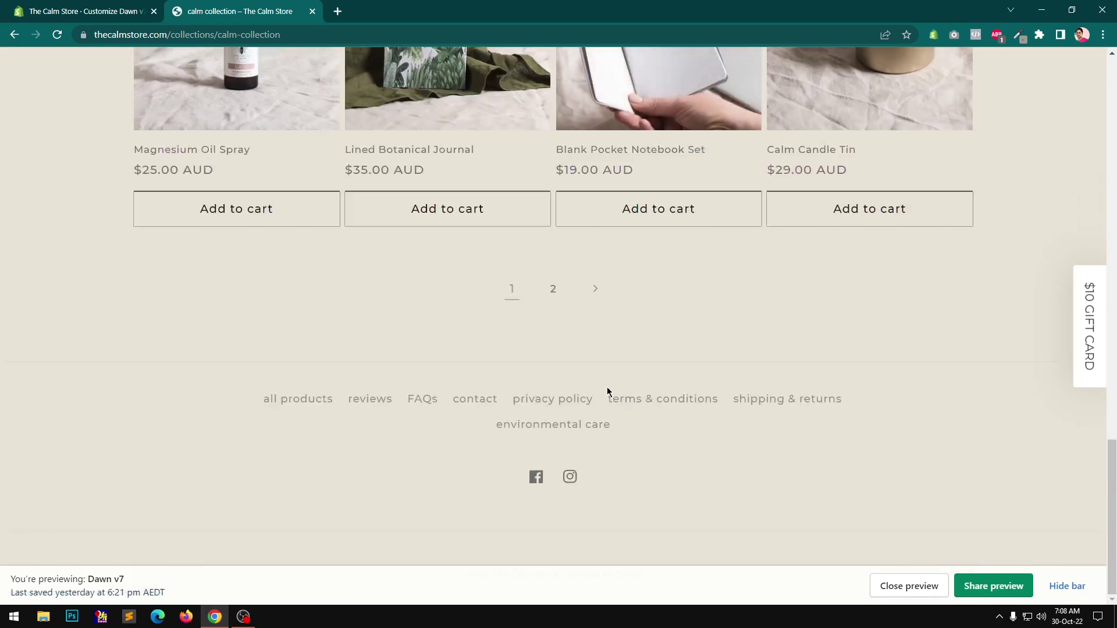
scroll(608, 392, up, 20)
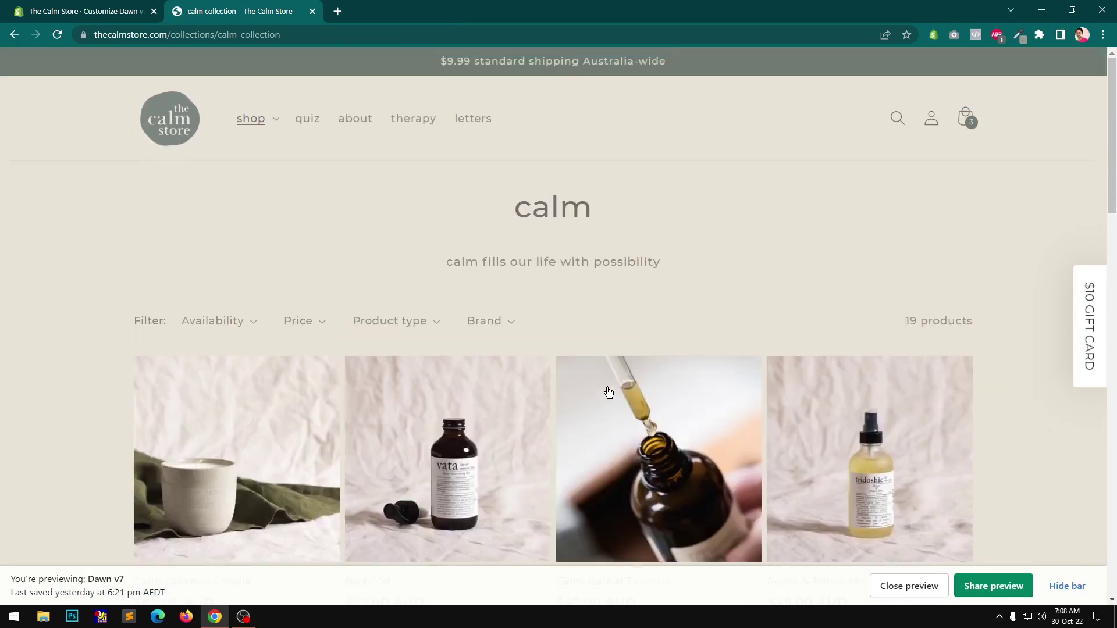
Open the shopping cart from the calm collection page and review its items, shipping note, payment options and greeting card add-on.
drag(479, 200, 761, 281)
click(761, 281)
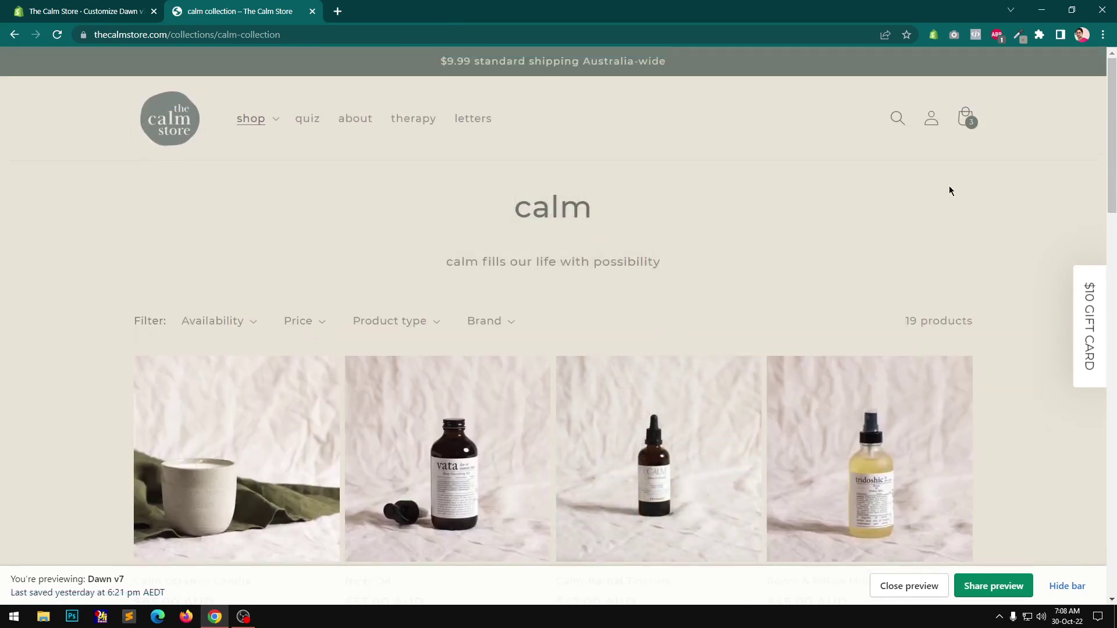
click(963, 118)
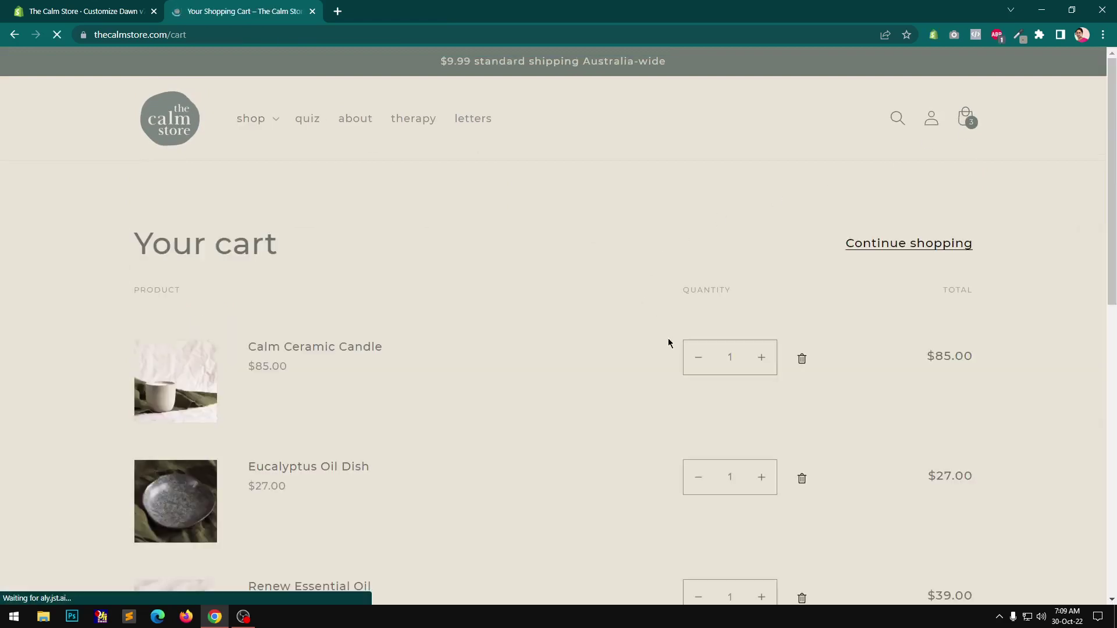
scroll(712, 436, down, 5)
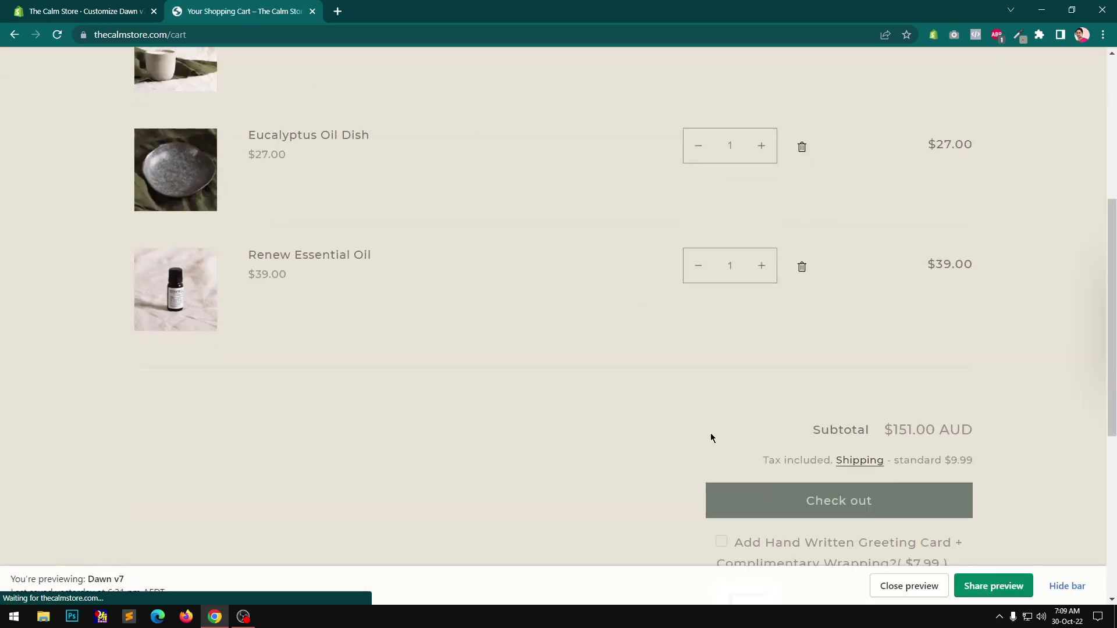
scroll(711, 437, down, 5)
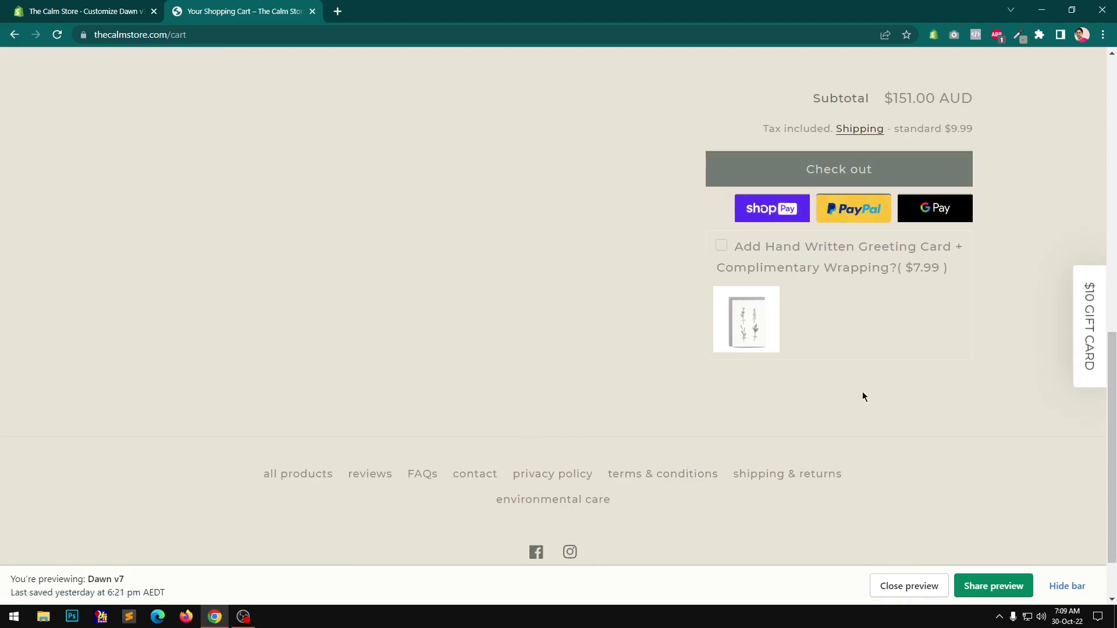
scroll(863, 400, up, 10)
scroll(862, 396, down, 10)
drag(764, 129, 975, 128)
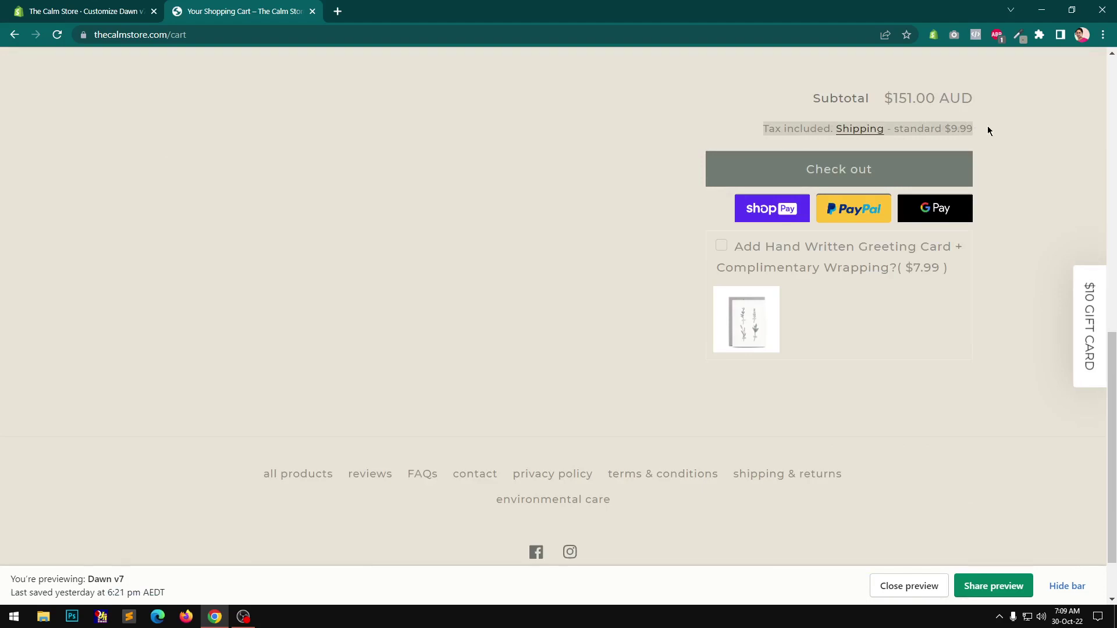
click(983, 125)
scroll(856, 360, up, 10)
scroll(857, 359, down, 10)
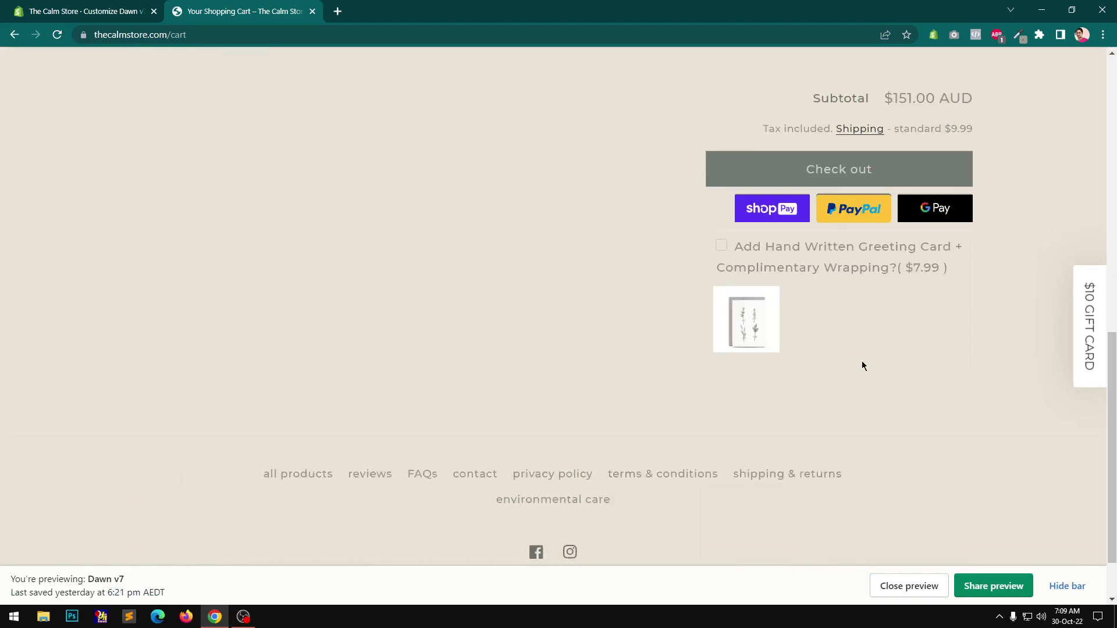
Proceed to checkout and examine the information page, including its email signup and text-message opt-in options.
click(845, 167)
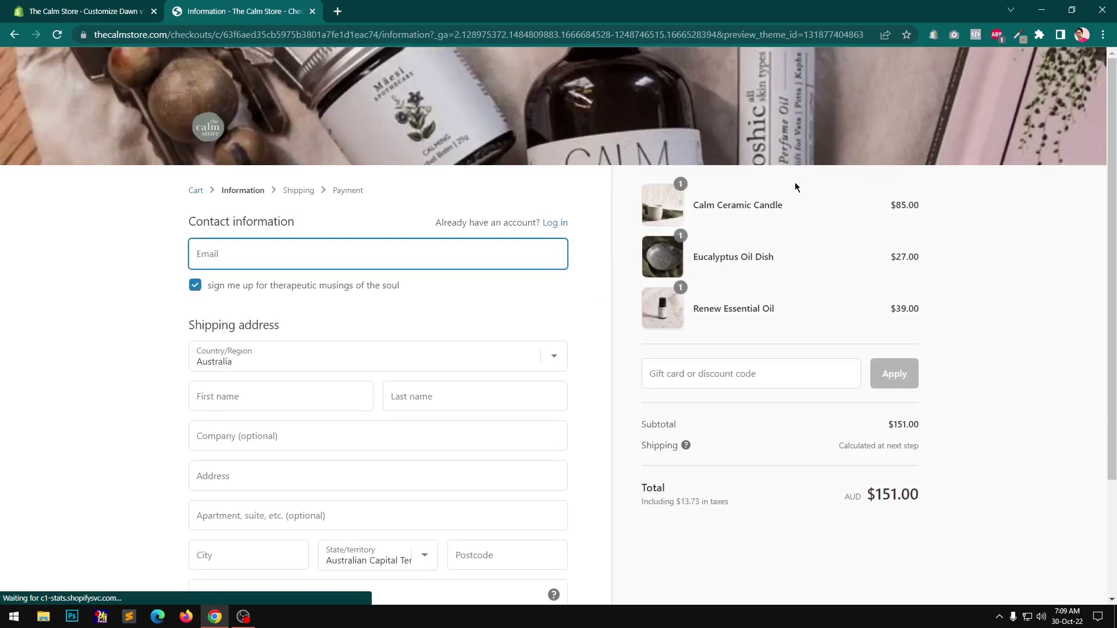
drag(401, 288, 215, 282)
click(507, 319)
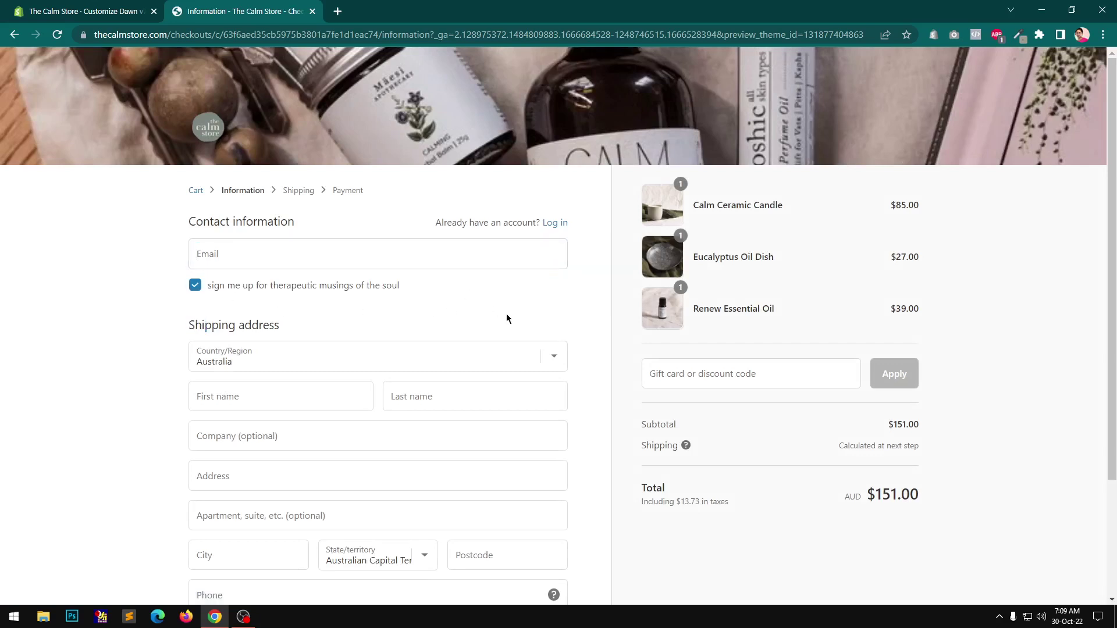
scroll(507, 318, down, 3)
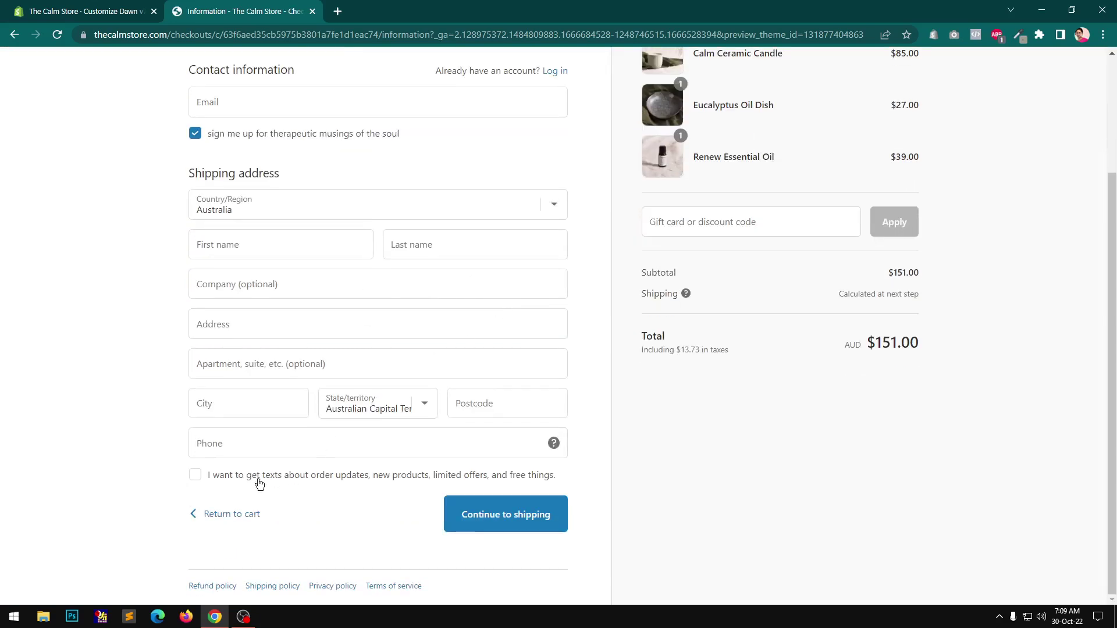
drag(211, 486, 763, 479)
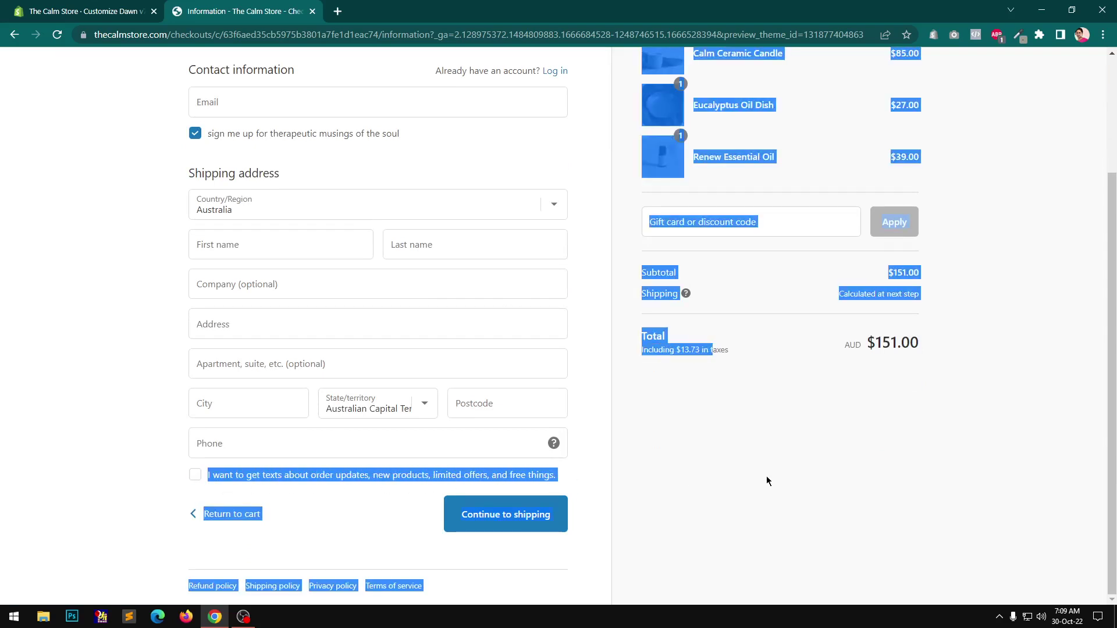
click(772, 480)
scroll(801, 462, up, 3)
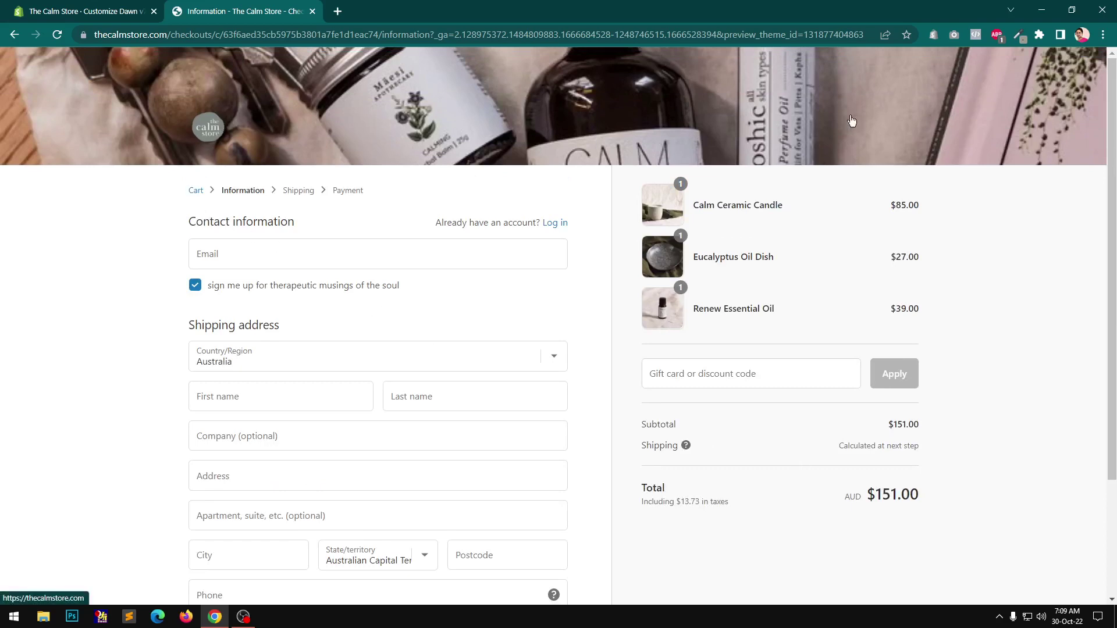
Return to the cart, remove the Eucalyptus Oil Dish, Renew Essential Oil and Calm Ceramic Candle, and go to the store's home page.
click(193, 192)
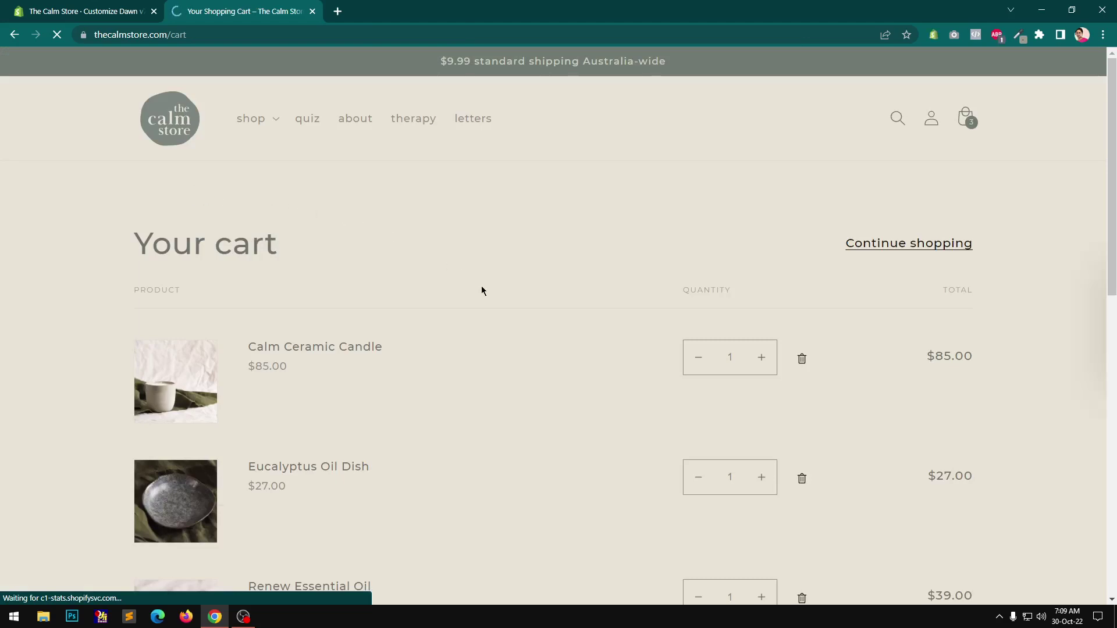
scroll(549, 349, down, 5)
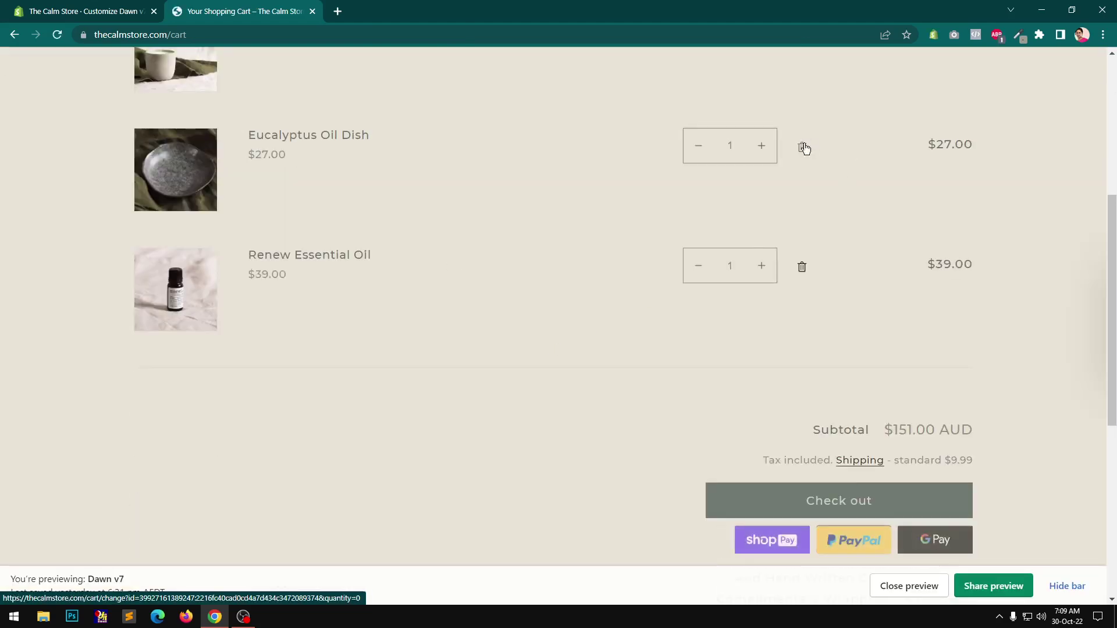
click(802, 147)
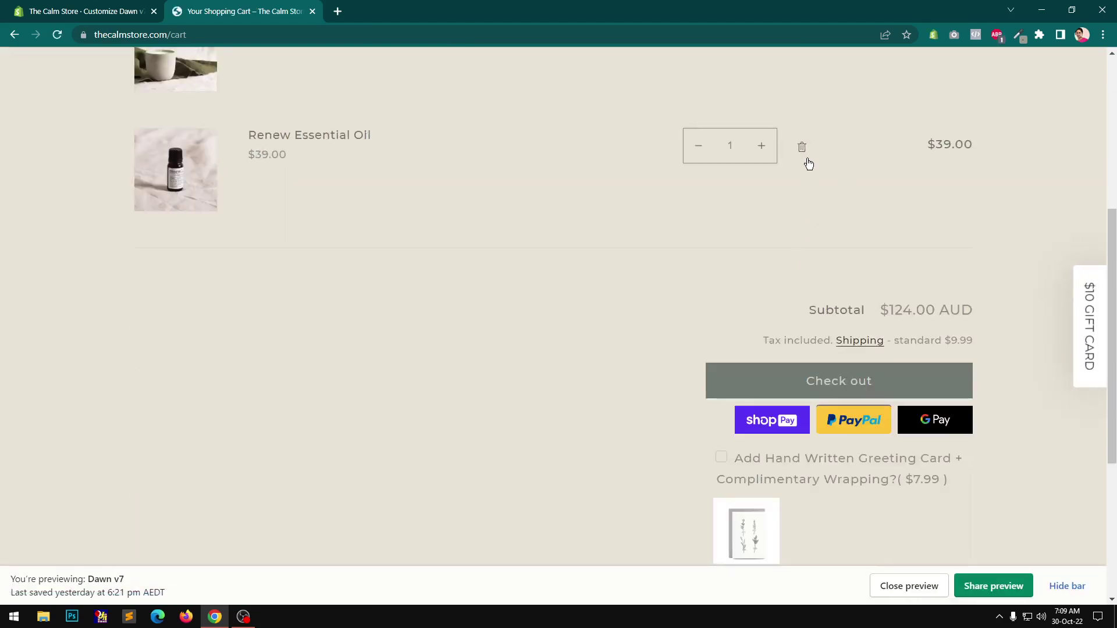
click(802, 147)
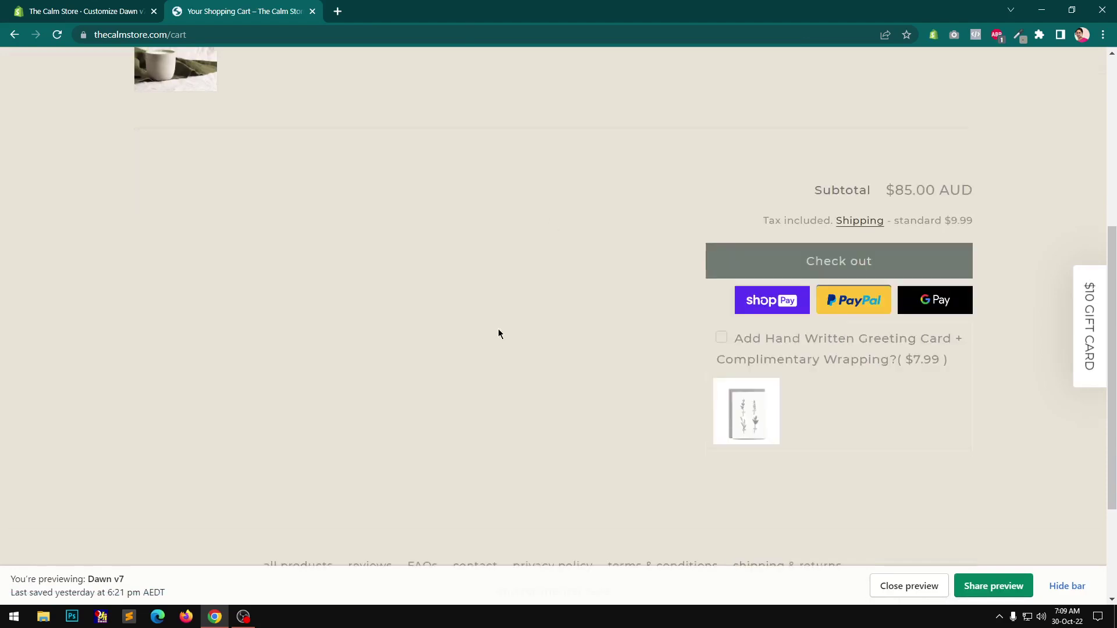
scroll(577, 296, up, 6)
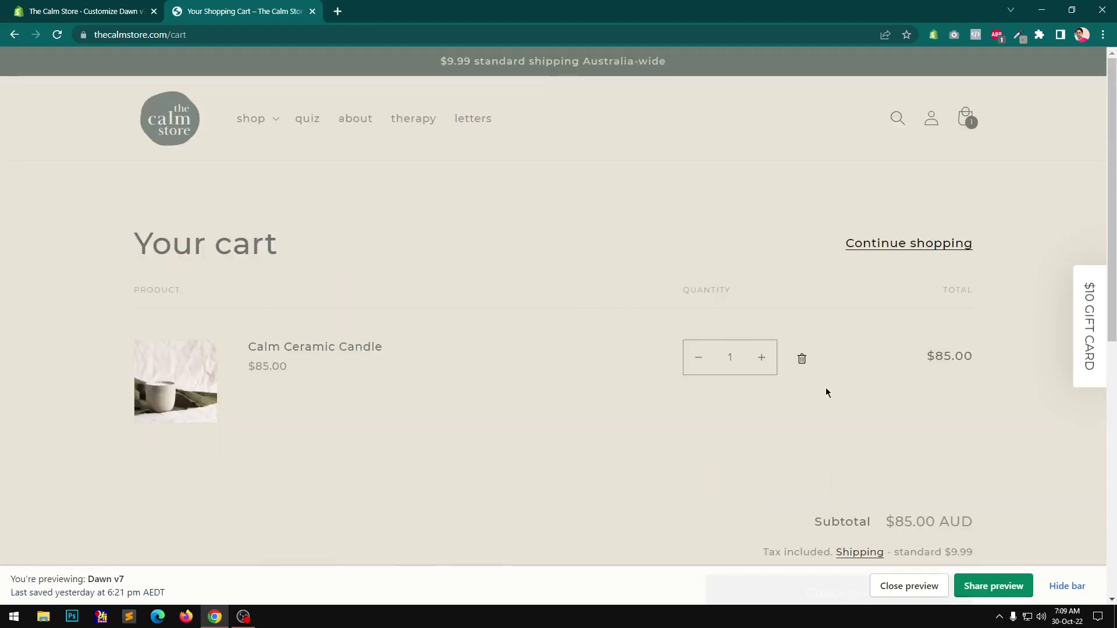
click(802, 360)
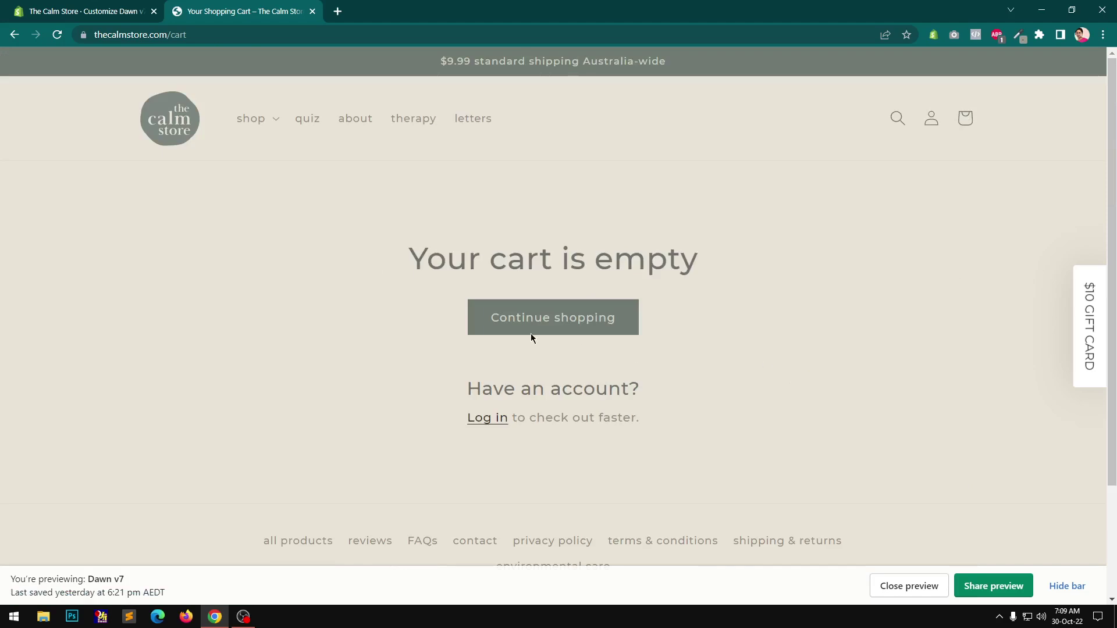
click(168, 125)
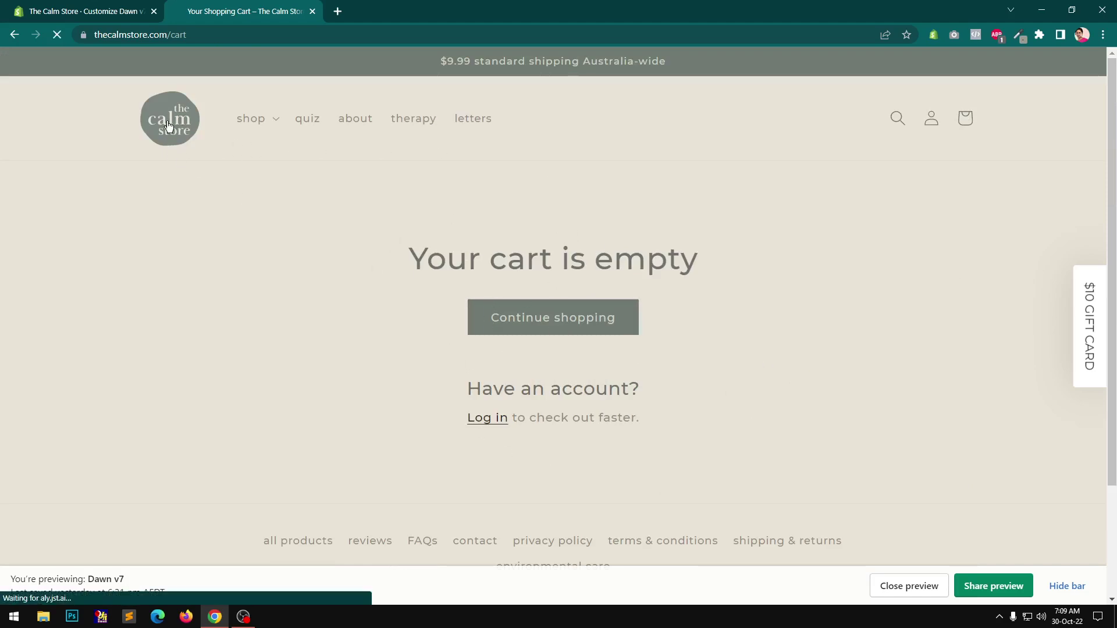